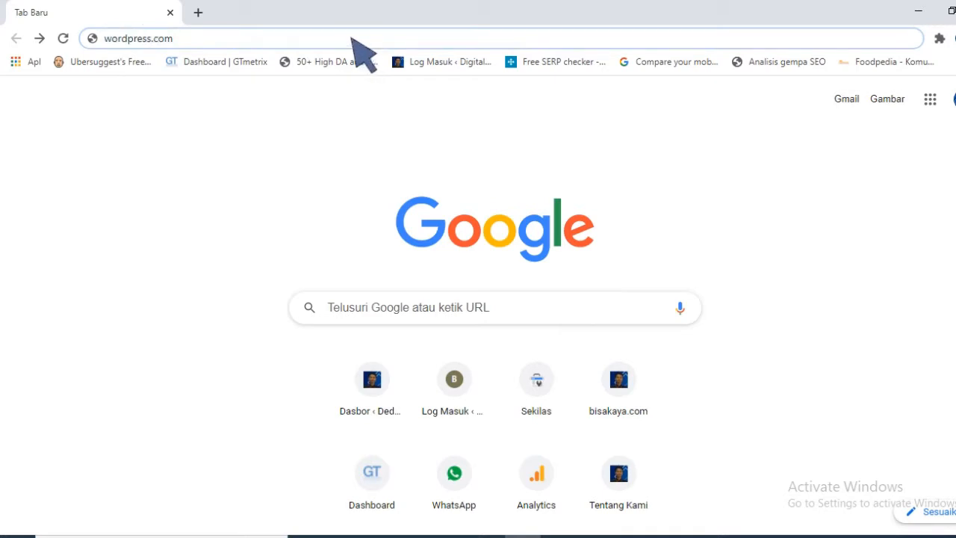
# Load wordpress.com and start building a new website with the "Buat situs web Anda" option.
pyautogui.press('Return')
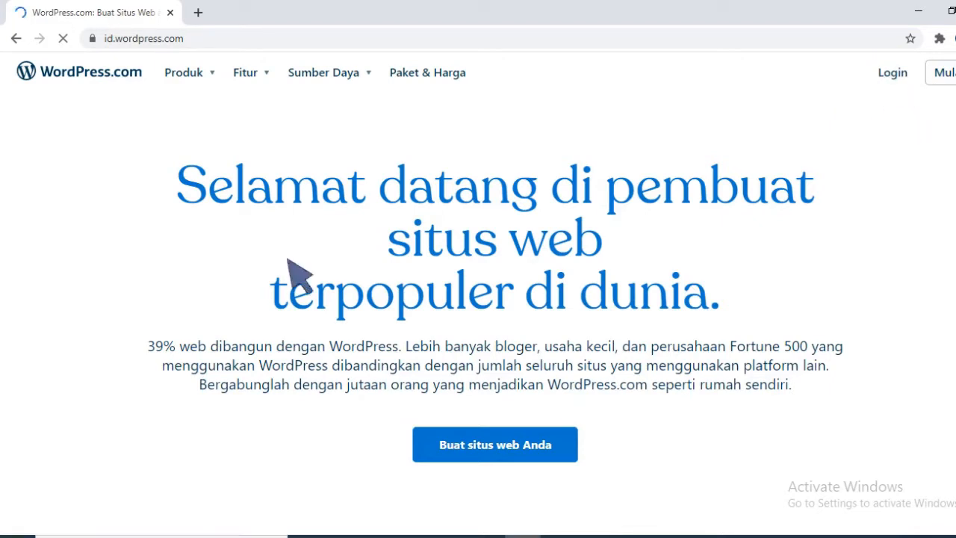
pyautogui.click(515, 461)
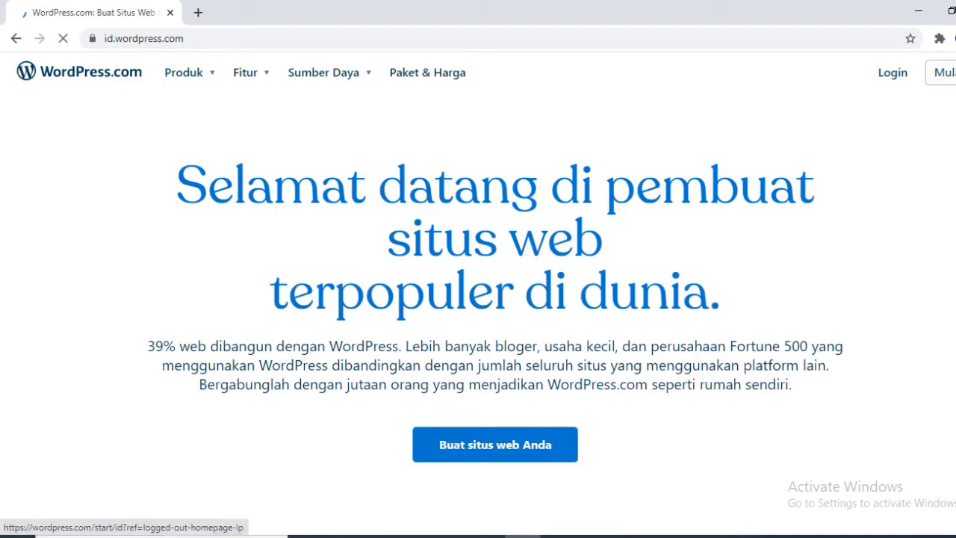
pyautogui.scroll(-1, 410, 314)
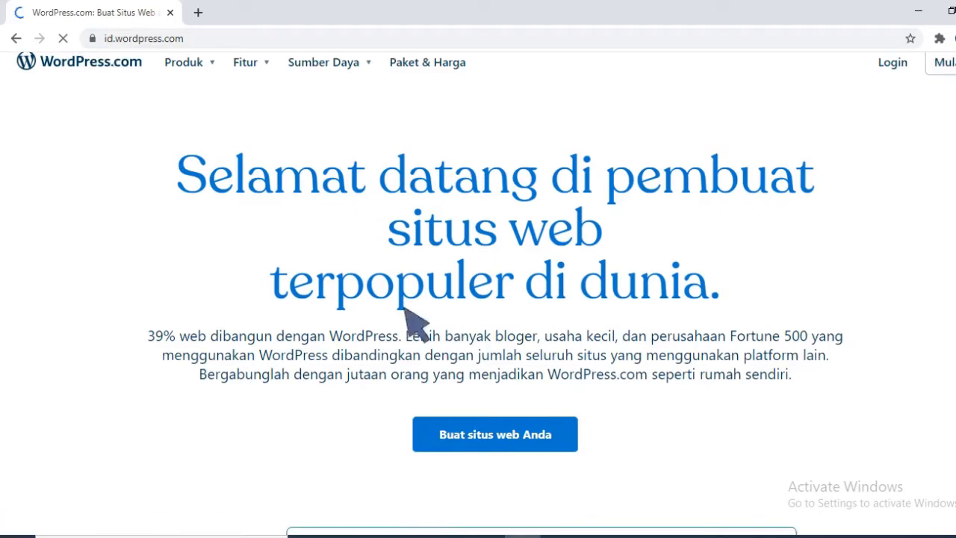
pyautogui.scroll(-2, 405, 310)
pyautogui.scroll(1, 527, 295)
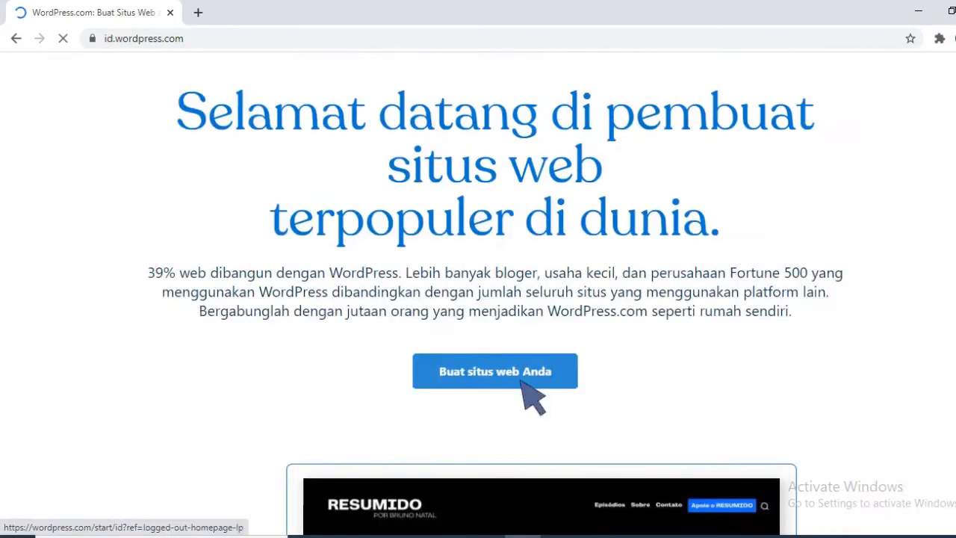
pyautogui.click(522, 379)
pyautogui.scroll(1, 798, 281)
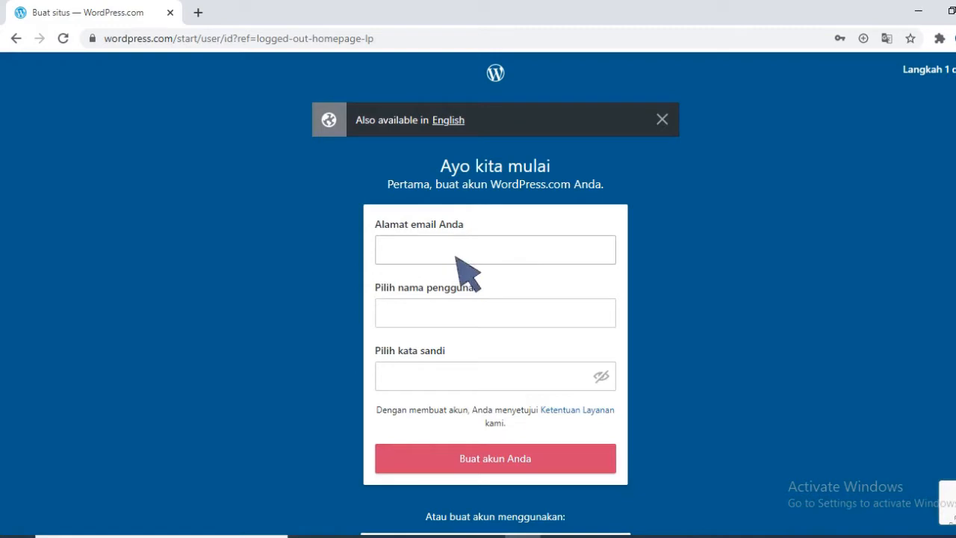
# Fill in the sign-up form's email address and username with saved suggestions.
pyautogui.click(517, 250)
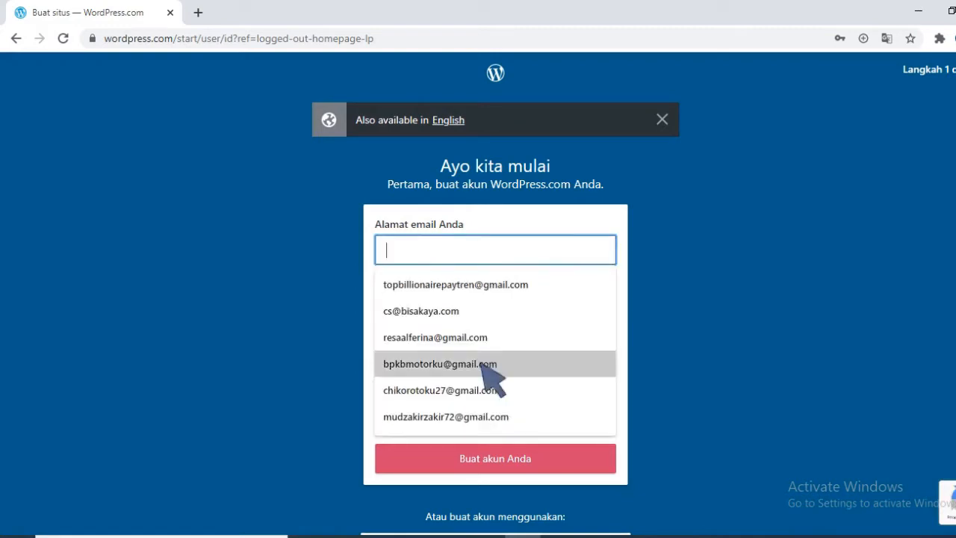
pyautogui.click(464, 313)
pyautogui.click(469, 314)
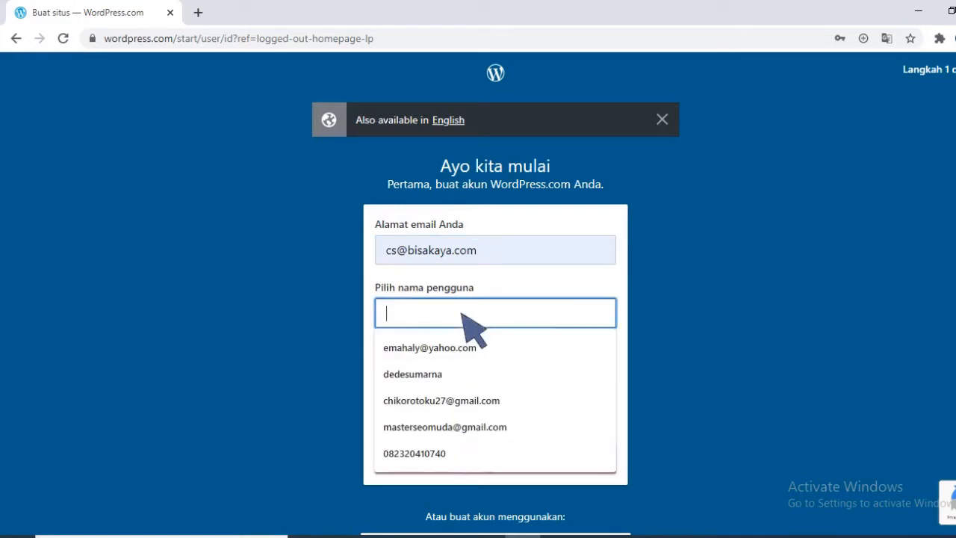
pyautogui.click(473, 374)
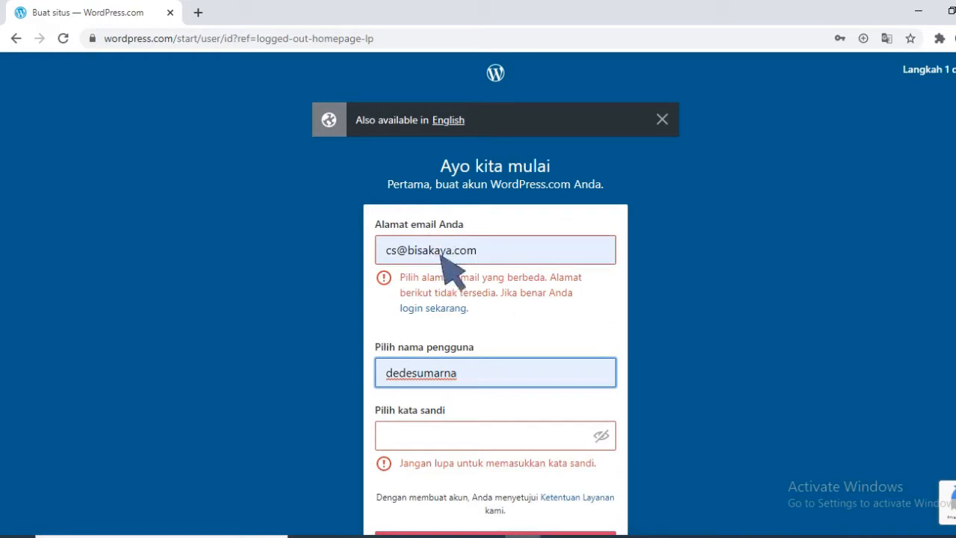
# Clear the username from the sign-up form and leave the field empty.
pyautogui.scroll(-1, 450, 309)
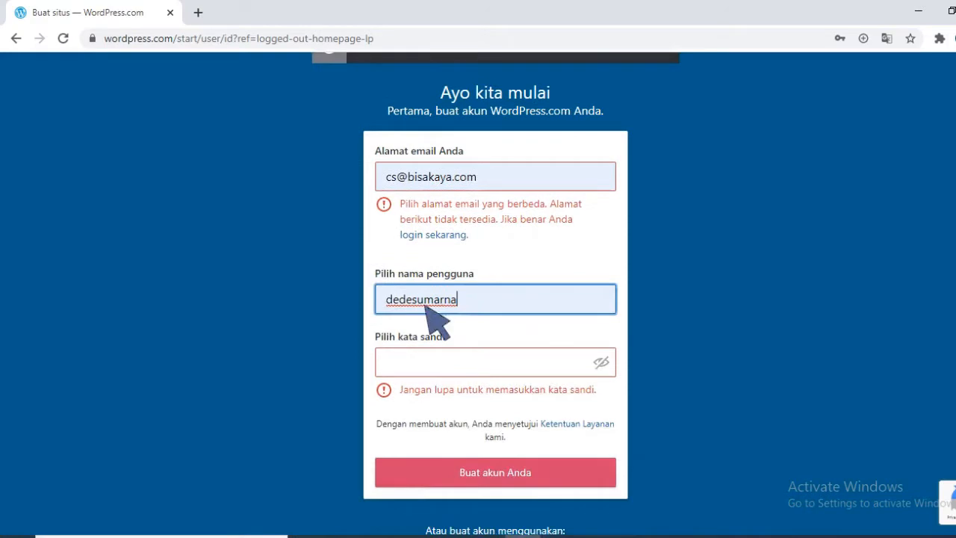
pyautogui.scroll(-1, 436, 298)
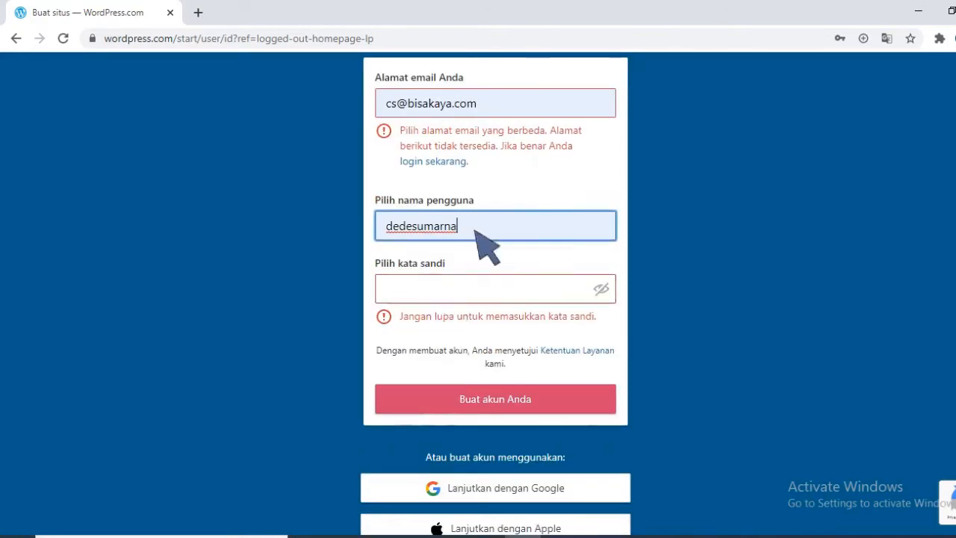
pyautogui.moveTo(475, 231); pyautogui.dragTo(365, 250)
pyautogui.press('BackSpace')
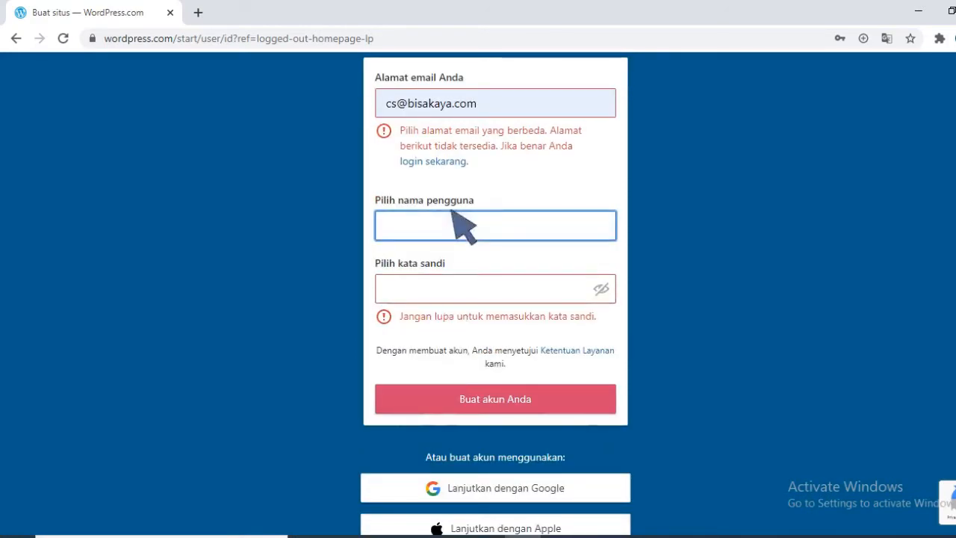
pyautogui.scroll(1, 520, 191)
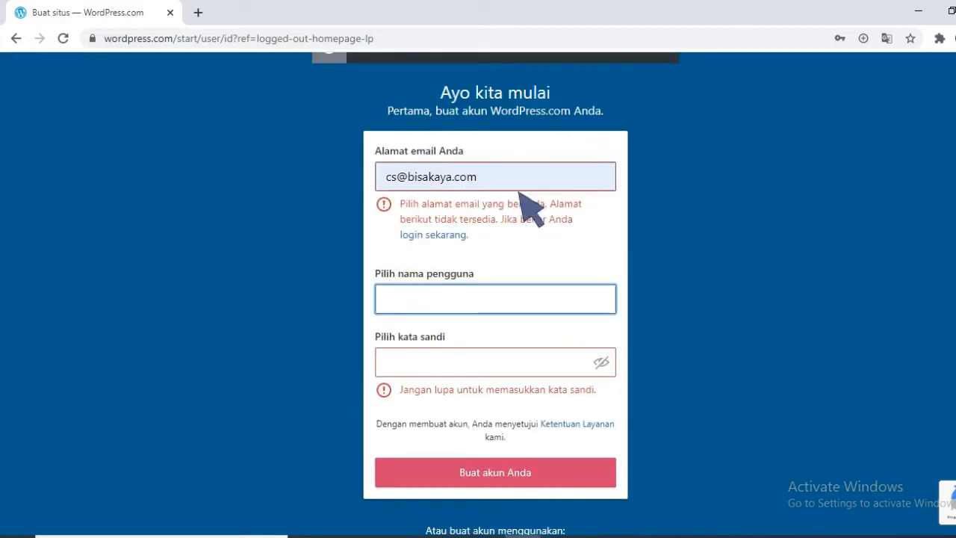
pyautogui.click(483, 186)
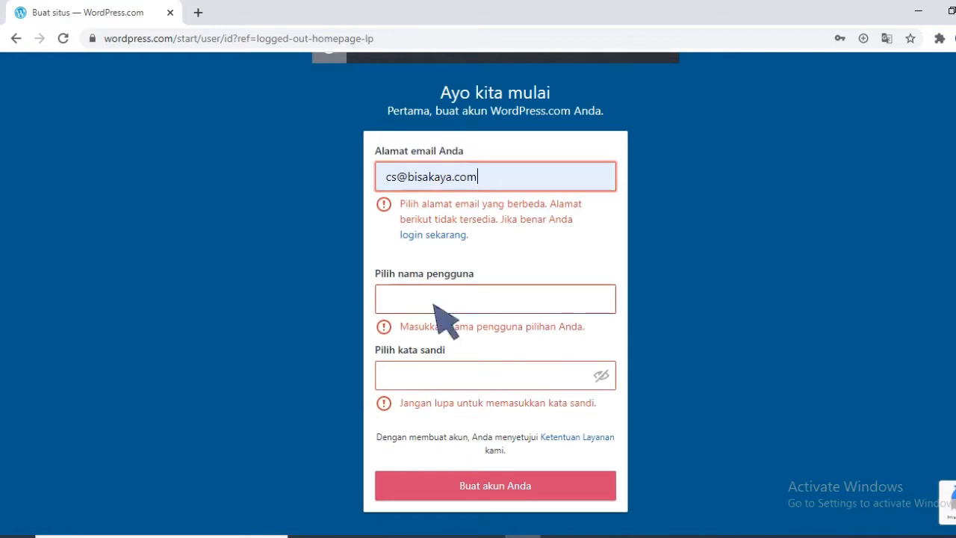
pyautogui.click(467, 306)
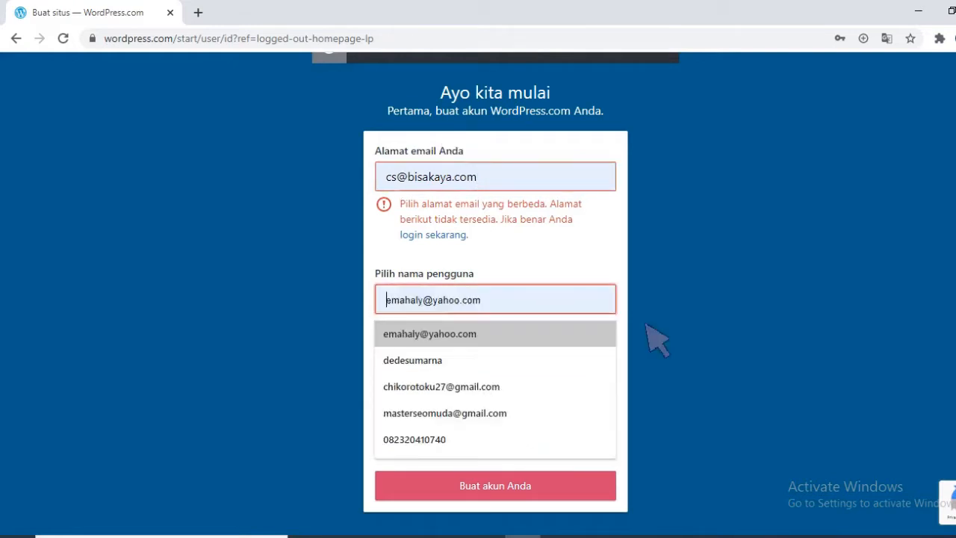
pyautogui.click(657, 339)
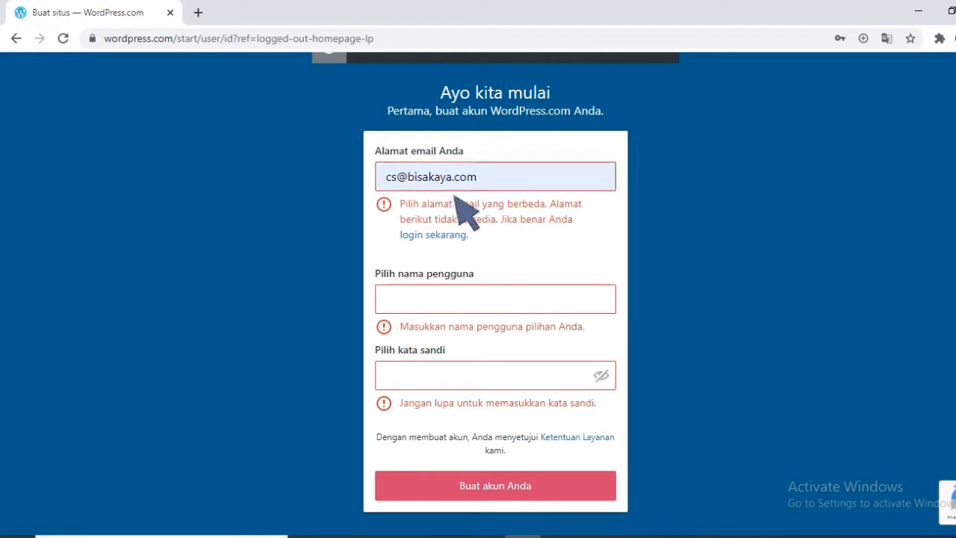
# Switch from sign-up to logging in with the already registered email address, dismiss the language notice and continue.
pyautogui.scroll(1, 454, 196)
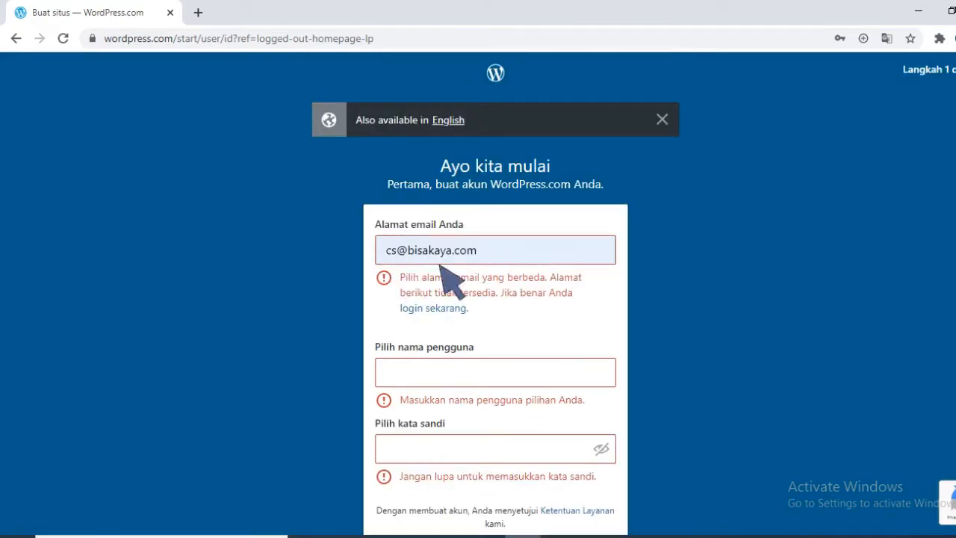
pyautogui.click(456, 308)
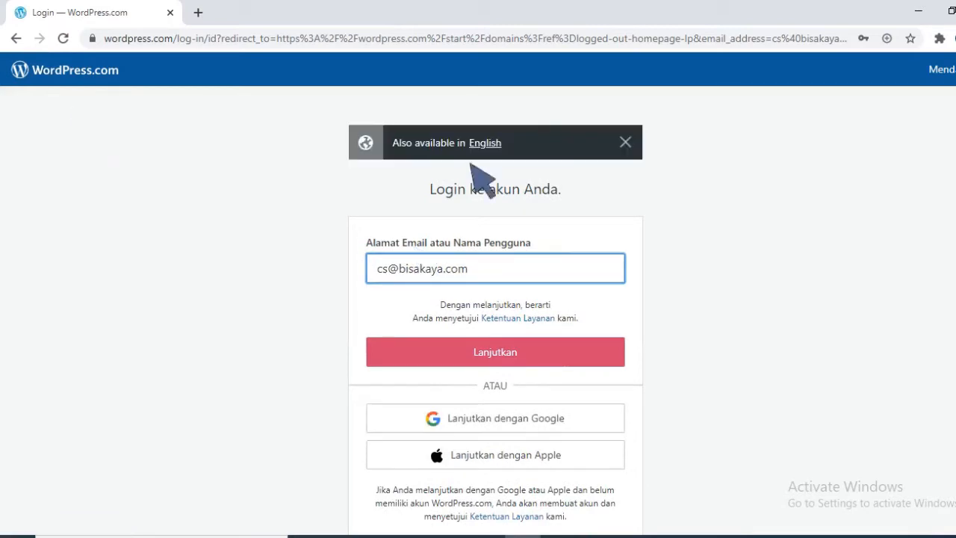
pyautogui.click(626, 143)
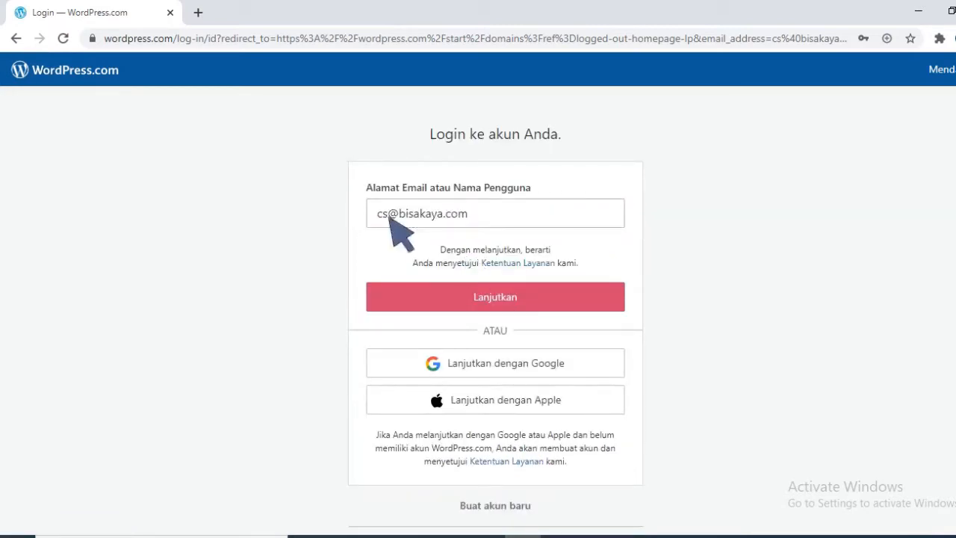
pyautogui.click(520, 299)
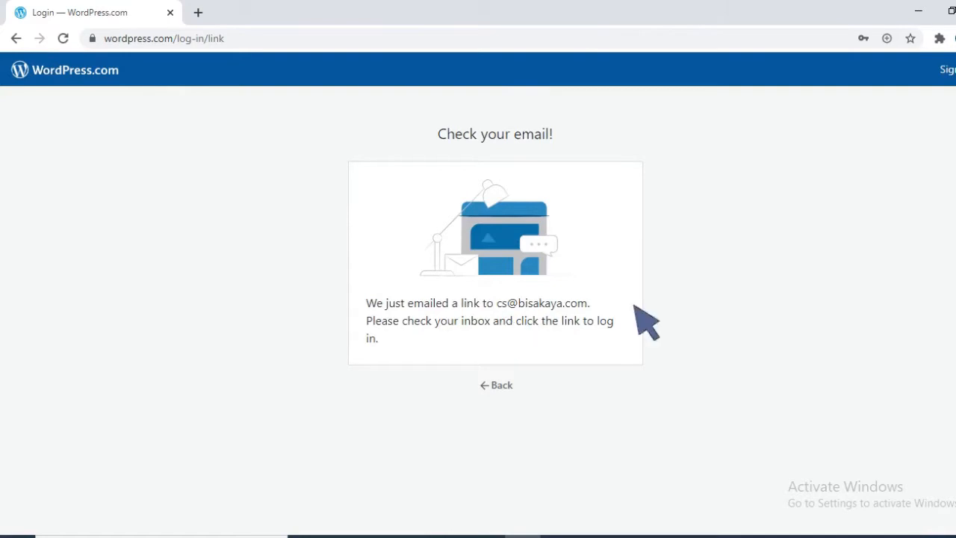
# Open bisakaya.com/webmail in a new browser tab and log in to the Roundcube mailbox.
pyautogui.click(198, 12)
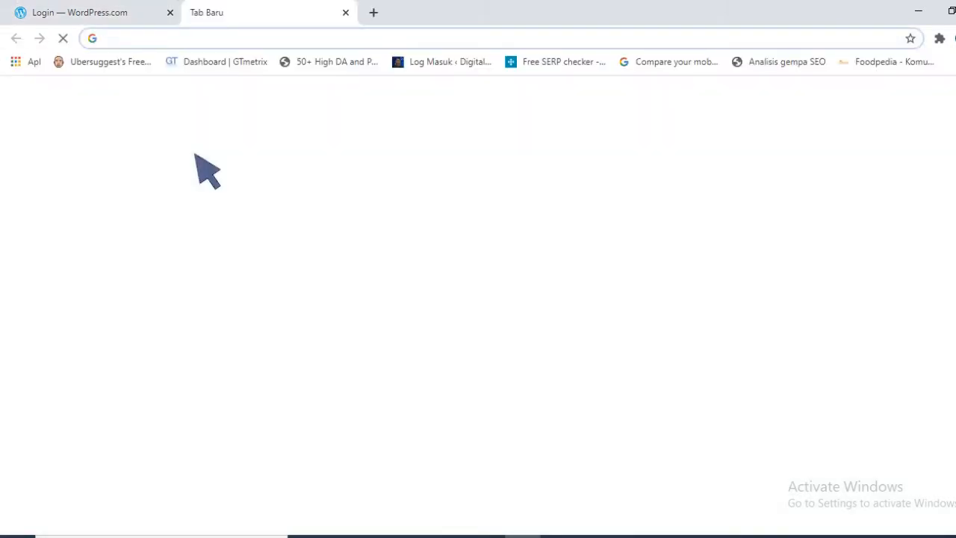
pyautogui.write('bisakaya.com/web')
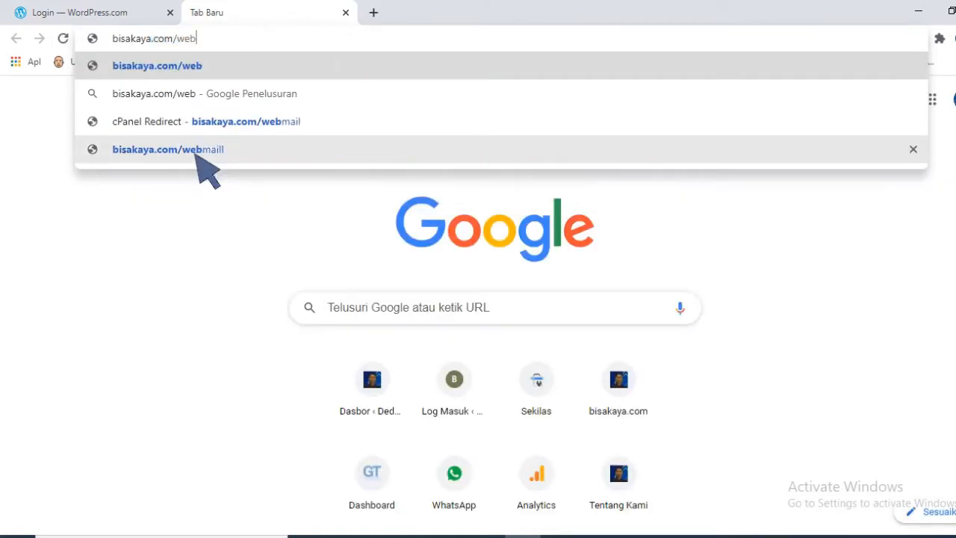
pyautogui.click(196, 150)
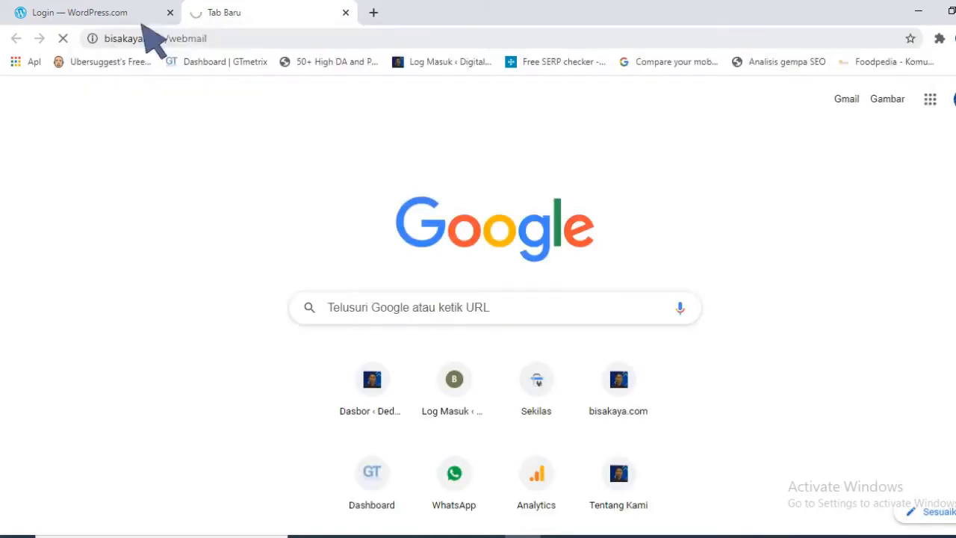
pyautogui.click(142, 18)
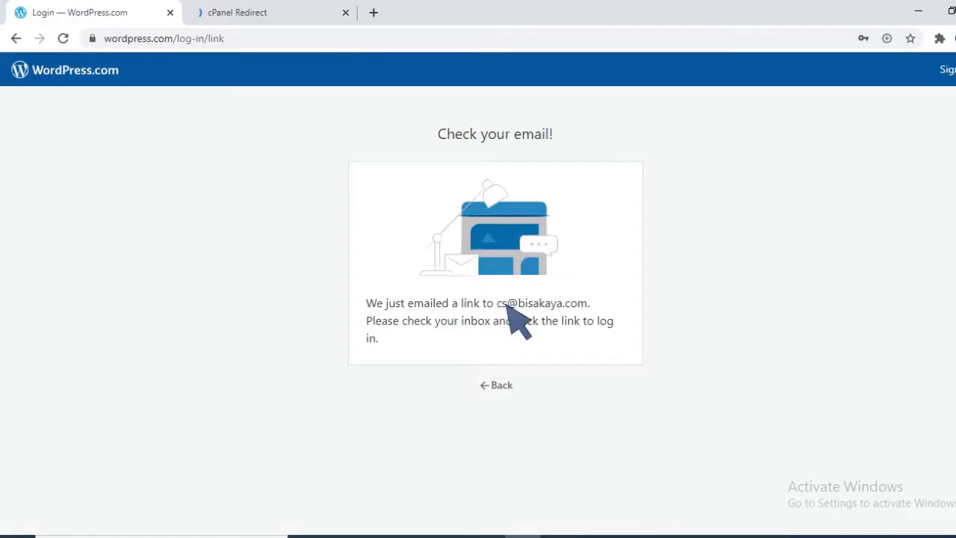
pyautogui.click(293, 12)
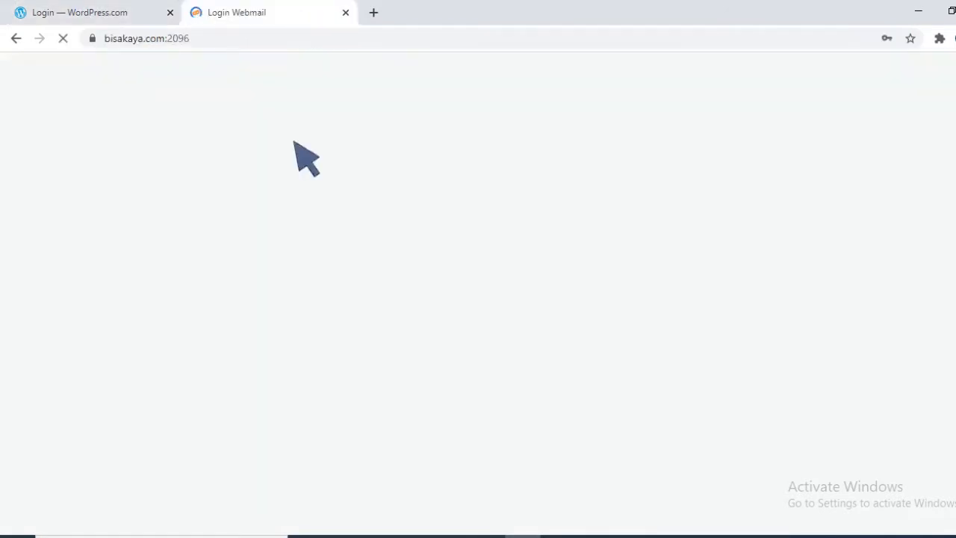
pyautogui.click(94, 12)
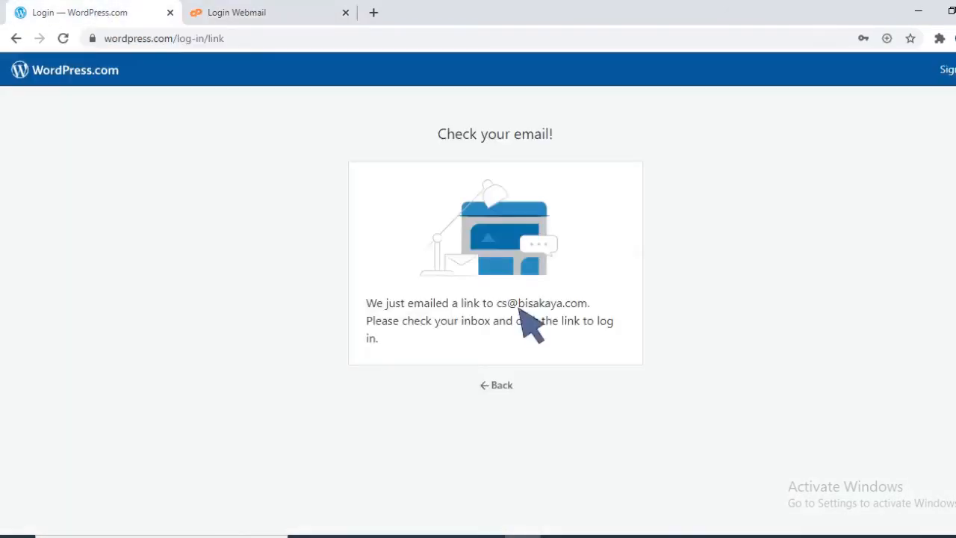
pyautogui.click(254, 13)
pyautogui.press('Return')
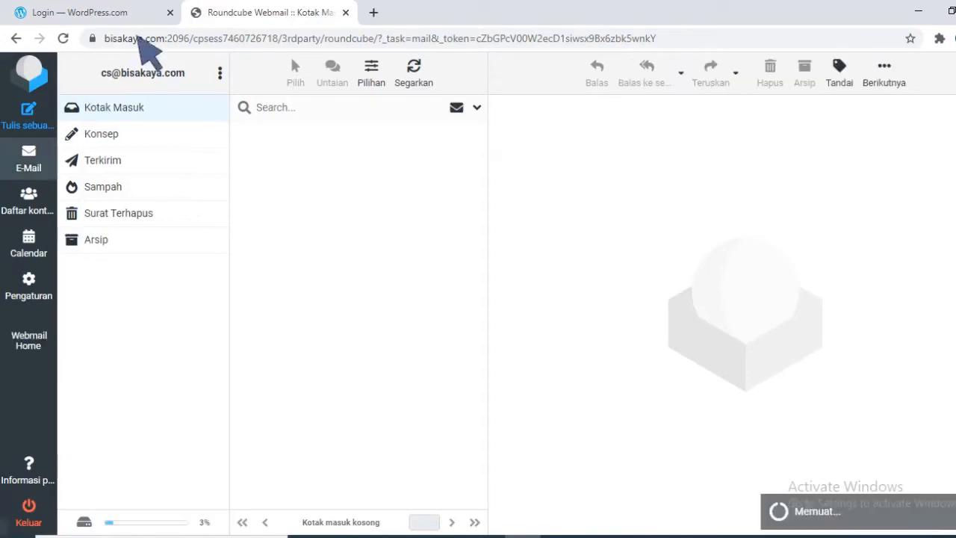
# Look through the Kotak Masuk and Sampah folders for the WordPress.com login link email.
pyautogui.click(112, 16)
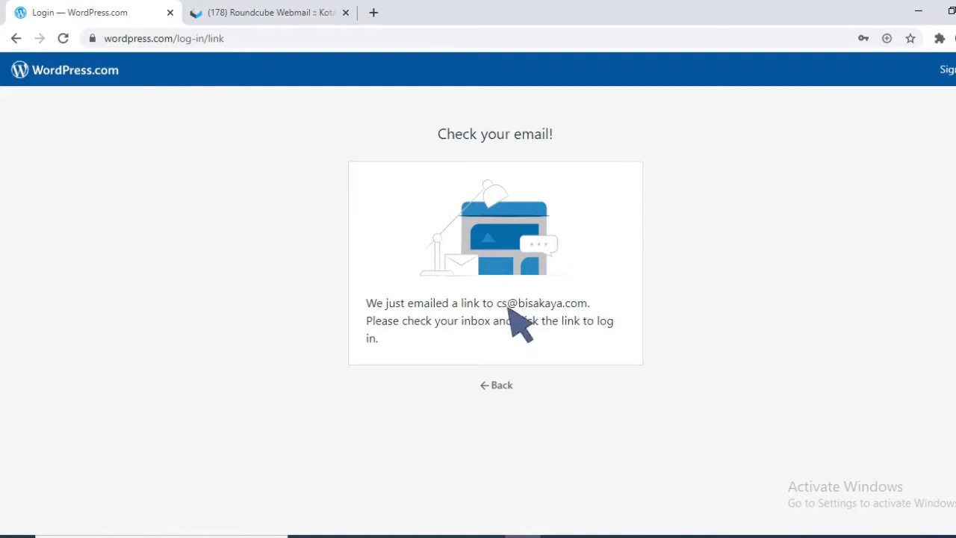
pyautogui.click(280, 12)
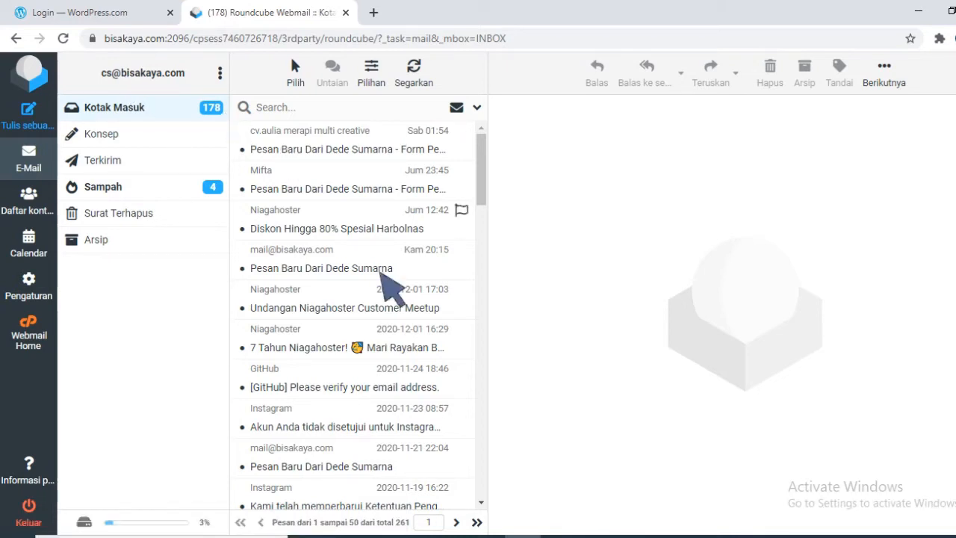
pyautogui.scroll(-5, 356, 258)
pyautogui.scroll(5, 355, 258)
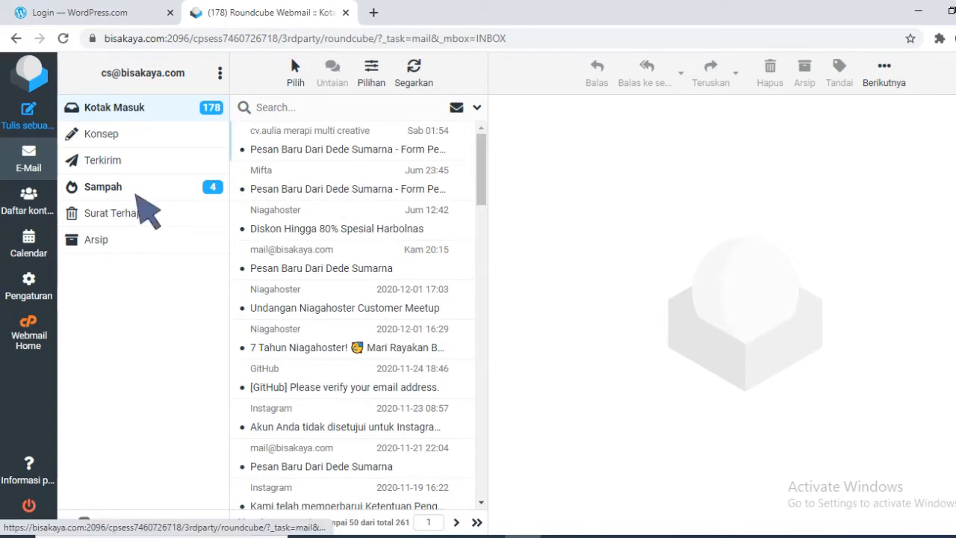
pyautogui.click(156, 192)
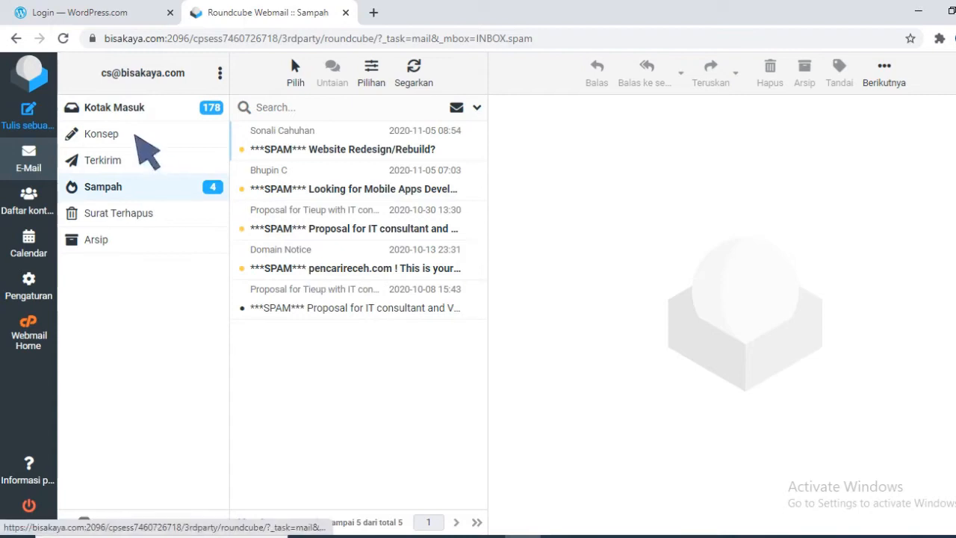
pyautogui.click(212, 120)
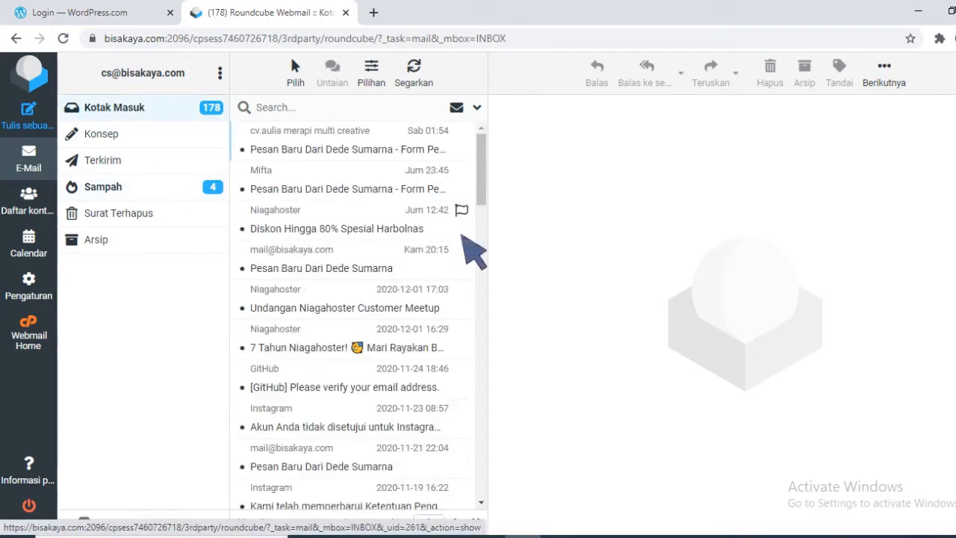
# Reload the webmail inbox and return from the emailed-link page to the WordPress.com login form.
pyautogui.click(123, 22)
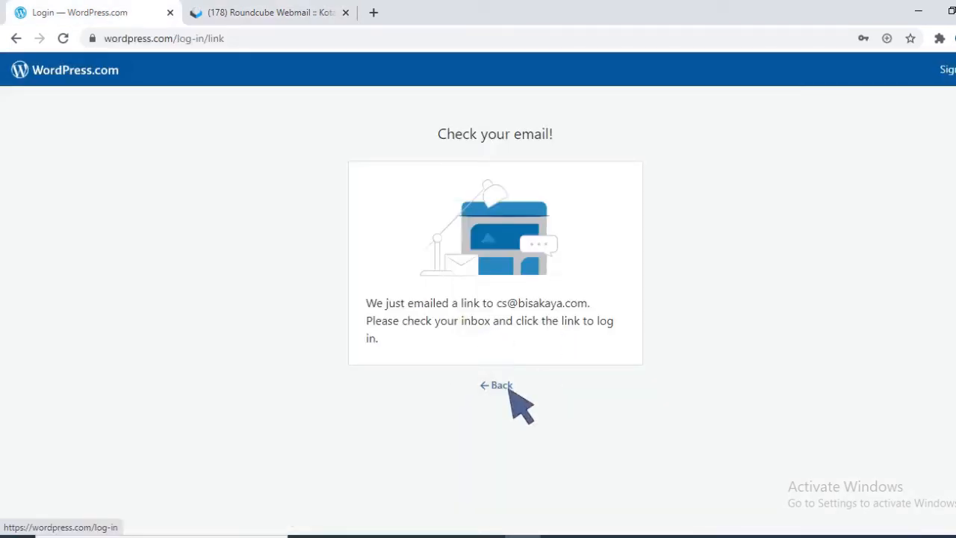
pyautogui.click(263, 15)
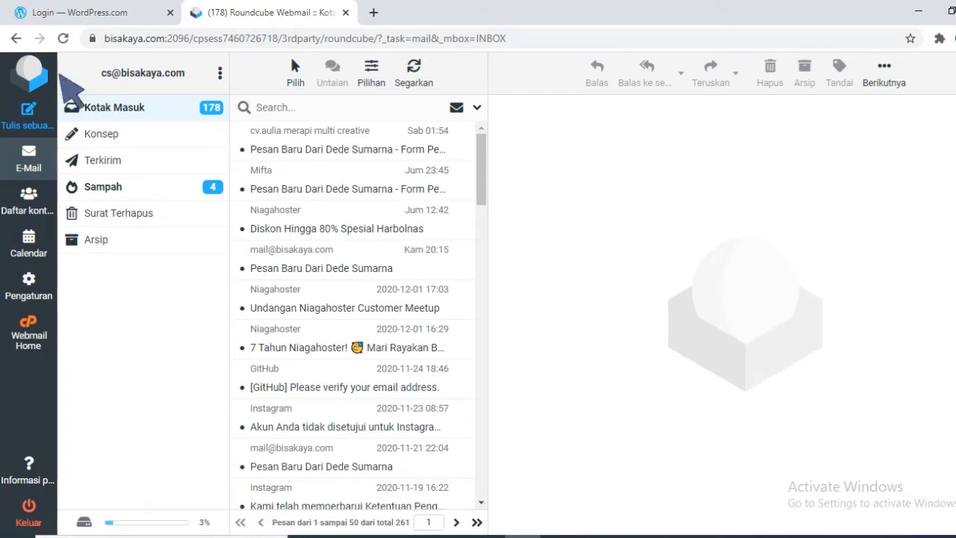
pyautogui.click(63, 38)
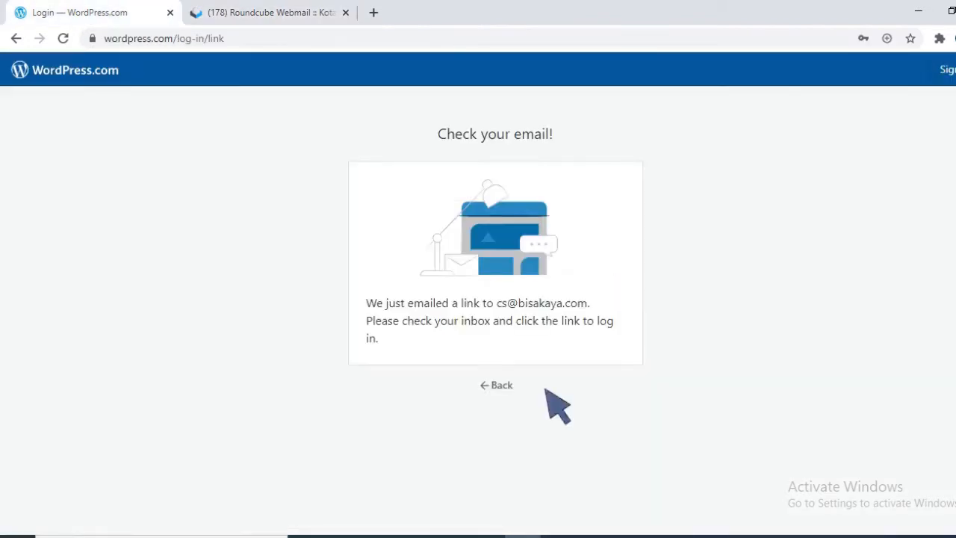
pyautogui.click(443, 407)
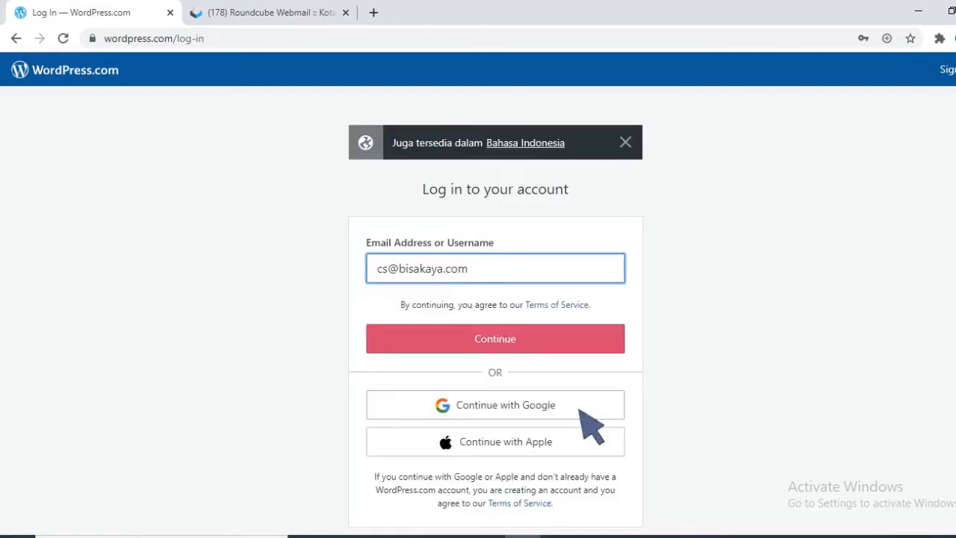
# Replace the login email with the saved Gmail account, fill in its saved account password and log in to WordPress.com.
pyautogui.moveTo(474, 275); pyautogui.dragTo(338, 295)
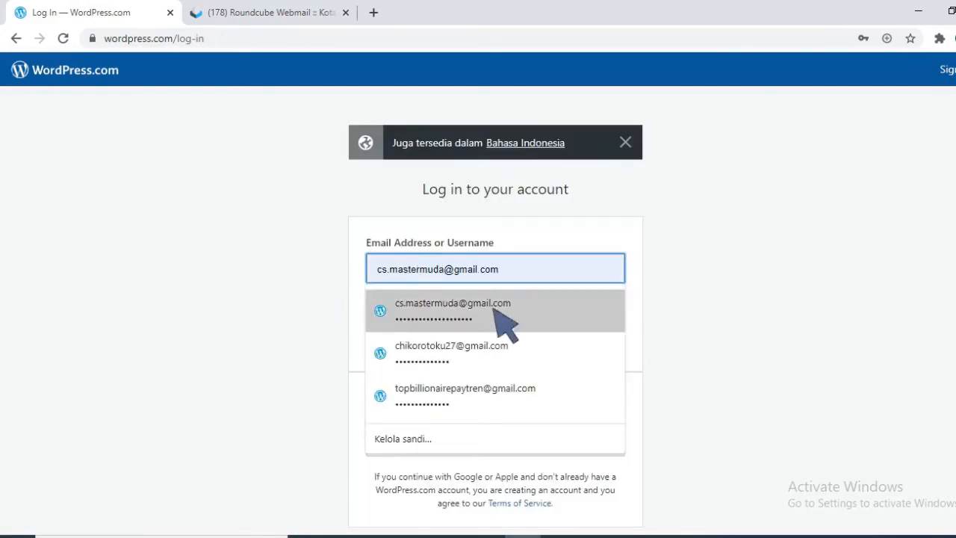
pyautogui.click(493, 308)
pyautogui.click(512, 338)
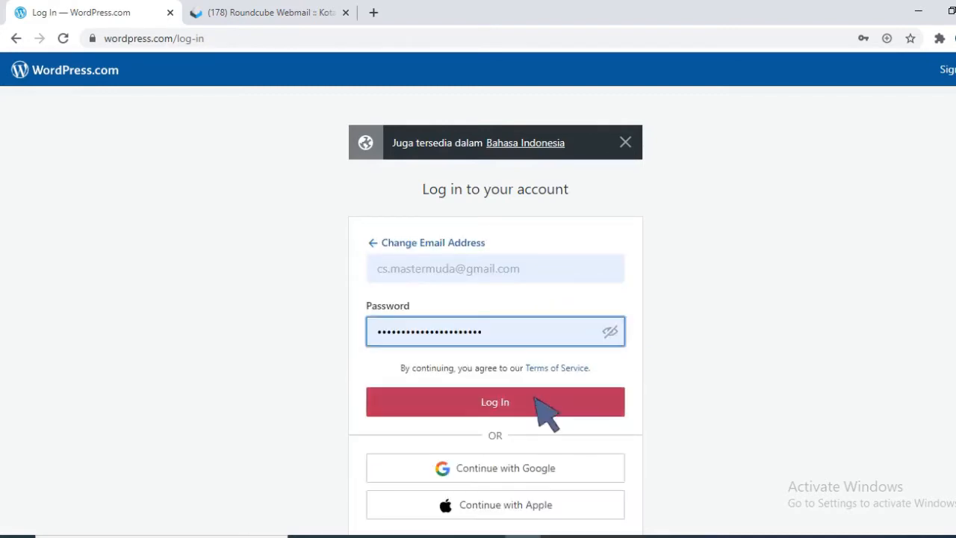
pyautogui.click(534, 398)
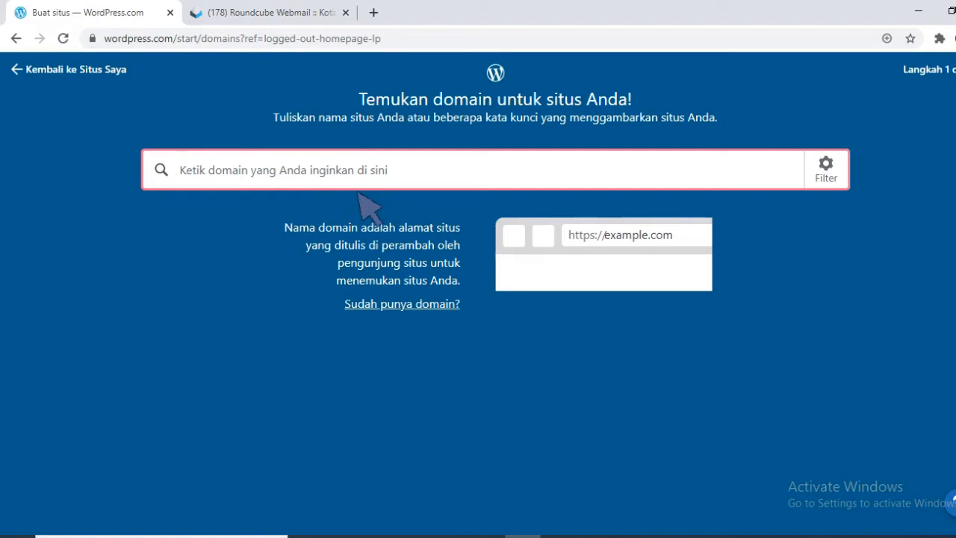
# Search for a site domain with the name developerindonesia.
pyautogui.write('de')
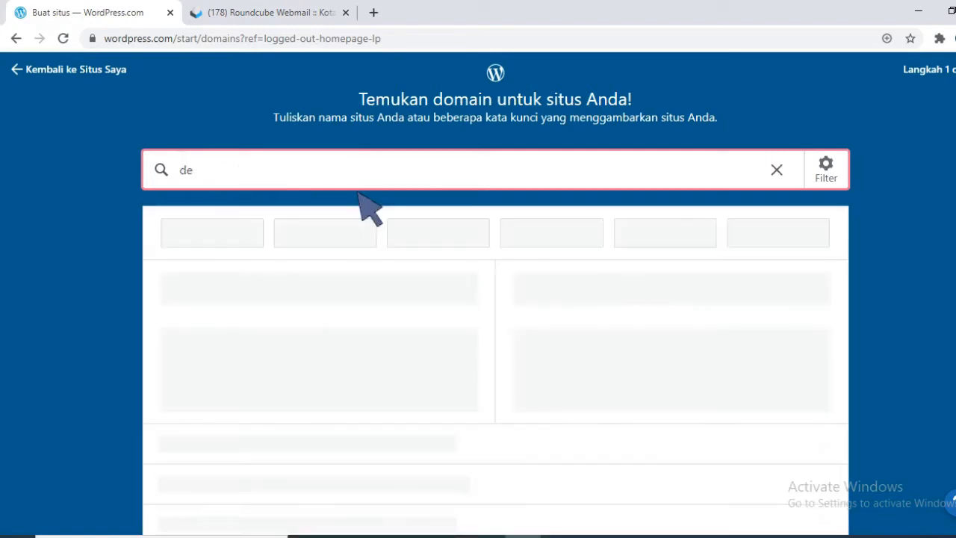
pyautogui.write('velope')
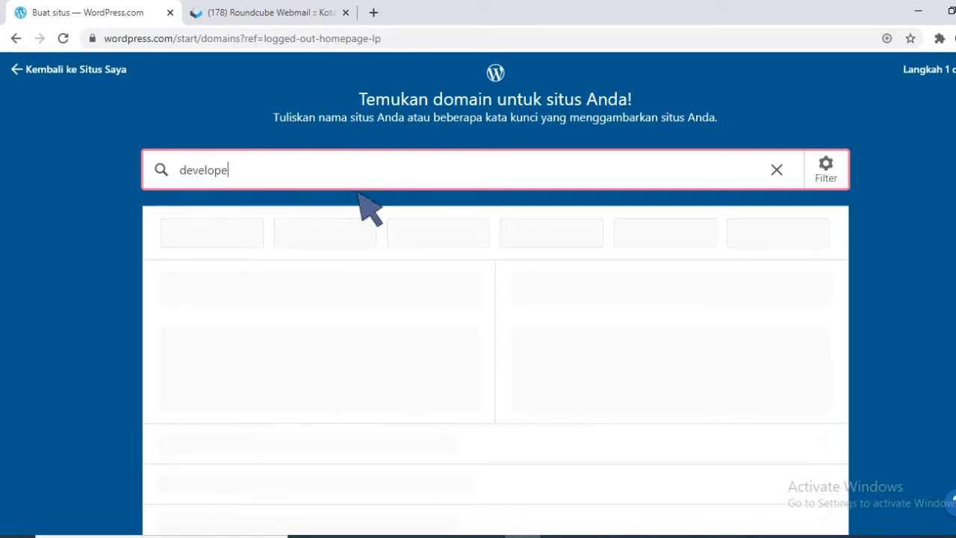
pyautogui.write('rin')
pyautogui.write('dom')
pyautogui.write('esia')
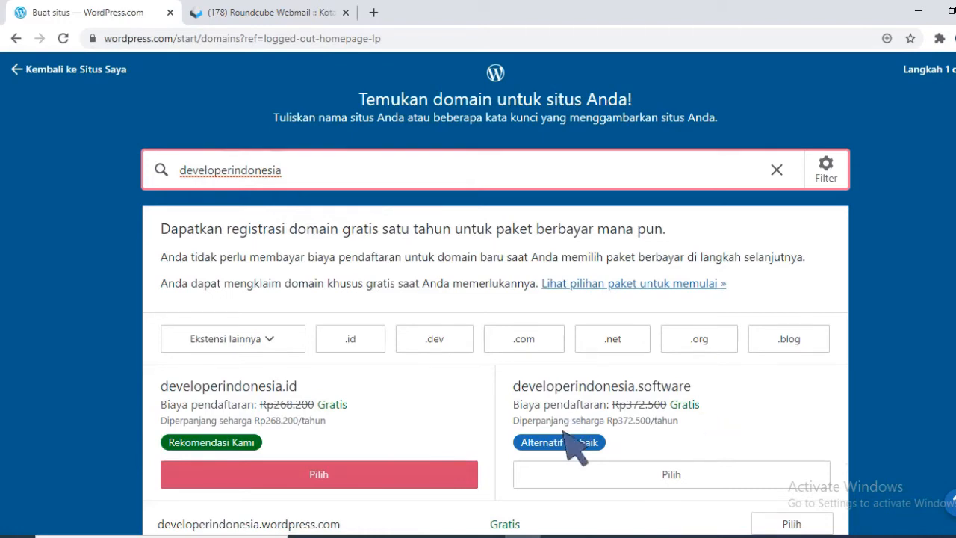
# Review the suggested domains and select the free address developerindonesia.wordpress.com.
pyautogui.scroll(-1, 284, 413)
pyautogui.scroll(-1, 295, 429)
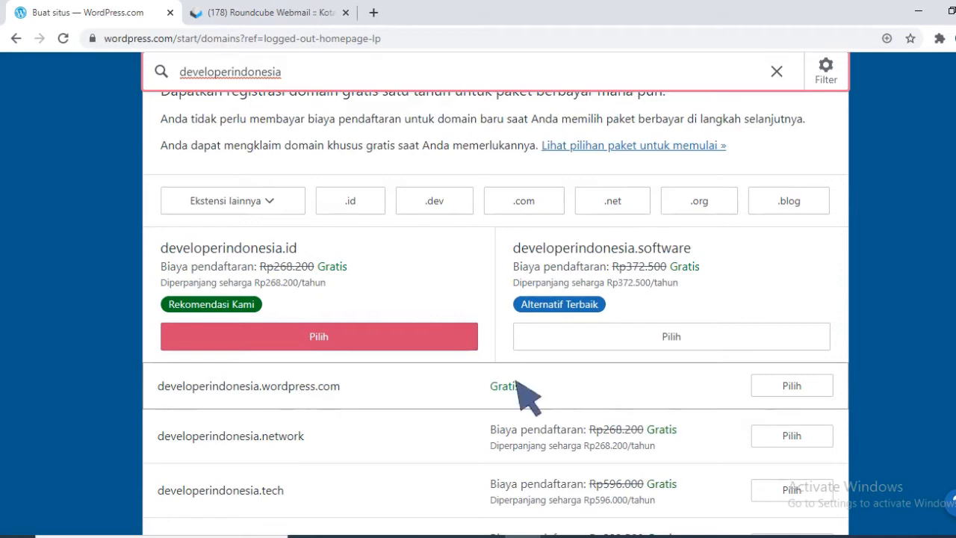
pyautogui.scroll(-1, 277, 389)
pyautogui.scroll(-4, 270, 399)
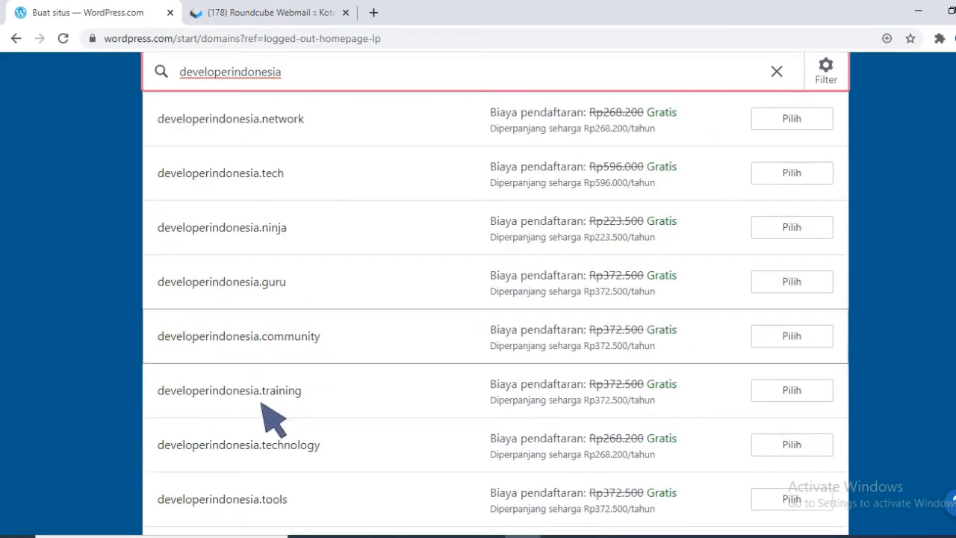
pyautogui.scroll(-1, 246, 366)
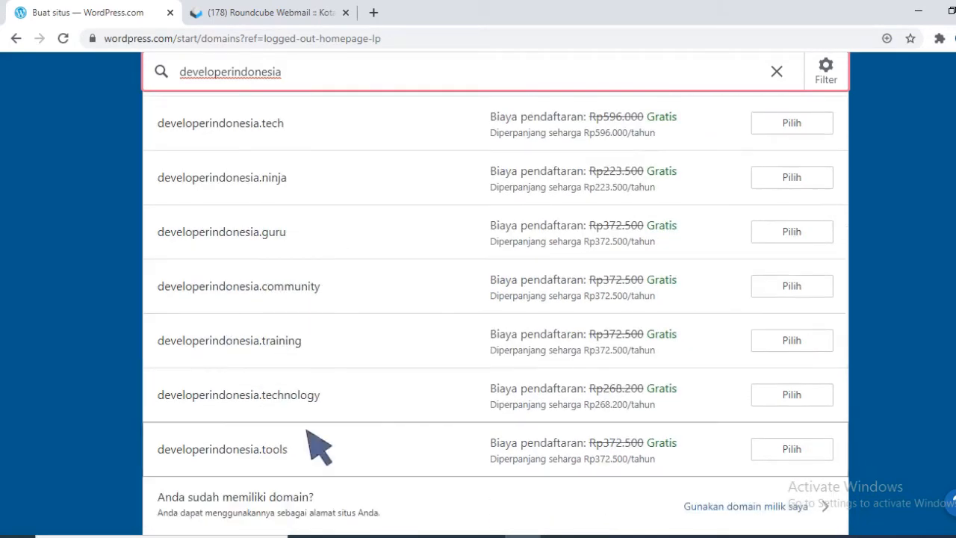
pyautogui.scroll(-1, 326, 451)
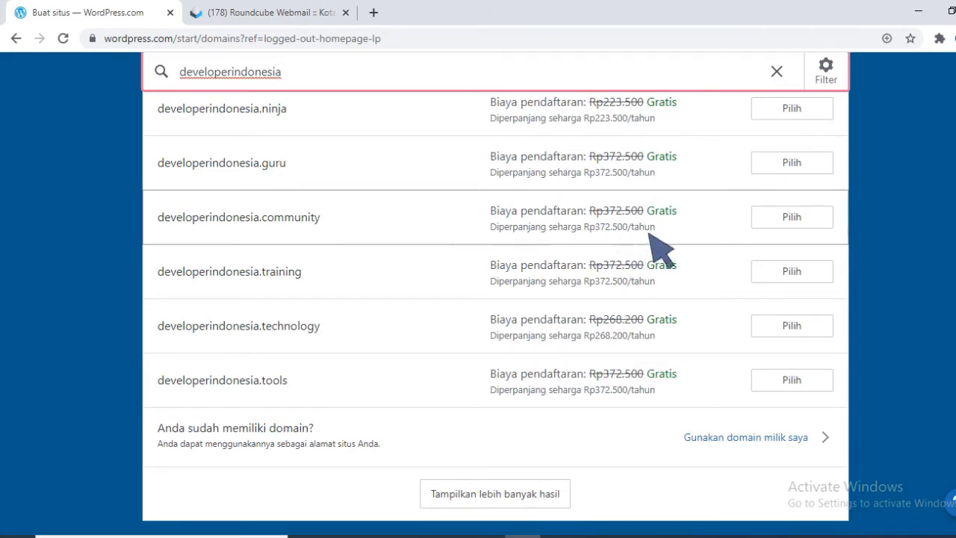
pyautogui.scroll(1, 597, 240)
pyautogui.scroll(5, 560, 284)
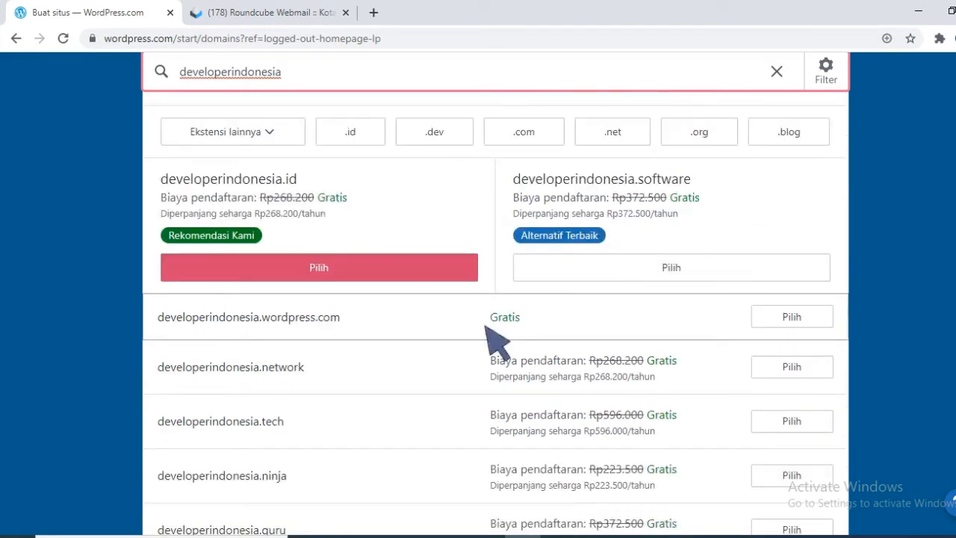
pyautogui.scroll(-2, 492, 339)
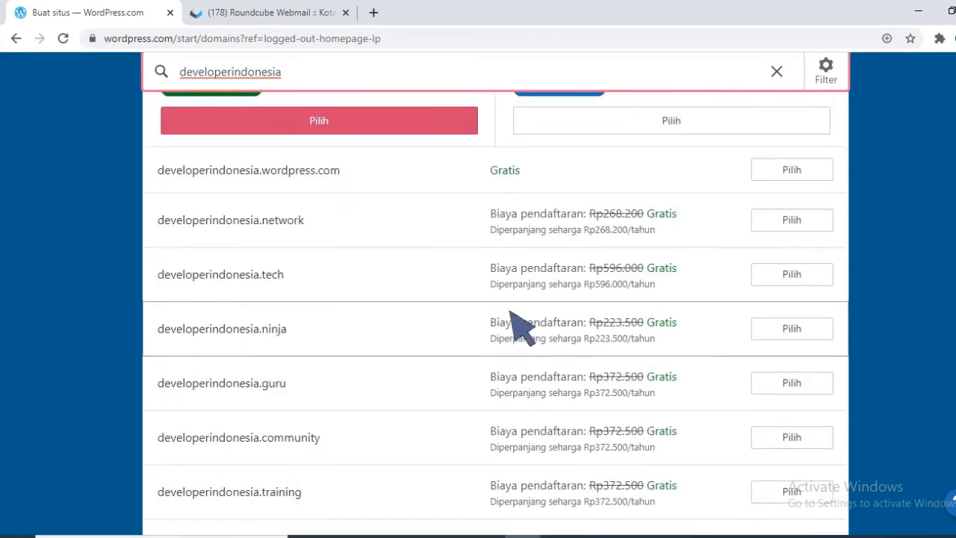
pyautogui.scroll(1, 313, 228)
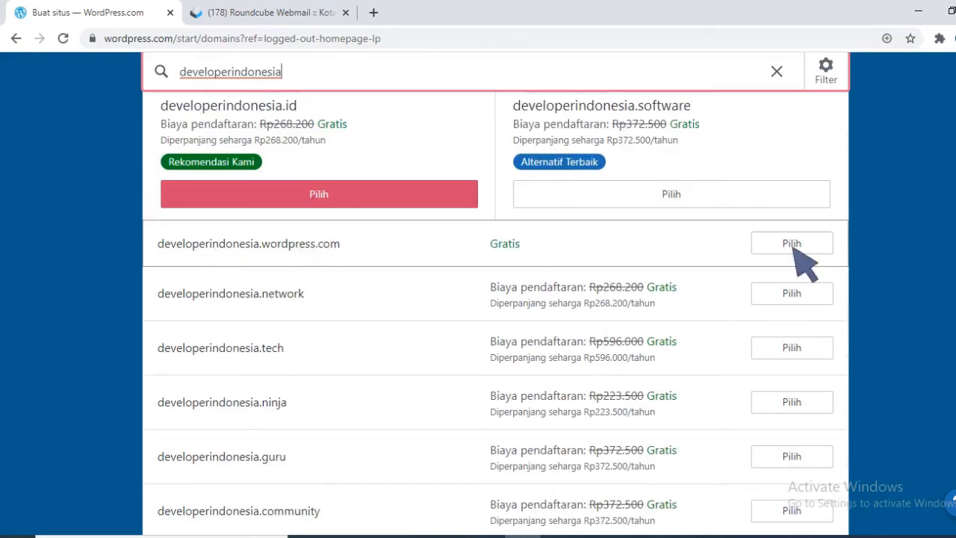
pyautogui.scroll(3, 795, 248)
pyautogui.click(633, 232)
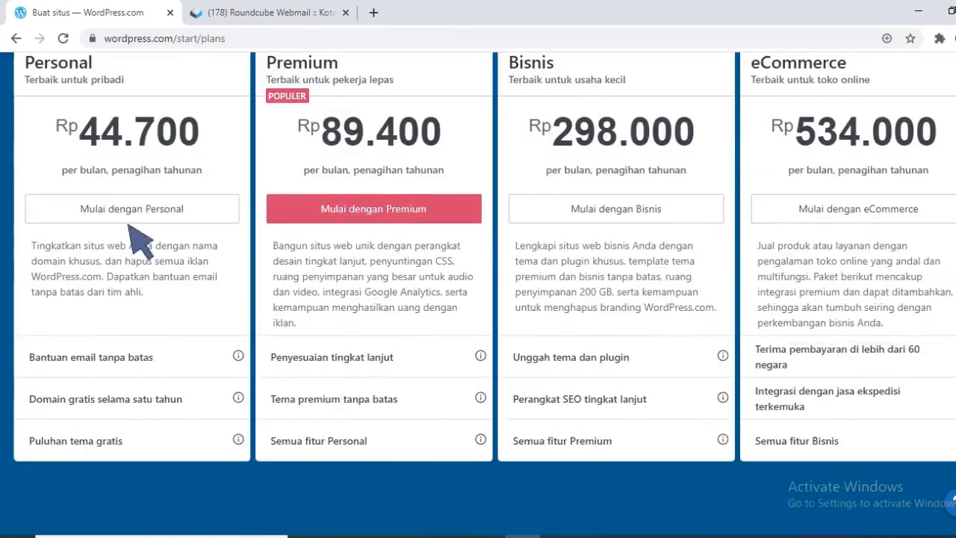
# Compare the Personal, Premium, Bisnis and eCommerce plans and start with the free site instead.
pyautogui.scroll(2, 138, 239)
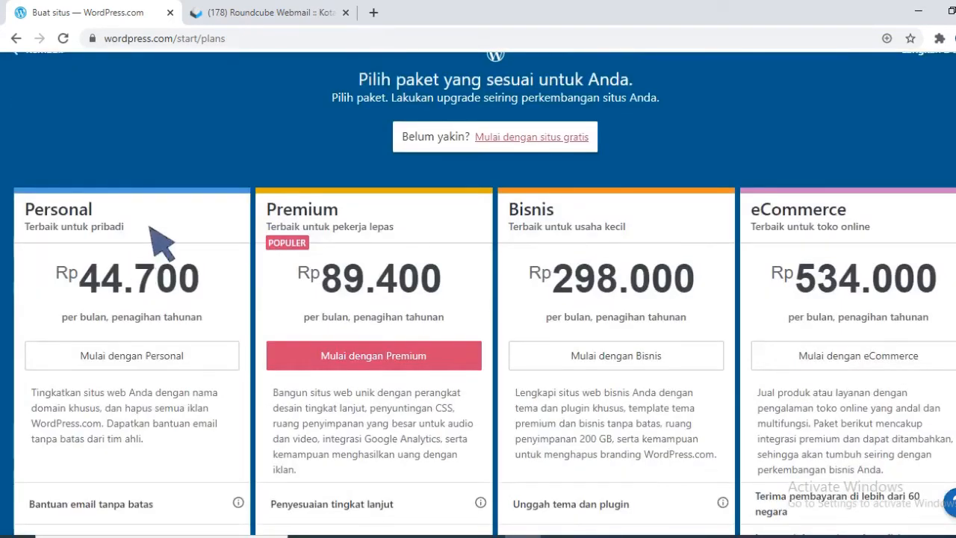
pyautogui.scroll(-2, 157, 238)
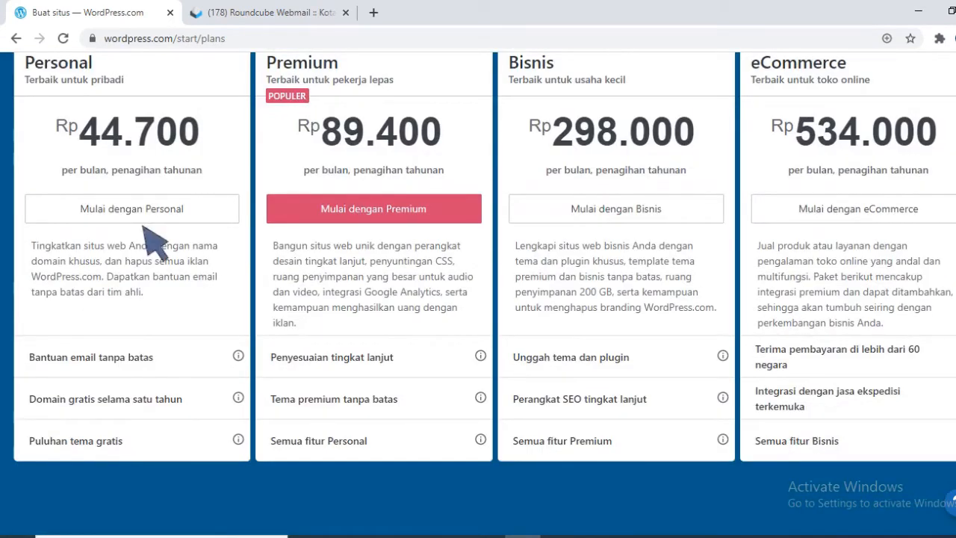
pyautogui.scroll(2, 153, 239)
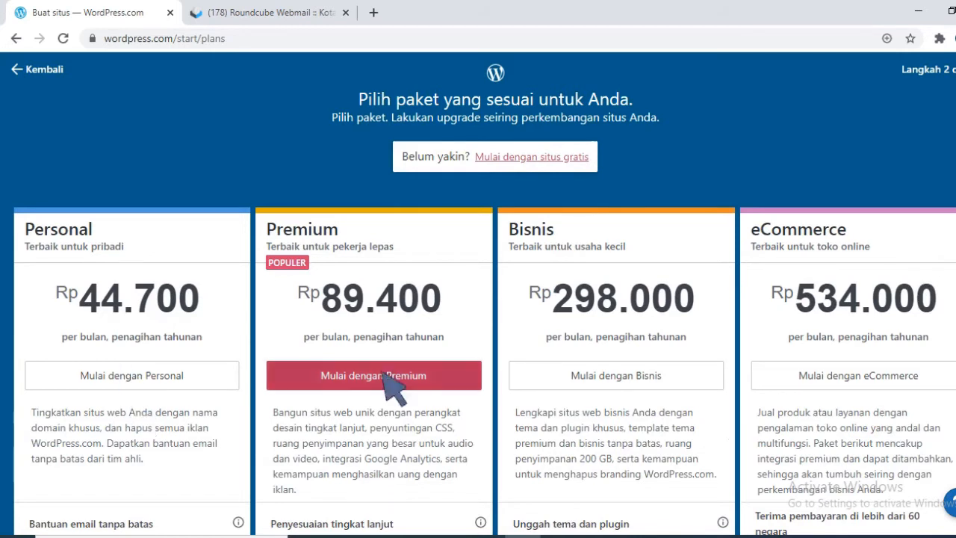
pyautogui.click(566, 161)
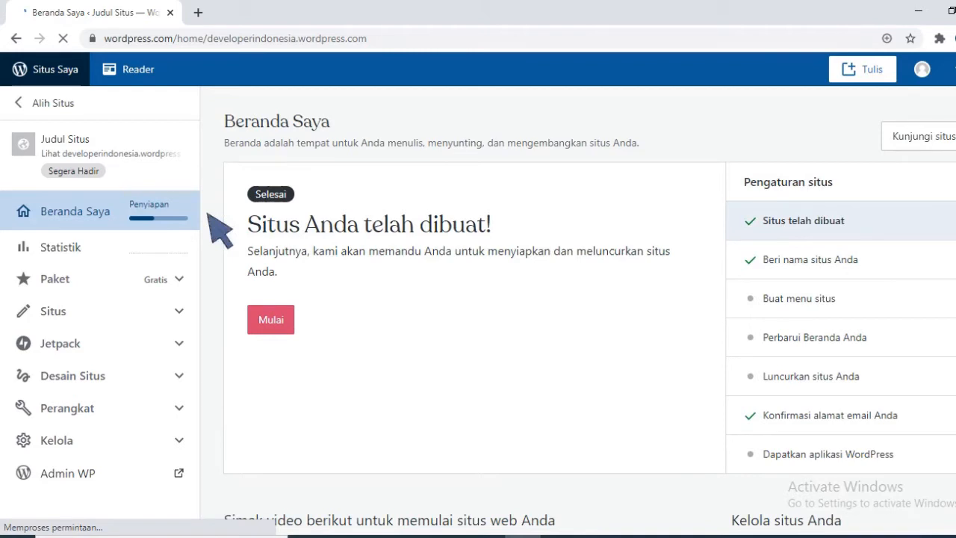
# Open the newly created site in a separate browser tab from its dashboard and switch to it.
pyautogui.rightClick(942, 150)
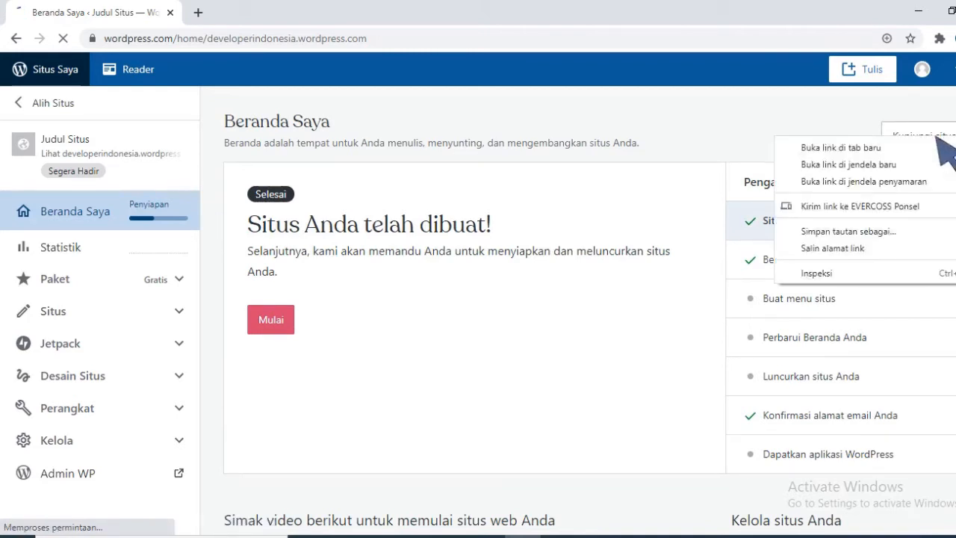
pyautogui.click(910, 149)
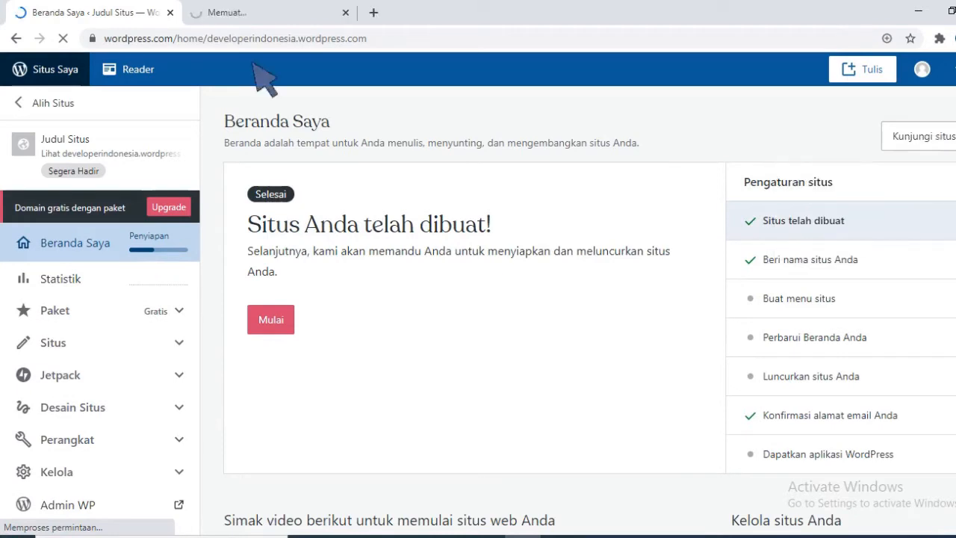
pyautogui.scroll(-3, 109, 439)
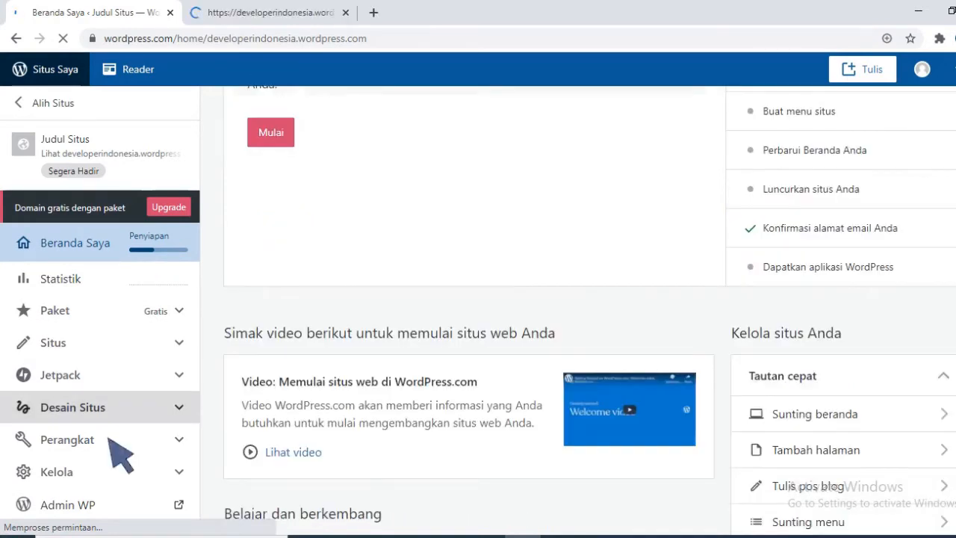
pyautogui.scroll(-1, 123, 418)
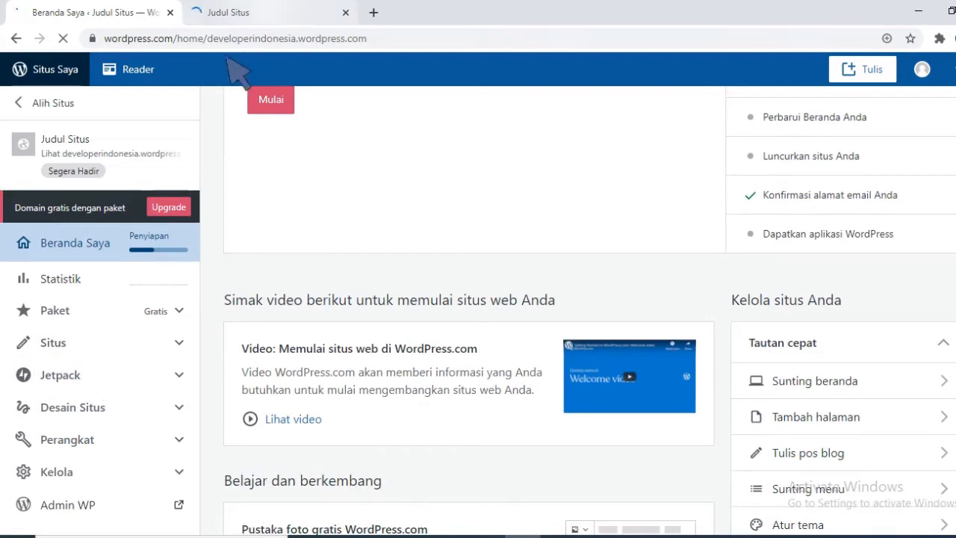
pyautogui.hotkey('ctrl', 'Tab')
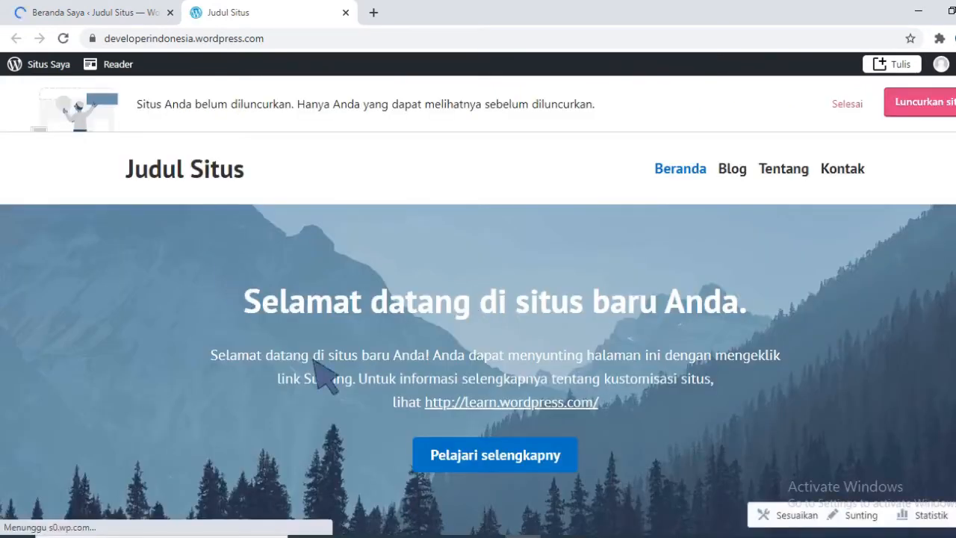
# Look through the new site's homepage from the header to the footer and return to its beginning.
pyautogui.scroll(-3, 176, 433)
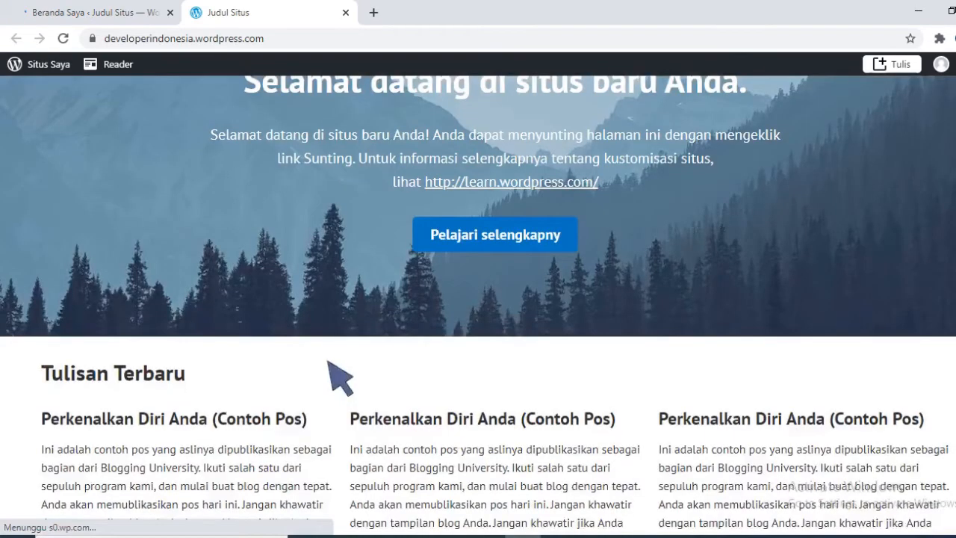
pyautogui.scroll(-3, 331, 377)
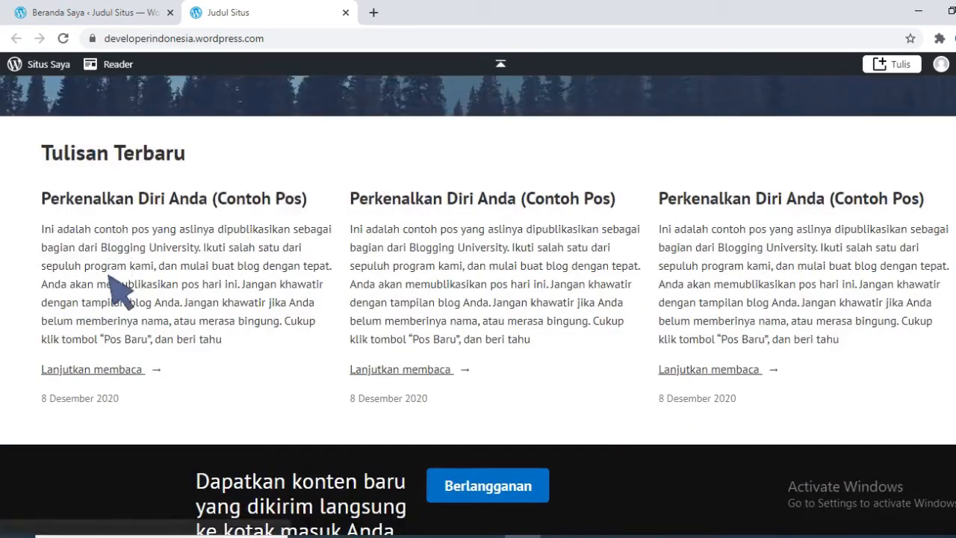
pyautogui.scroll(-2, 310, 369)
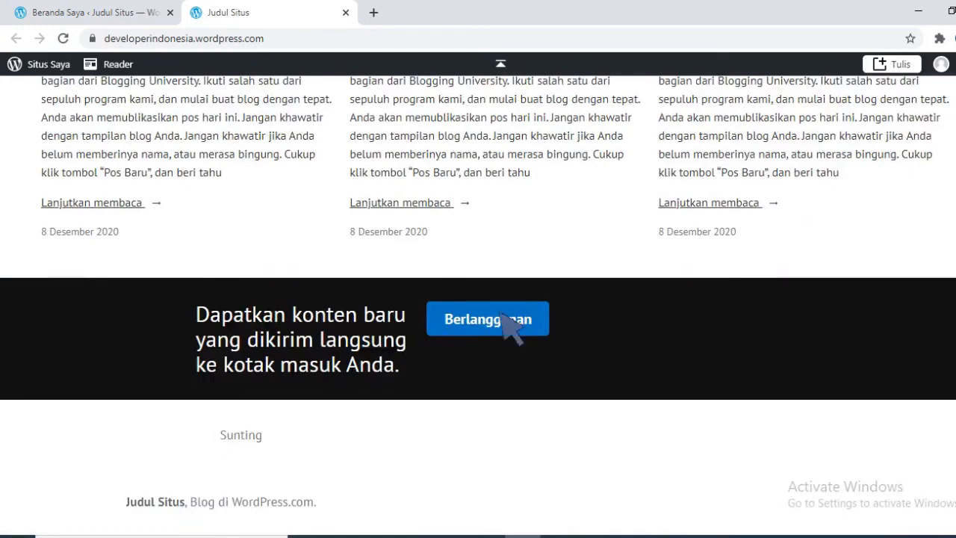
pyautogui.scroll(3, 674, 277)
pyautogui.scroll(4, 702, 302)
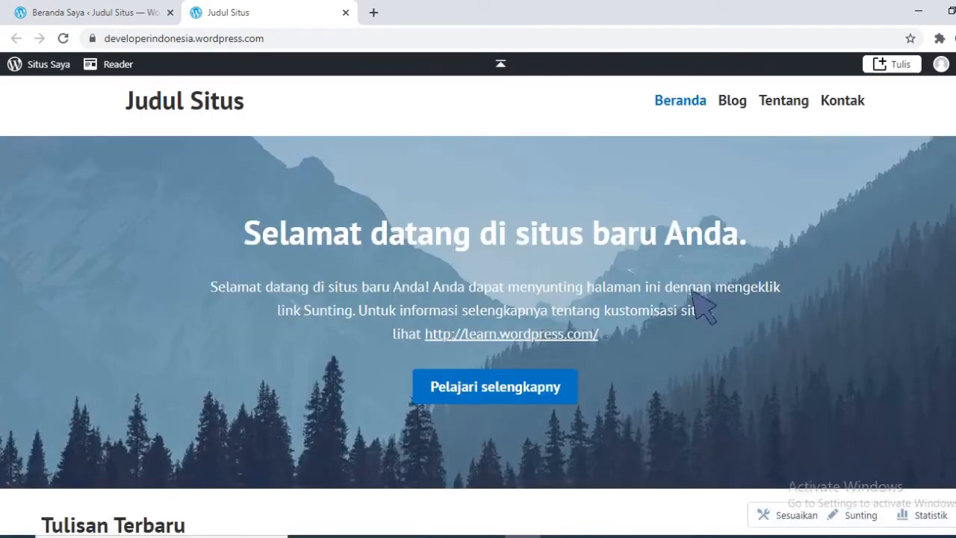
pyautogui.scroll(1, 239, 196)
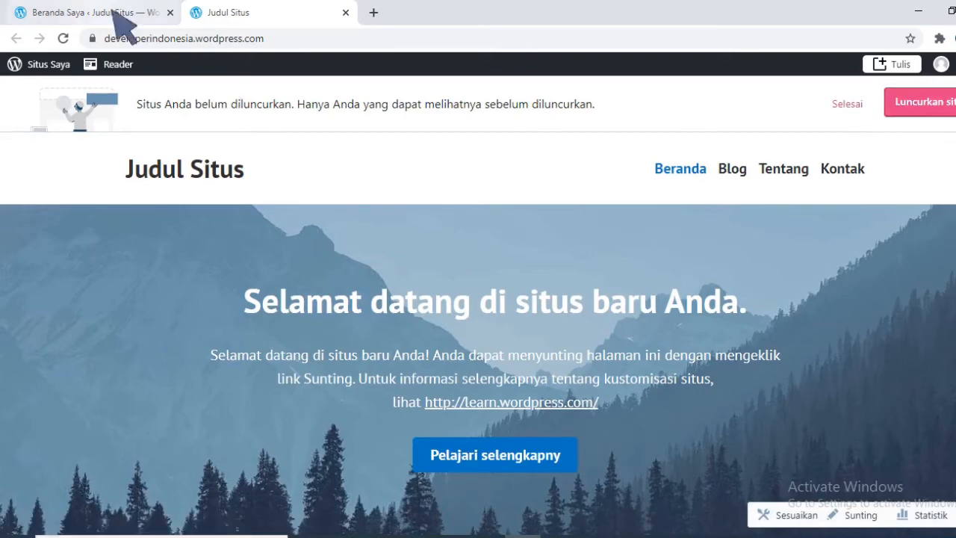
# Return to the site's dashboard, expand the Situs and Desain Situs sections and open the Tema page.
pyautogui.click(120, 15)
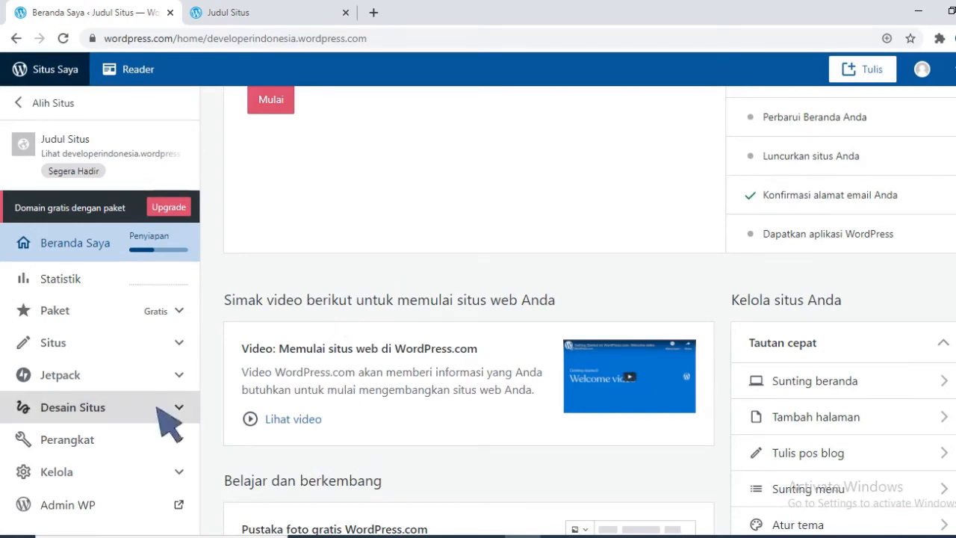
pyautogui.scroll(-2, 161, 515)
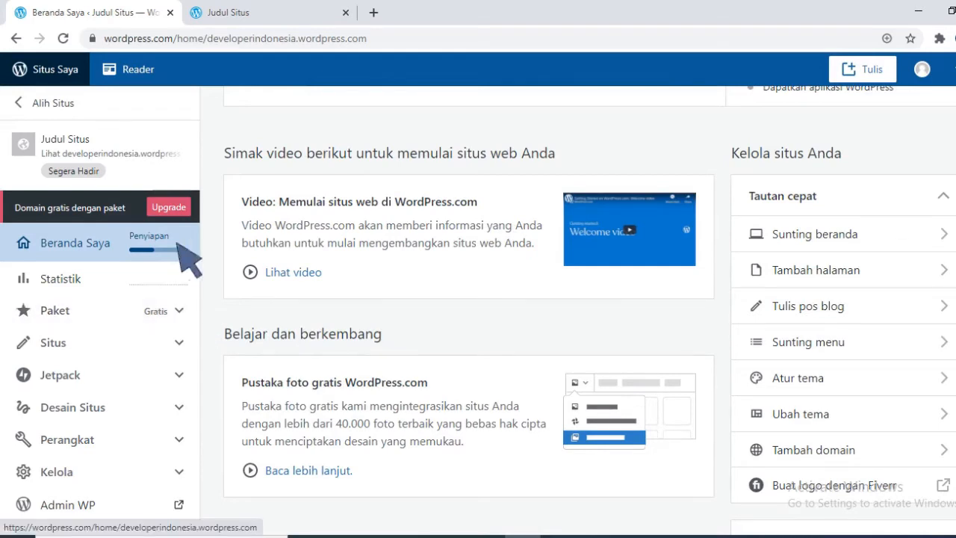
pyautogui.click(191, 339)
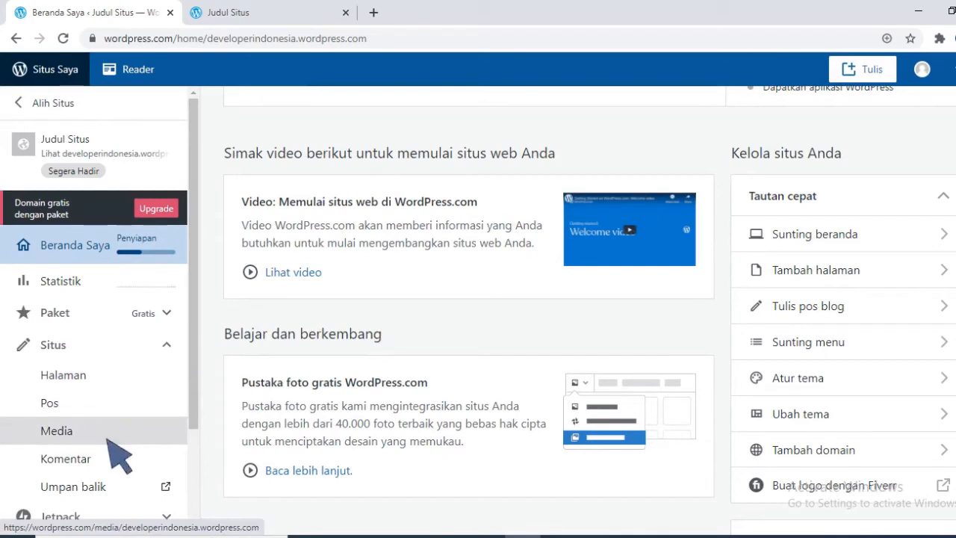
pyautogui.scroll(-2, 173, 393)
pyautogui.click(160, 422)
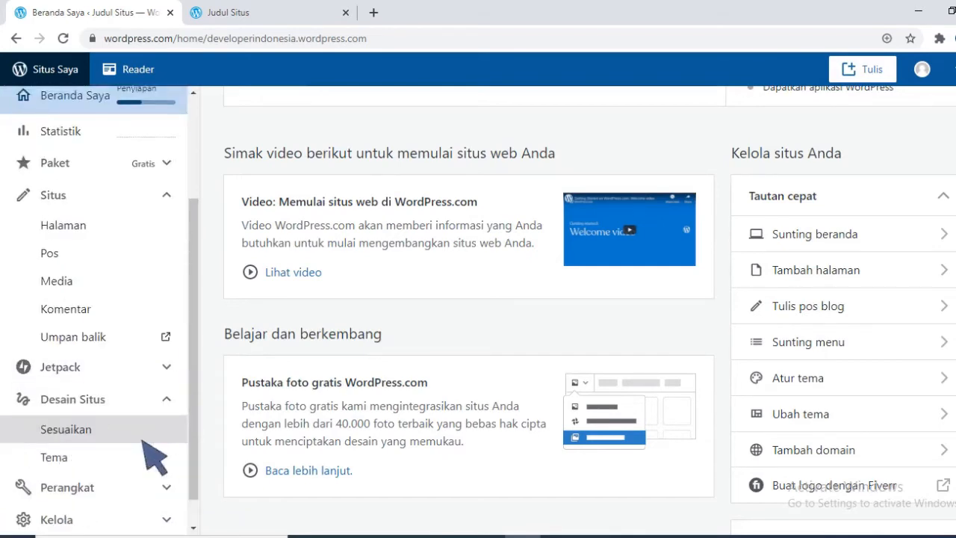
pyautogui.click(84, 427)
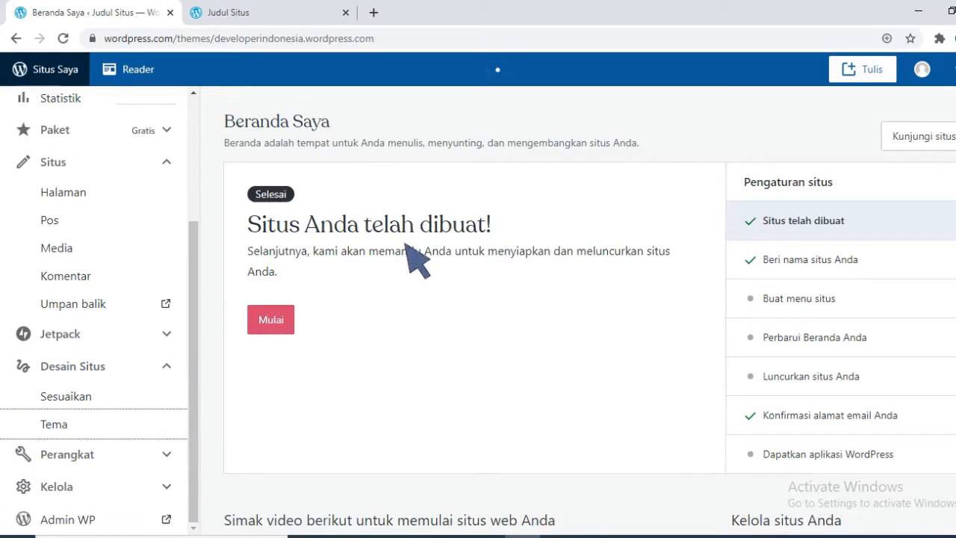
pyautogui.click(284, 321)
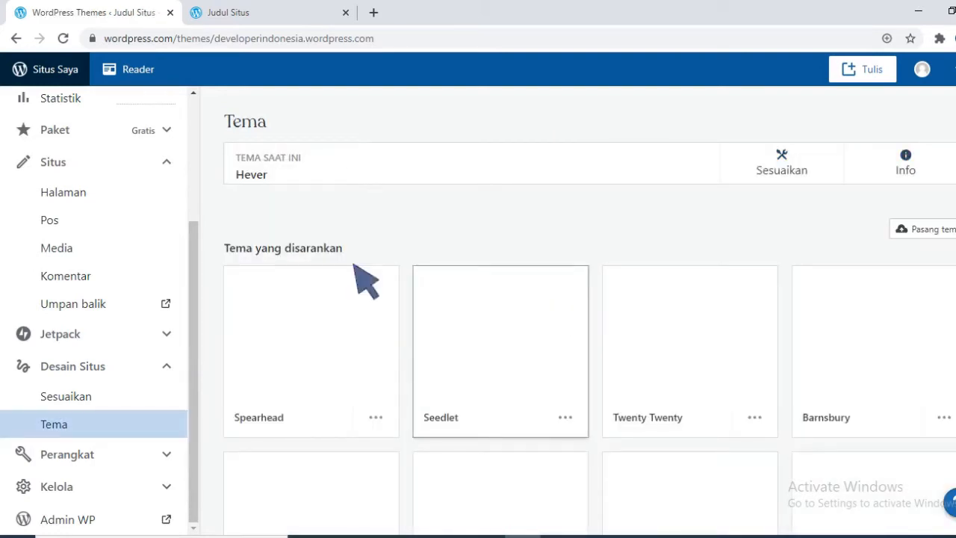
# Switch to the developerindonesia.wordpress.com tab to view the site with its current theme.
pyautogui.click(269, 13)
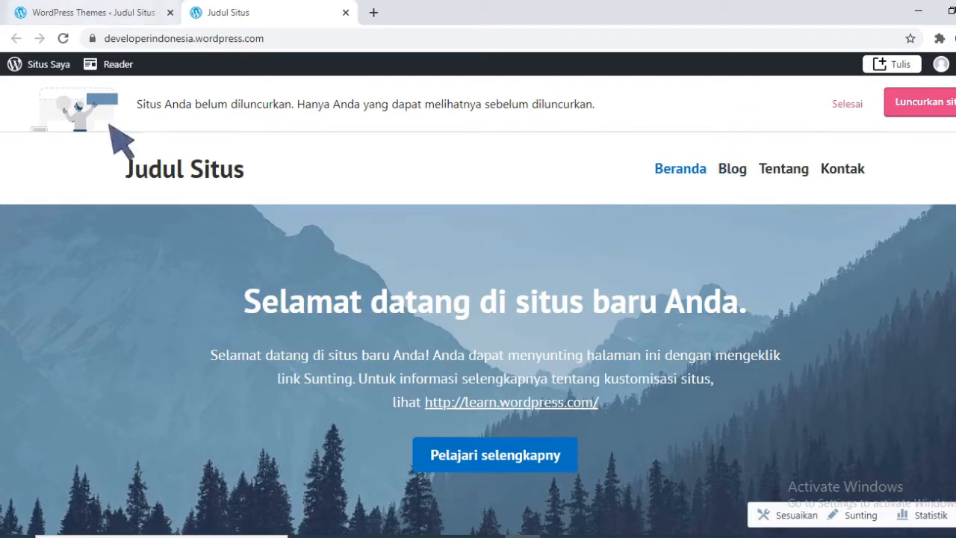
# Return to the Tema page's browser tab and look through the suggested themes down to Redhill and back.
pyautogui.hotkey('ctrl', 'shift', 'Tab')
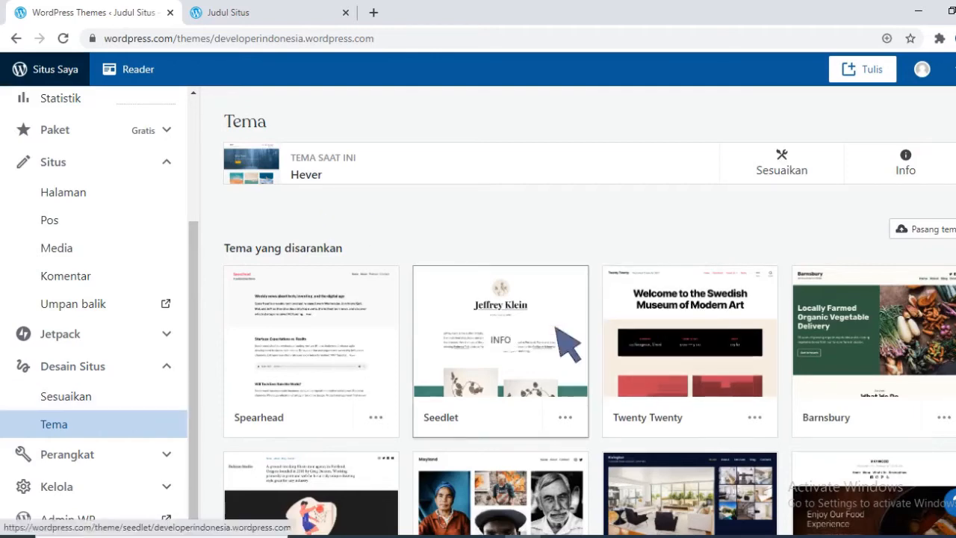
pyautogui.scroll(-3, 556, 329)
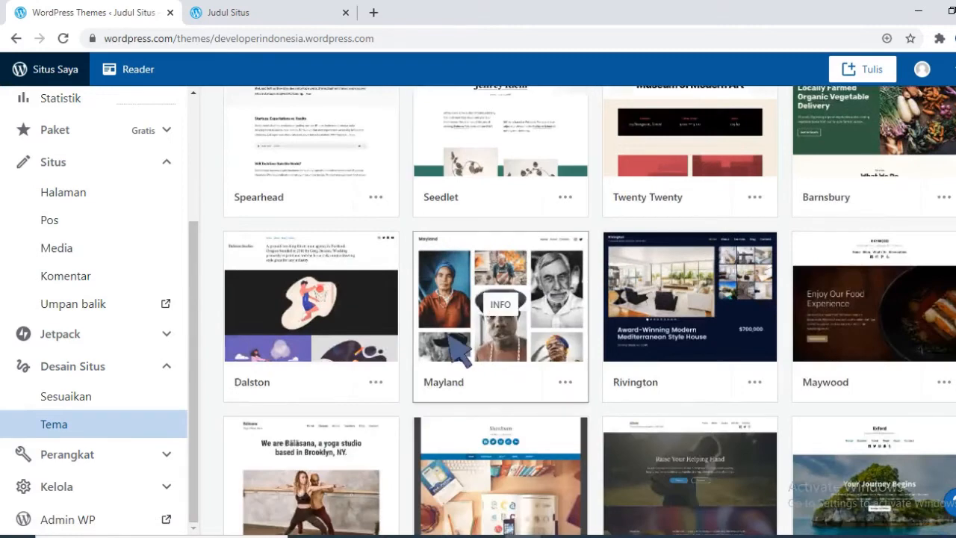
pyautogui.scroll(-3, 449, 335)
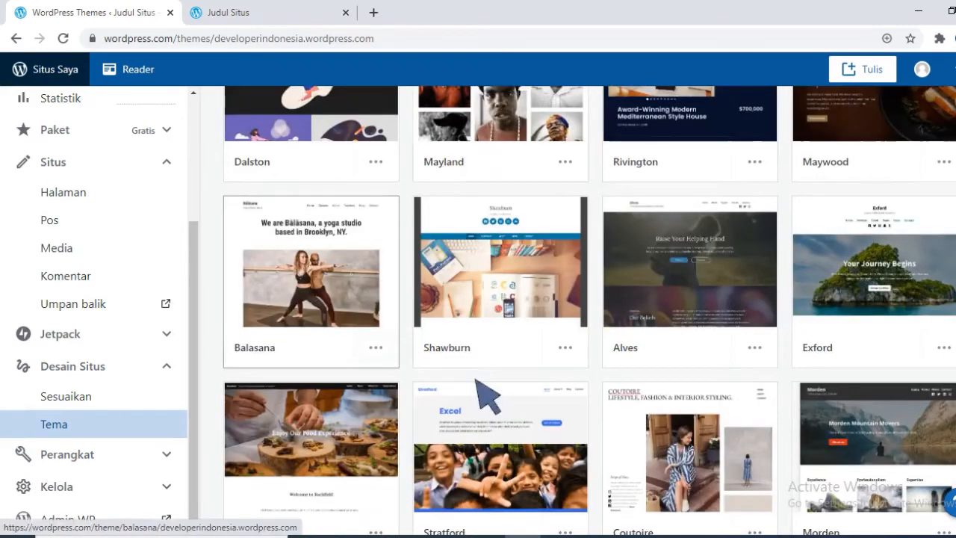
pyautogui.scroll(-2, 475, 379)
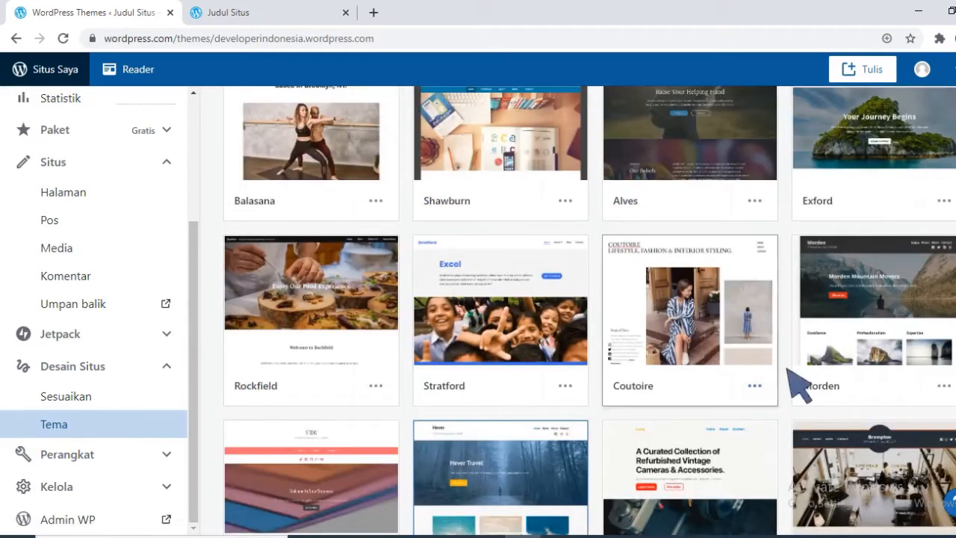
pyautogui.scroll(-2, 788, 368)
pyautogui.scroll(-1, 489, 373)
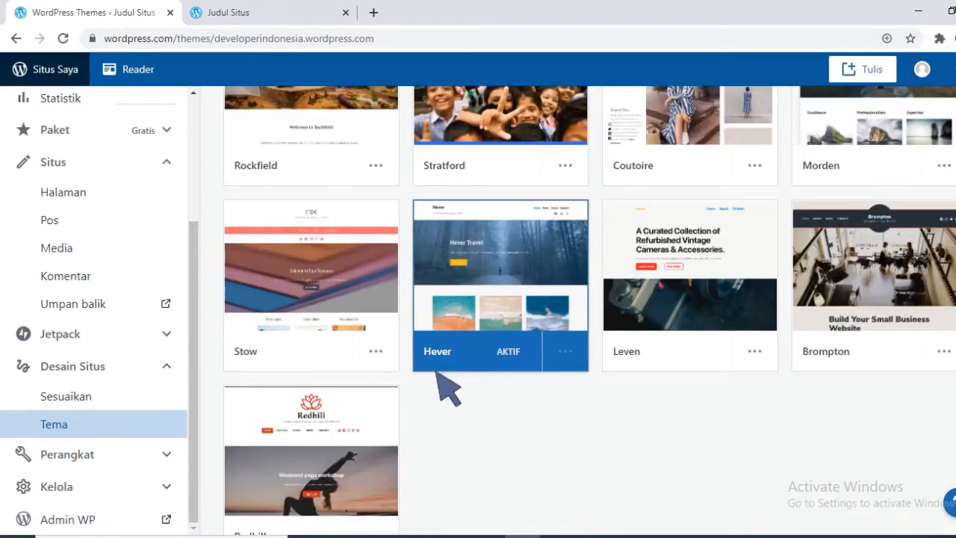
pyautogui.scroll(-4, 448, 387)
pyautogui.scroll(1, 848, 314)
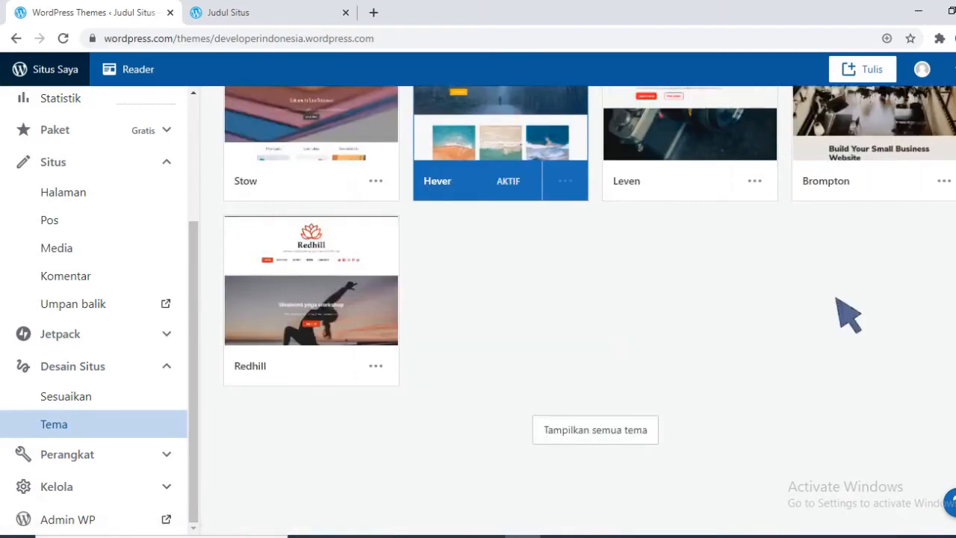
pyautogui.scroll(4, 516, 321)
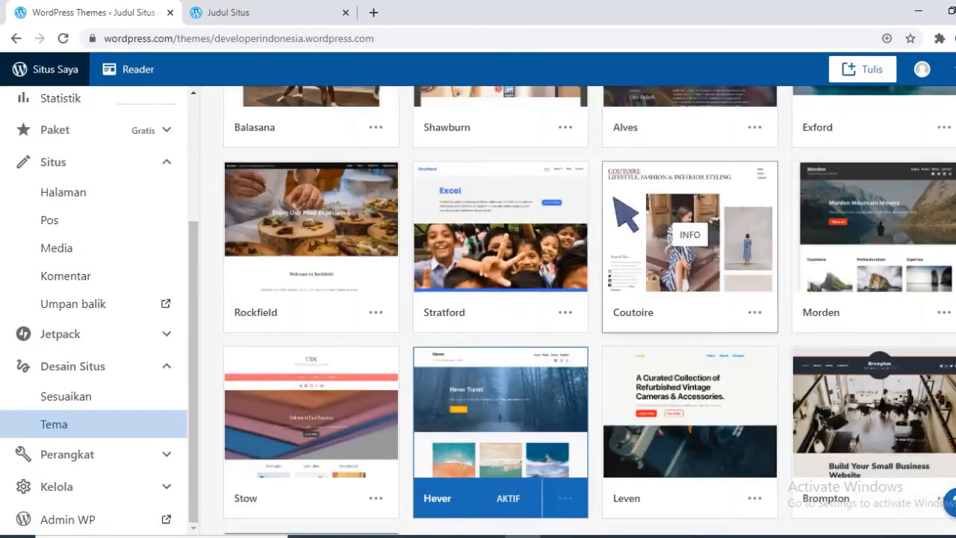
pyautogui.scroll(6, 333, 403)
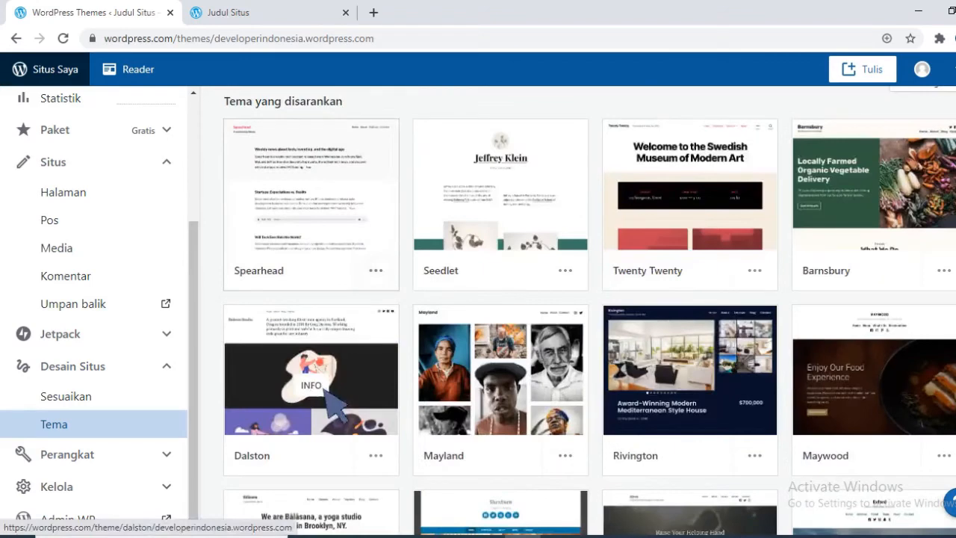
pyautogui.scroll(2, 329, 404)
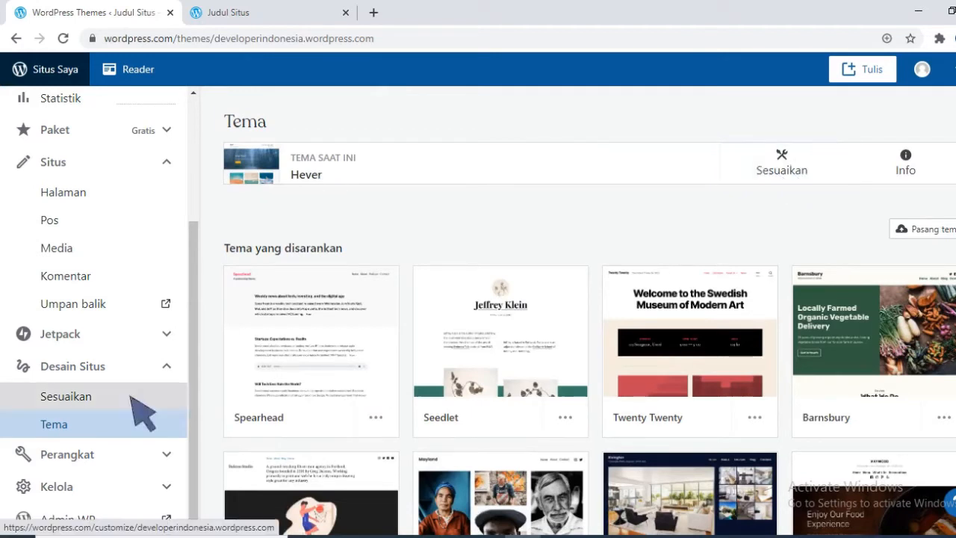
# Start customising the active Hever theme and set the site title in Identitas Situs to "Developer Indonesia".
pyautogui.click(797, 179)
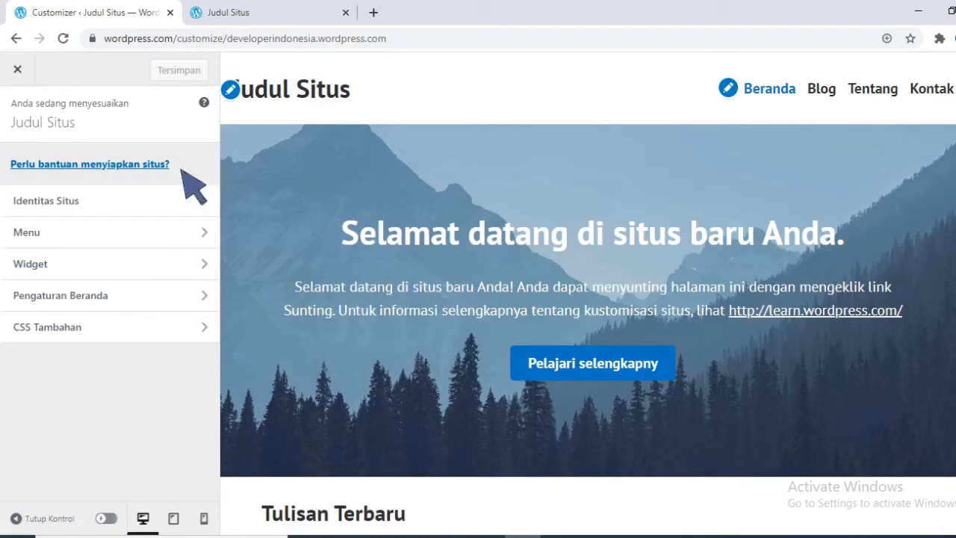
pyautogui.click(203, 200)
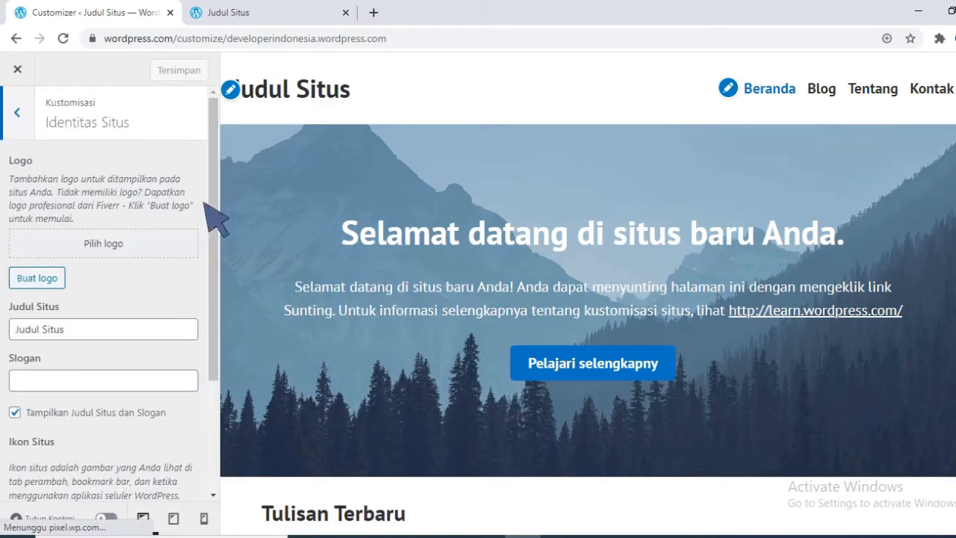
pyautogui.click(21, 330)
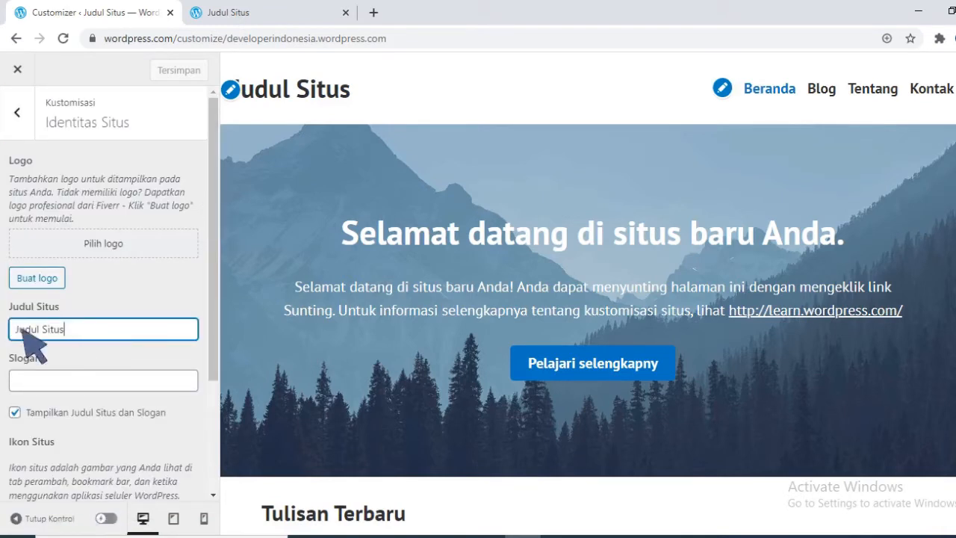
pyautogui.moveTo(22, 331); pyautogui.dragTo(138, 328)
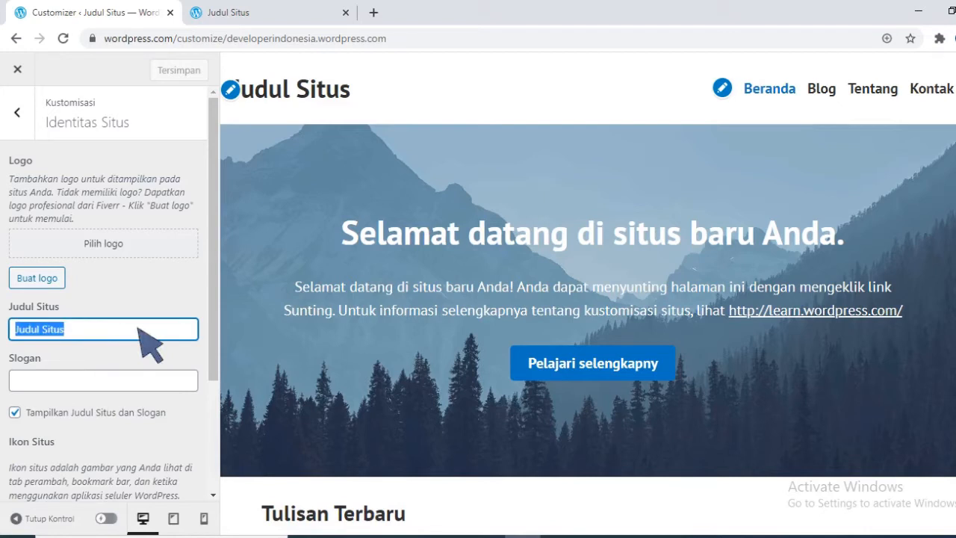
pyautogui.write('De')
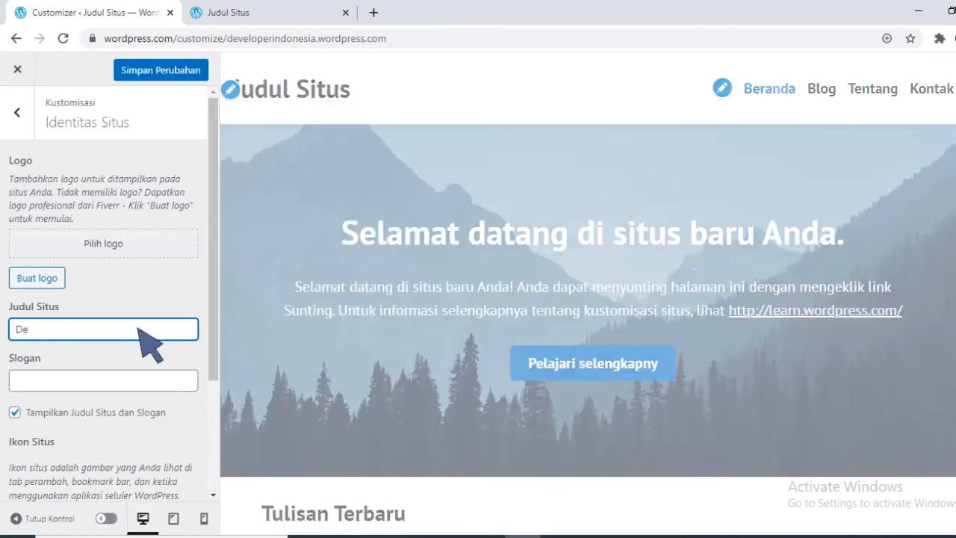
pyautogui.write('veloper In')
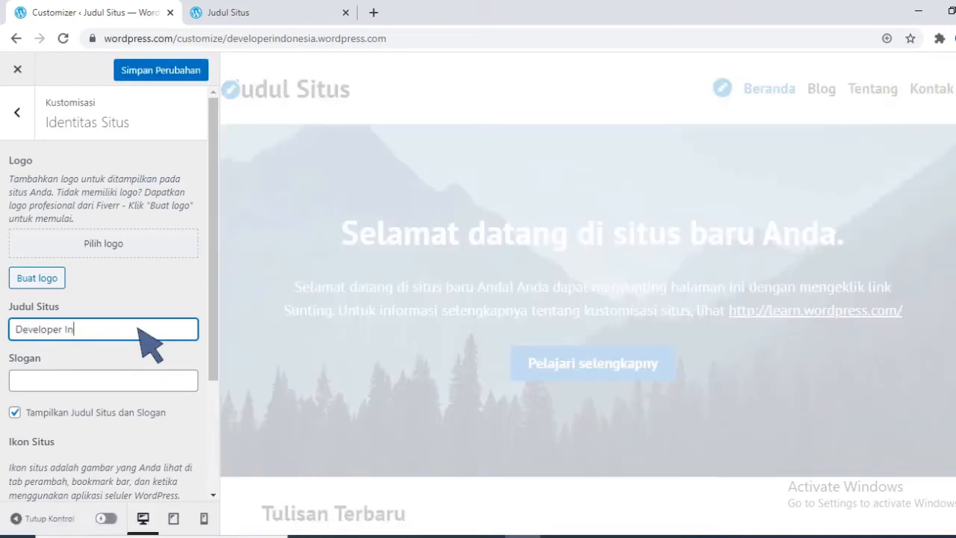
pyautogui.write('donesia')
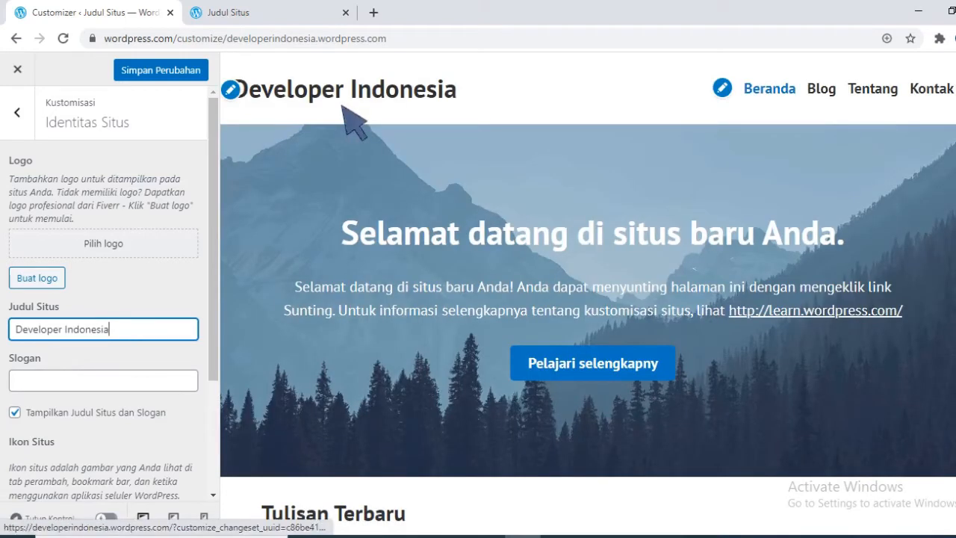
# Set the site's slogan to "Developer Profesional Tingkat Dunia", try hiding and reshowing the title and slogan, and leave Identitas Situs.
pyautogui.click(104, 380)
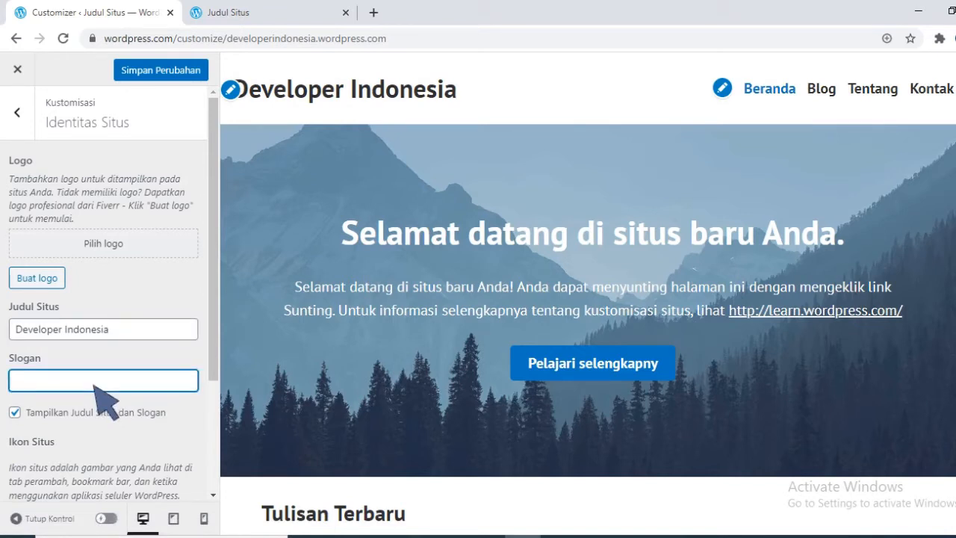
pyautogui.click(94, 385)
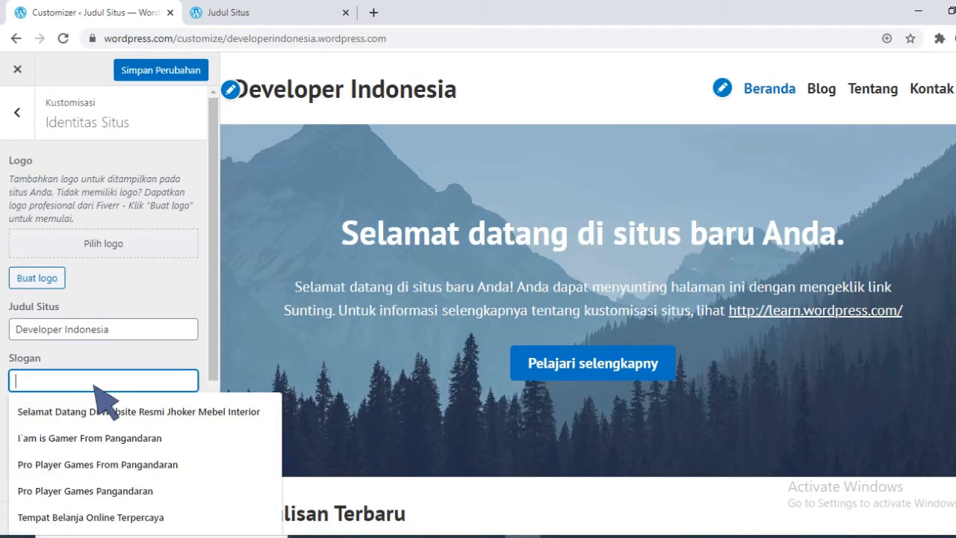
pyautogui.write('Komu')
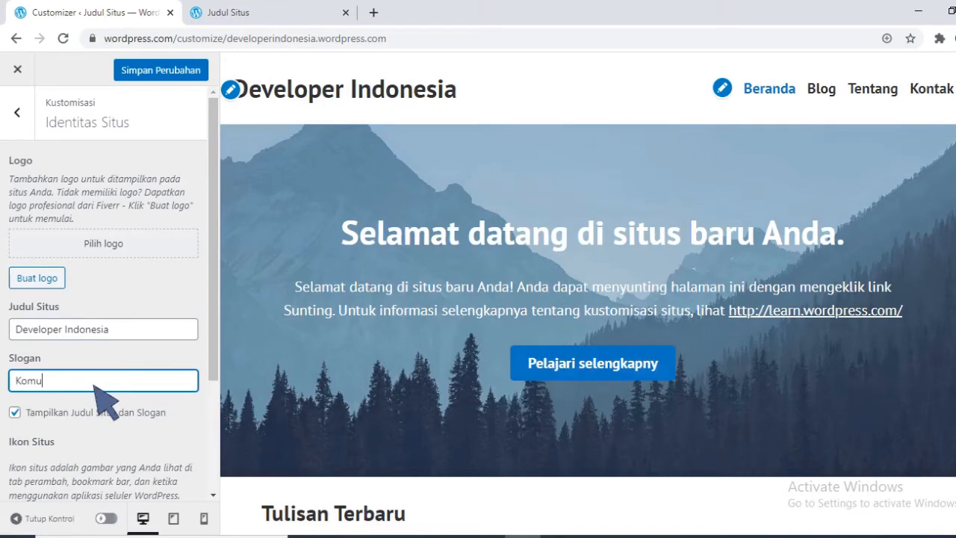
pyautogui.write('nitas Devel')
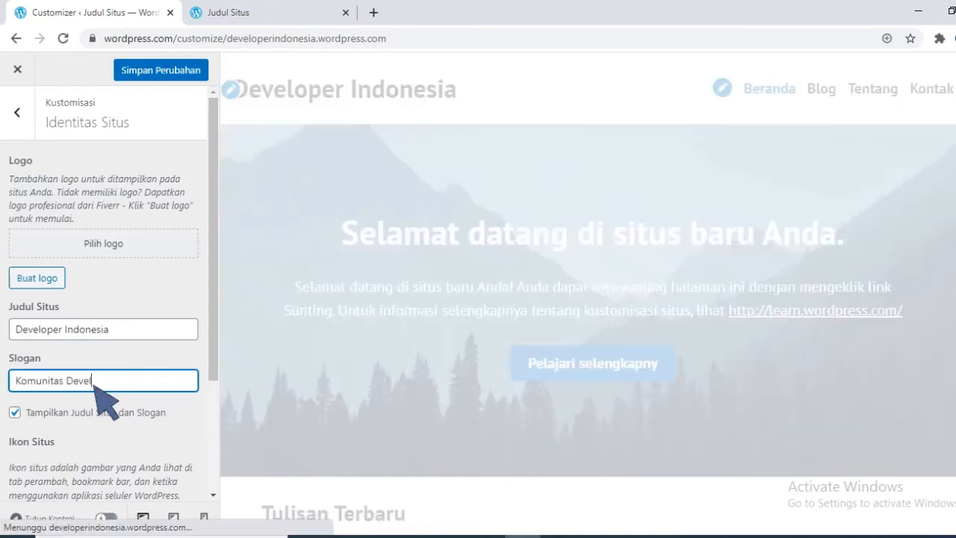
pyautogui.write('oper Profesional Tin')
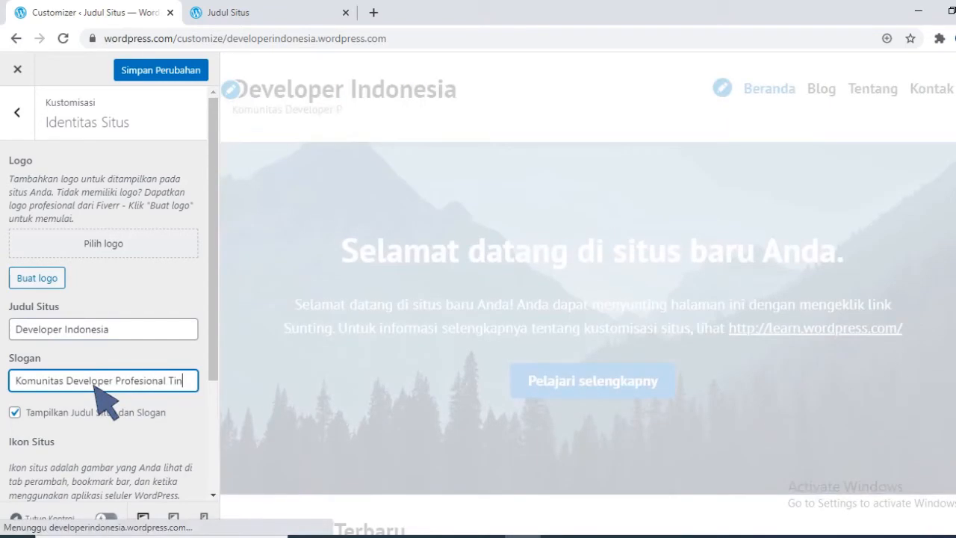
pyautogui.write('gkat Duni')
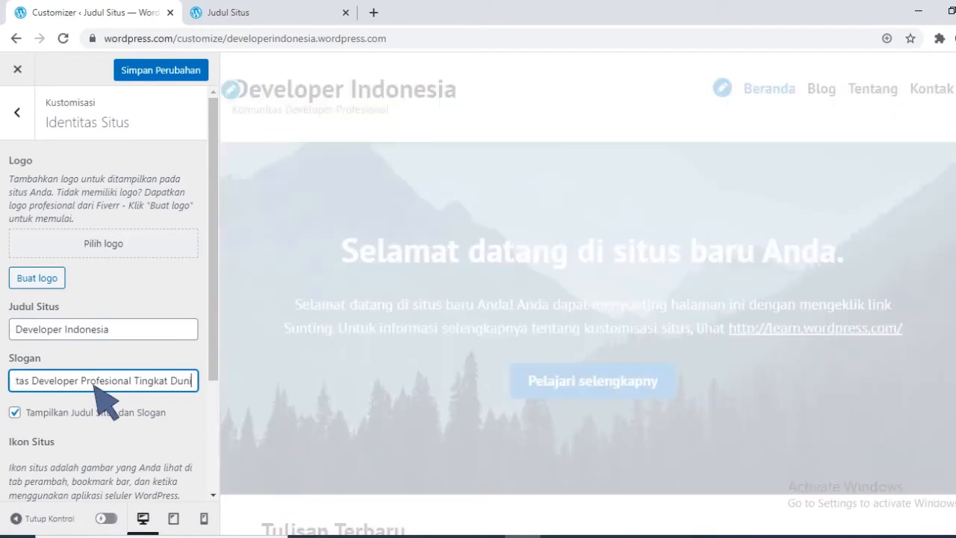
pyautogui.write('a')
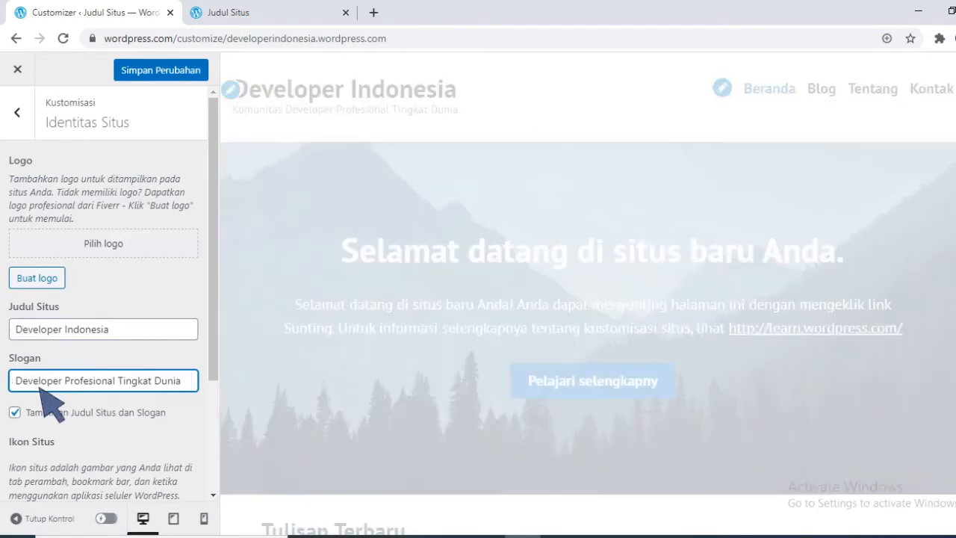
pyautogui.press('Home')
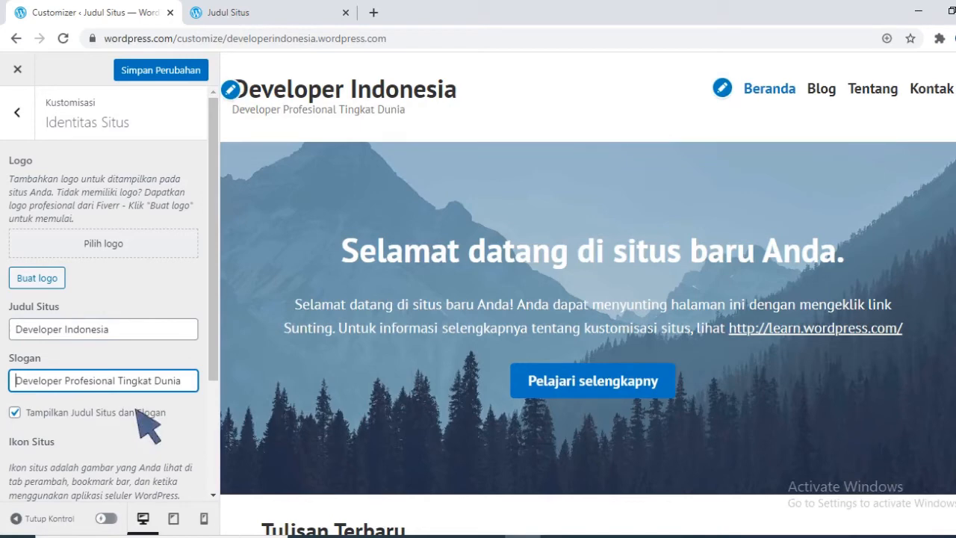
pyautogui.click(15, 412)
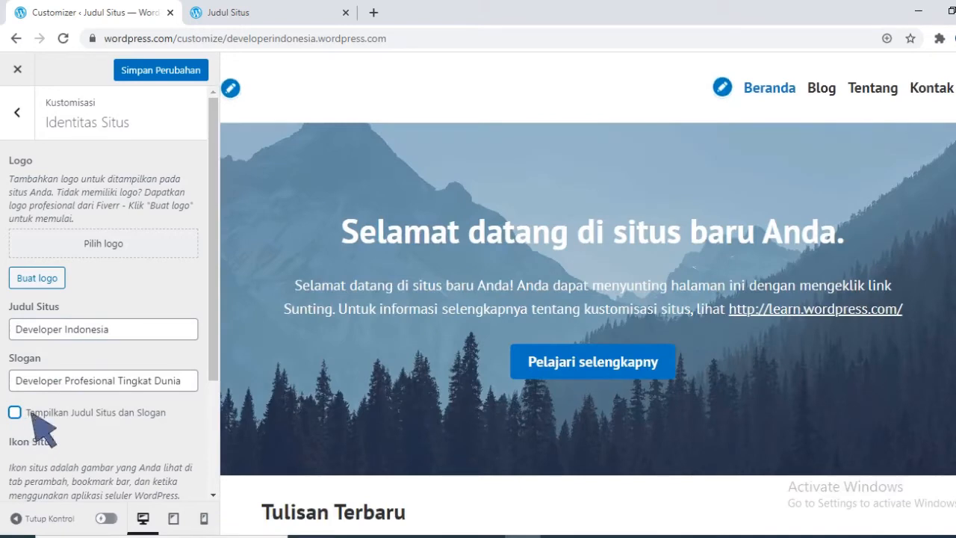
pyautogui.click(15, 413)
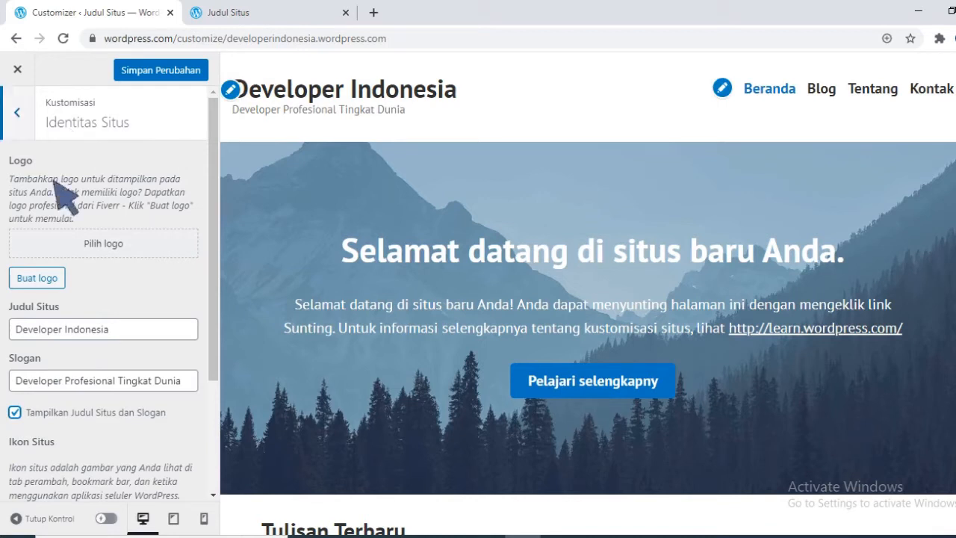
pyautogui.click(17, 112)
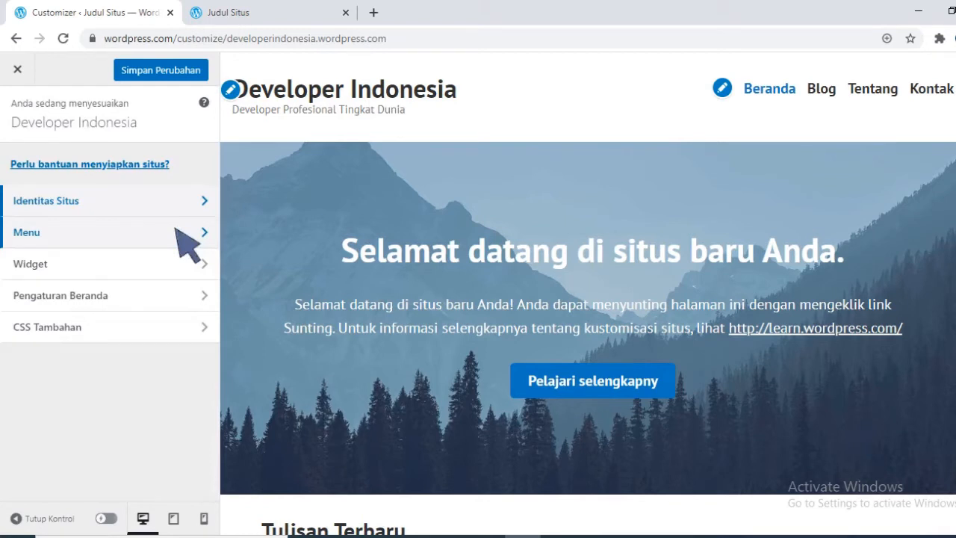
# Open the Social menu in the customizer's Menu section, examine its link items and location options, and return to the menu list.
pyautogui.click(206, 232)
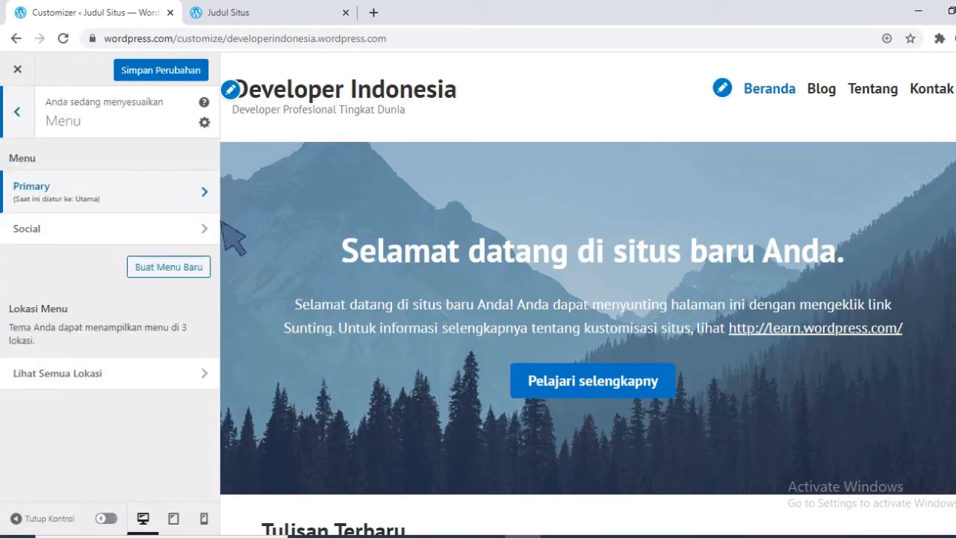
pyautogui.click(127, 237)
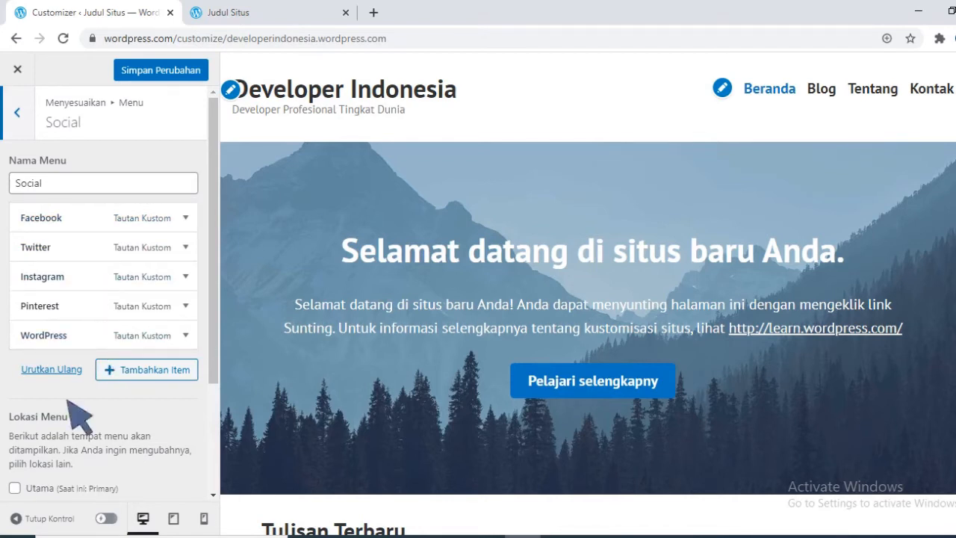
pyautogui.scroll(-2, 67, 400)
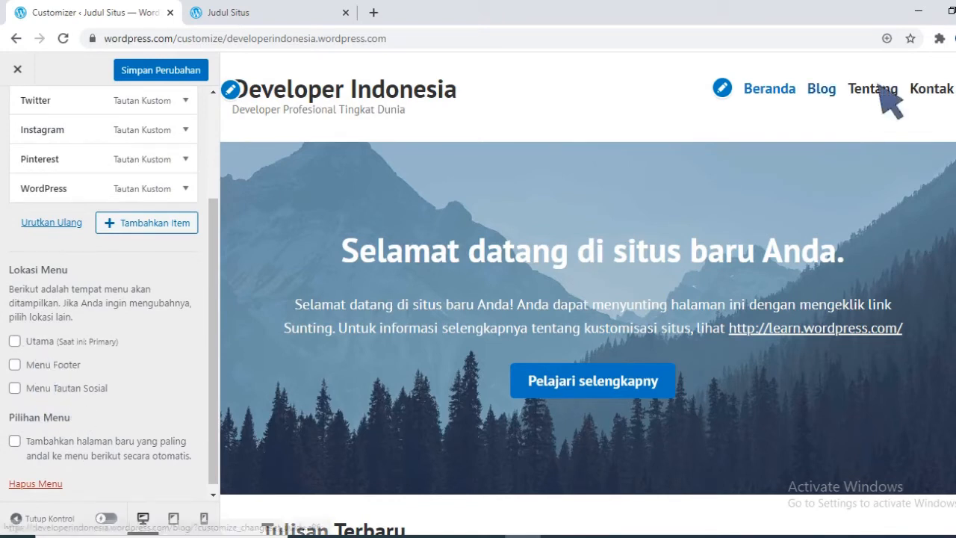
pyautogui.scroll(-10, 430, 500)
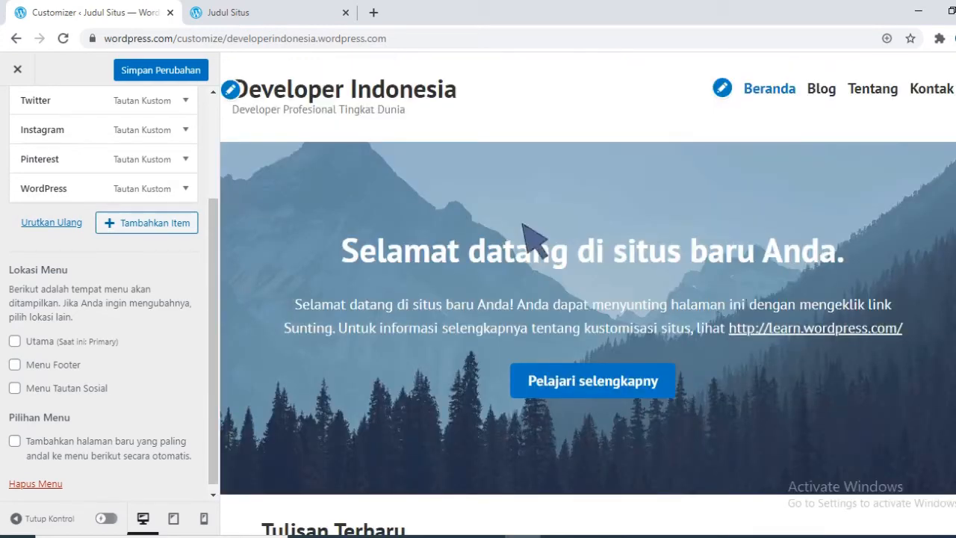
pyautogui.scroll(2, 45, 168)
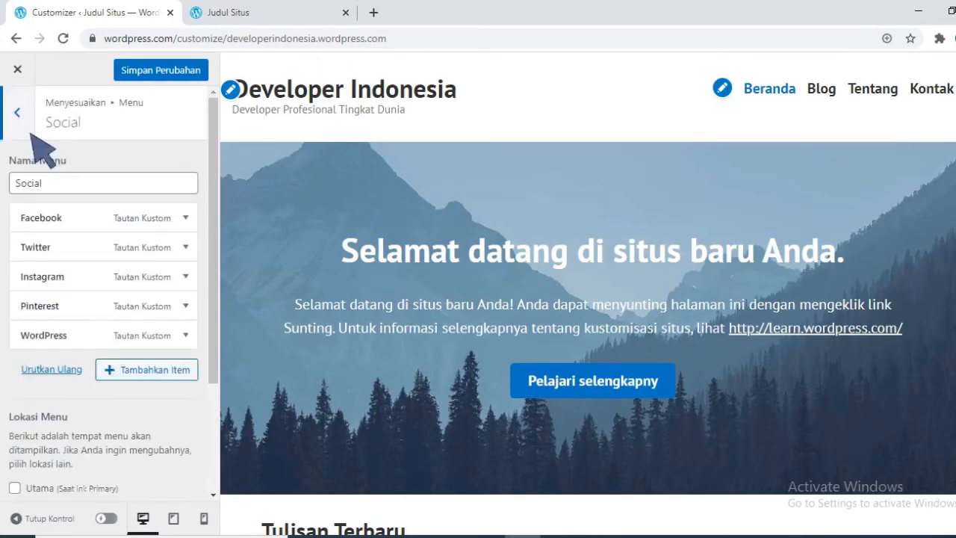
pyautogui.click(17, 112)
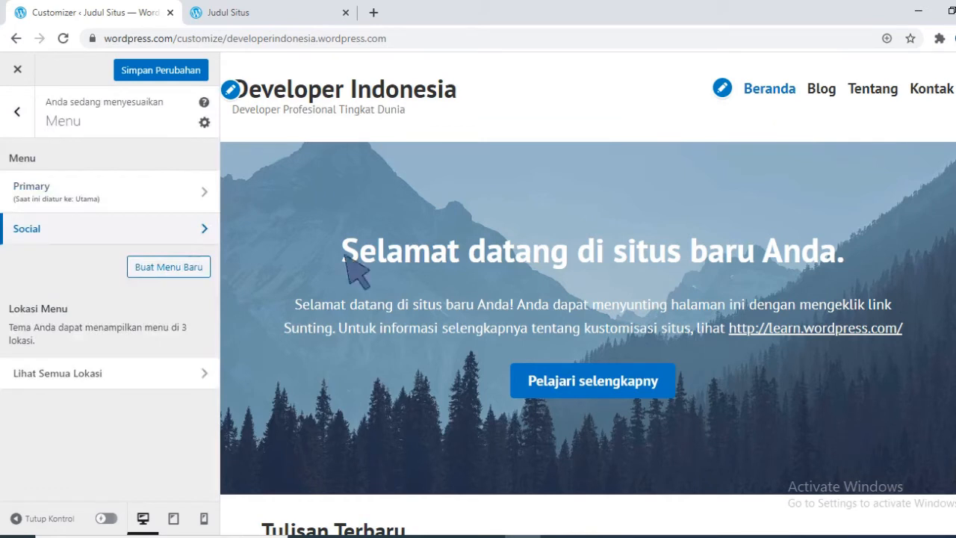
# Open the Primary menu, look at the Blog item's navigation label, and move Blog below Kontak as the last menu item.
pyautogui.click(202, 196)
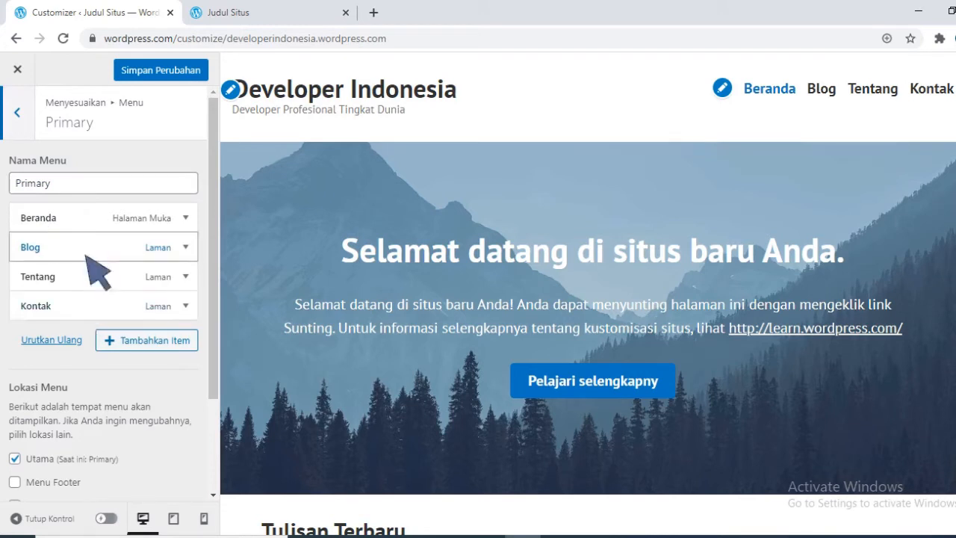
pyautogui.click(186, 247)
pyautogui.click(42, 294)
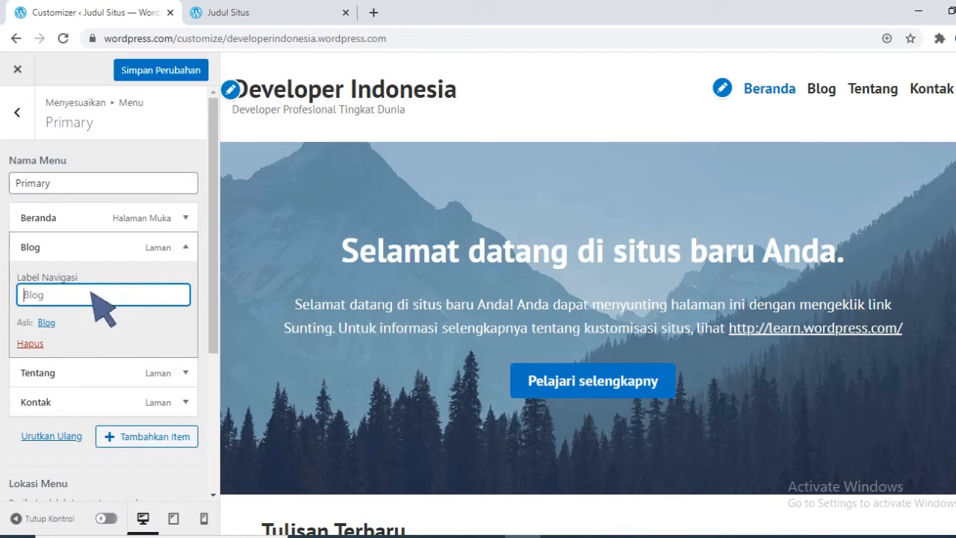
pyautogui.click(66, 250)
pyautogui.click(77, 262)
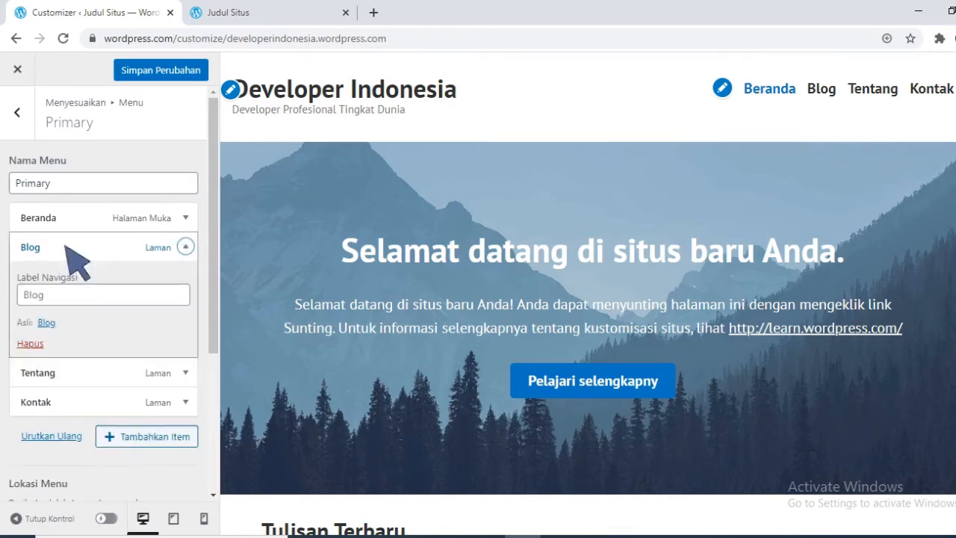
pyautogui.moveTo(66, 245); pyautogui.dragTo(170, 306)
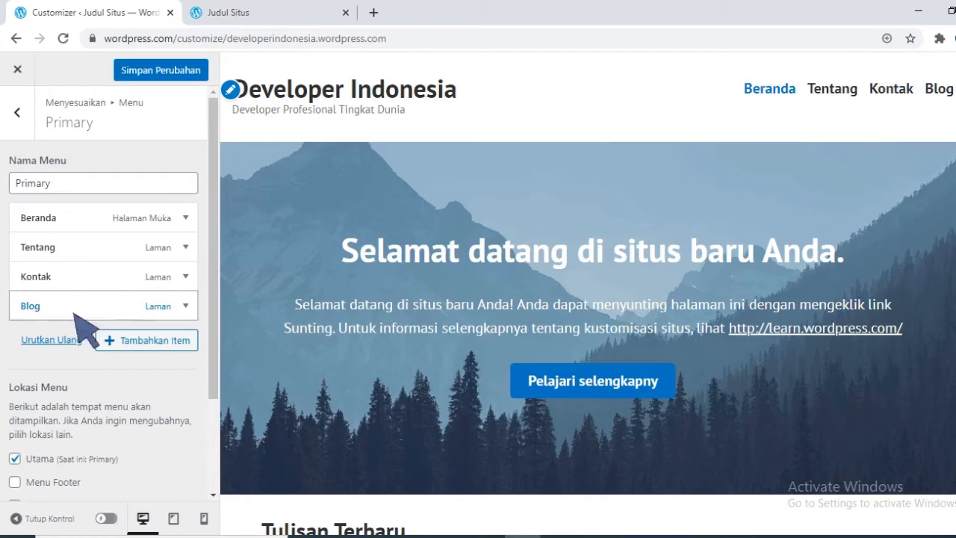
# Try nesting Blog as a submenu item under Kontak, and return it to the menu's top level.
pyautogui.moveTo(78, 317); pyautogui.dragTo(99, 320)
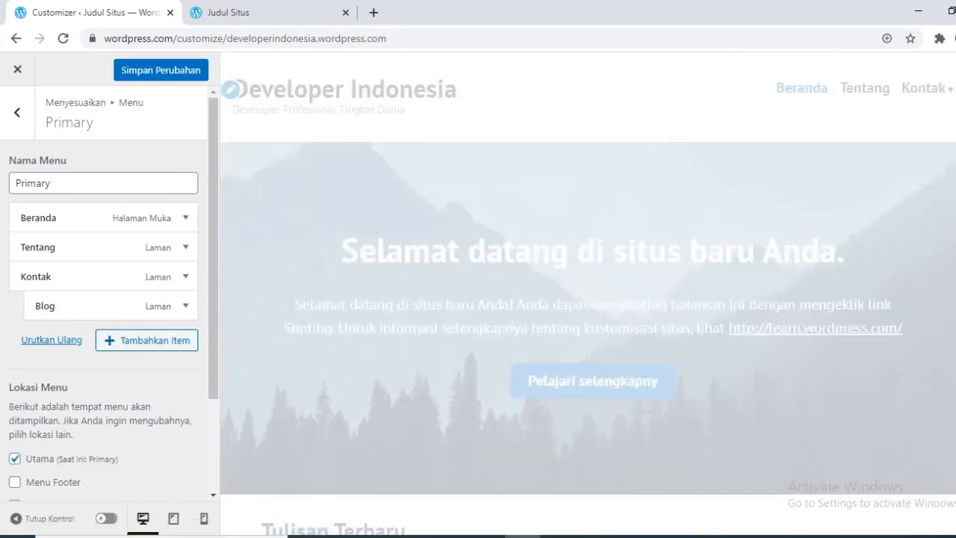
pyautogui.moveTo(945, 125)
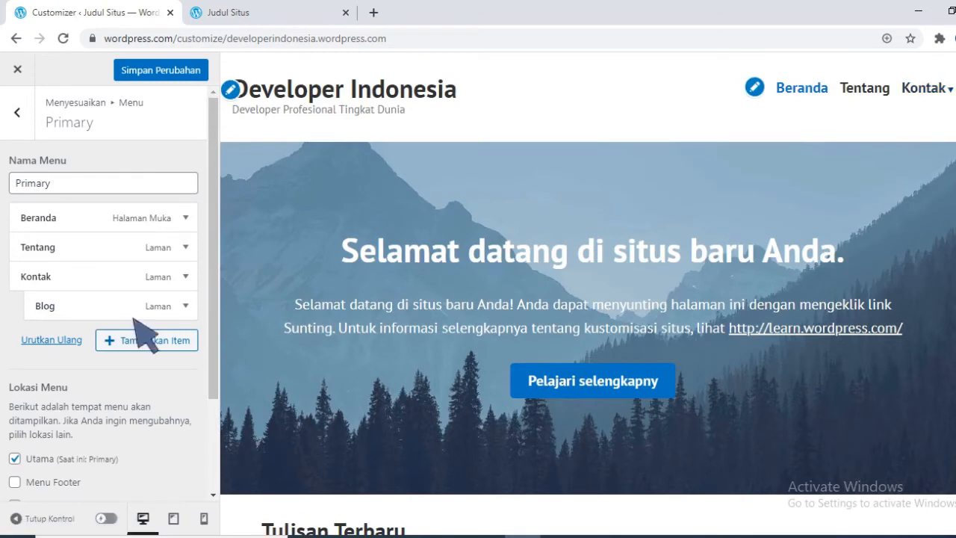
pyautogui.moveTo(131, 313); pyautogui.dragTo(71, 323)
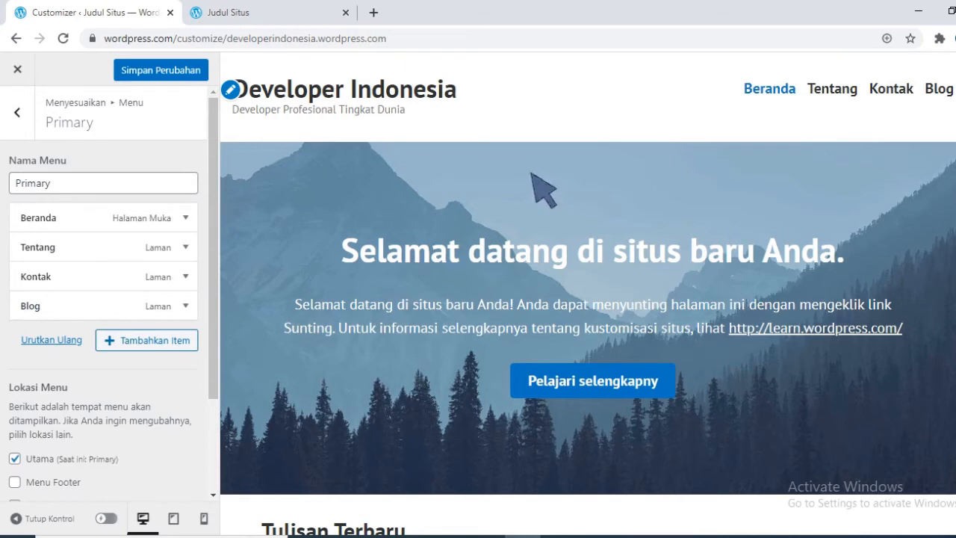
# Examine the Primary menu's location and page options, and return to the customizer's main section list.
pyautogui.scroll(-3, 97, 247)
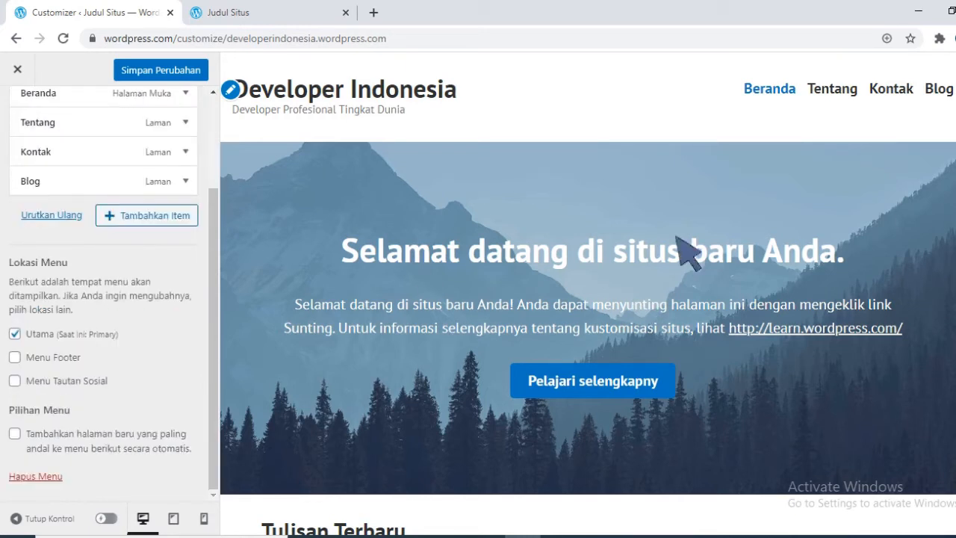
pyautogui.press('Escape')
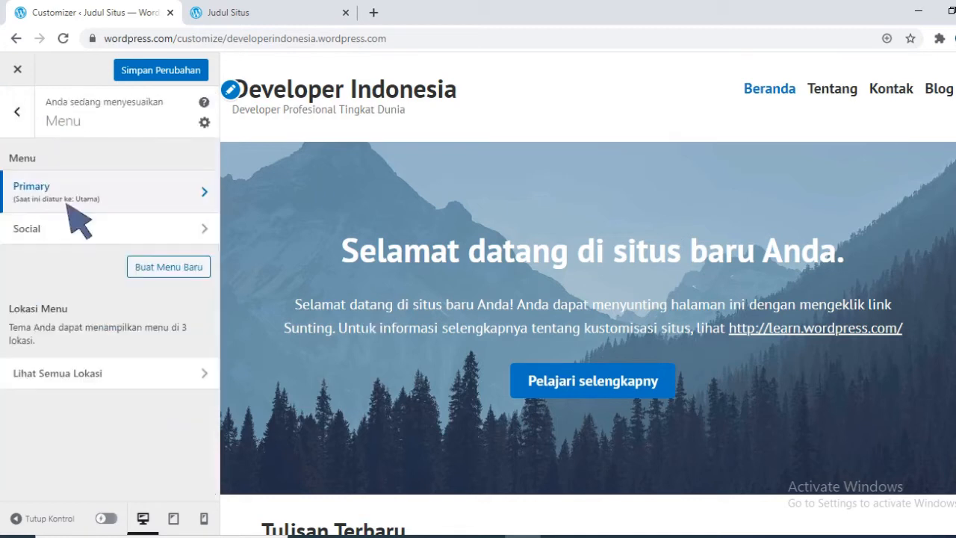
pyautogui.click(31, 118)
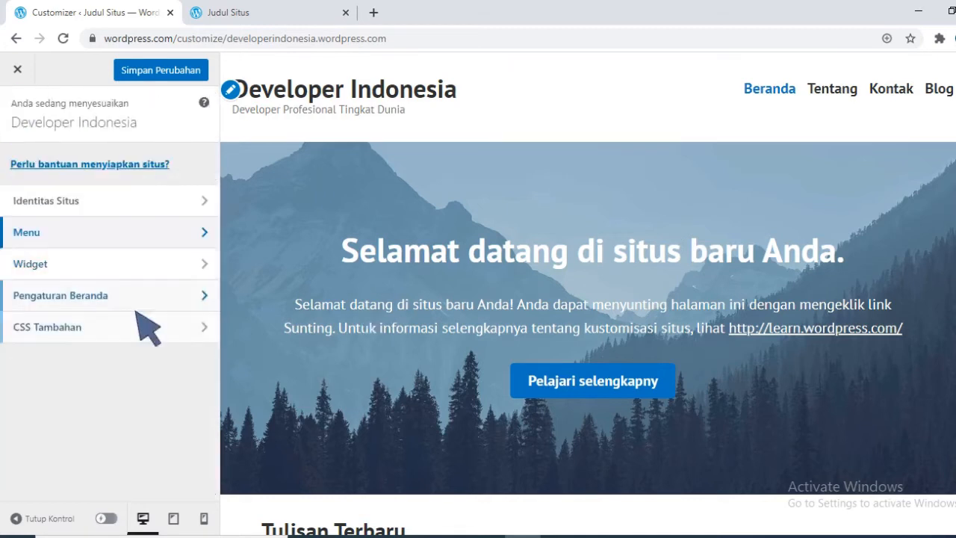
# Open the Kaki Halaman widget area, examine the footer in the site preview, and return to the main section list.
pyautogui.click(83, 265)
pyautogui.click(127, 170)
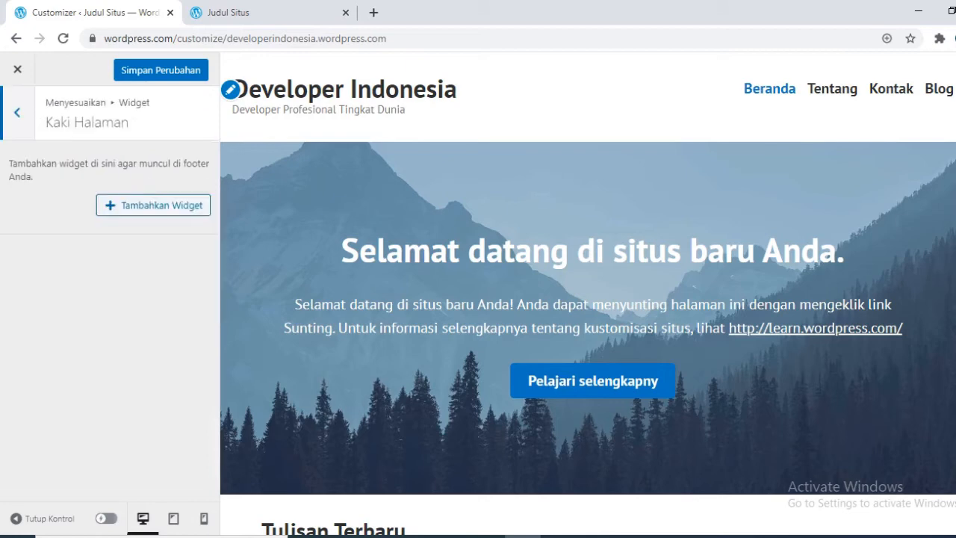
pyautogui.scroll(-4, 587, 292)
pyautogui.scroll(-5, 587, 292)
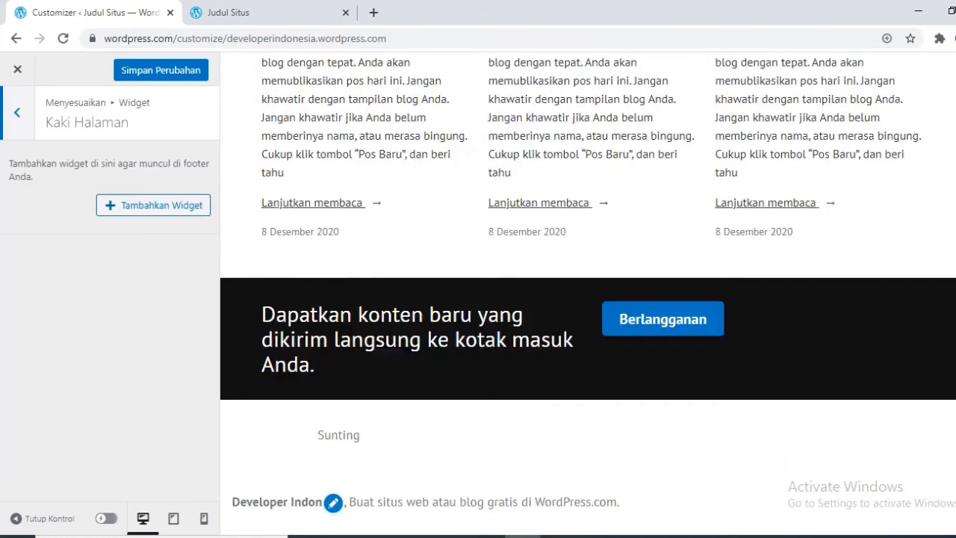
pyautogui.scroll(3, 265, 384)
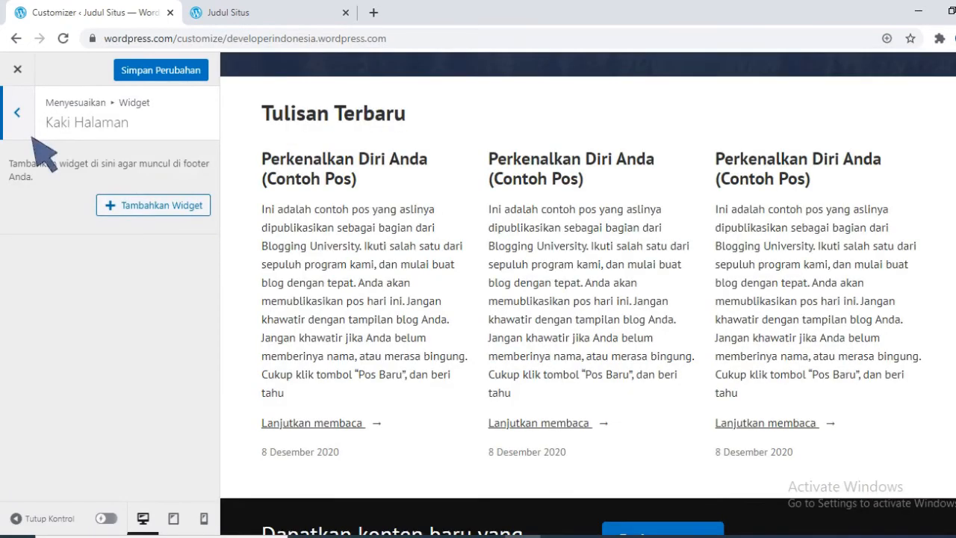
pyautogui.click(30, 134)
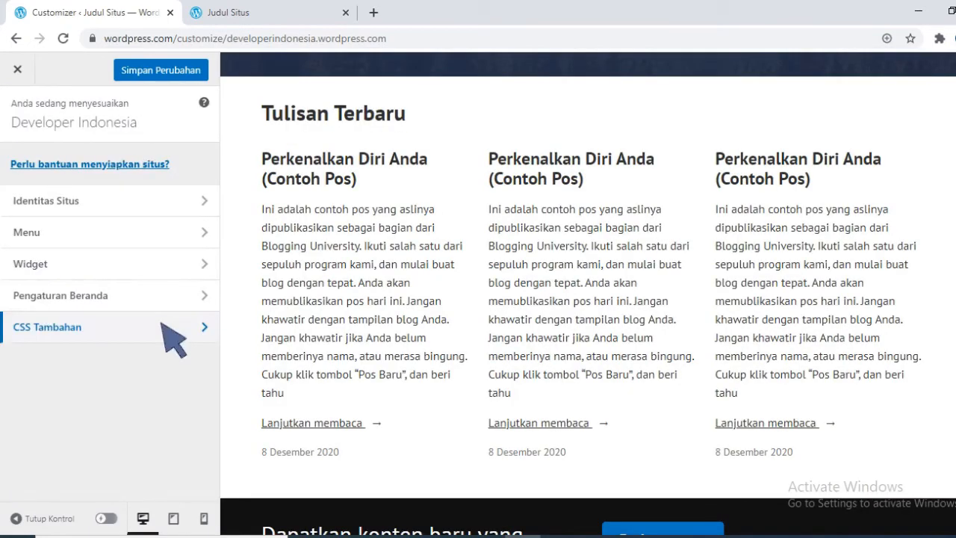
# Examine the homepage display options in Pengaturan Beranda against the homepage preview from banner to footer.
pyautogui.click(212, 304)
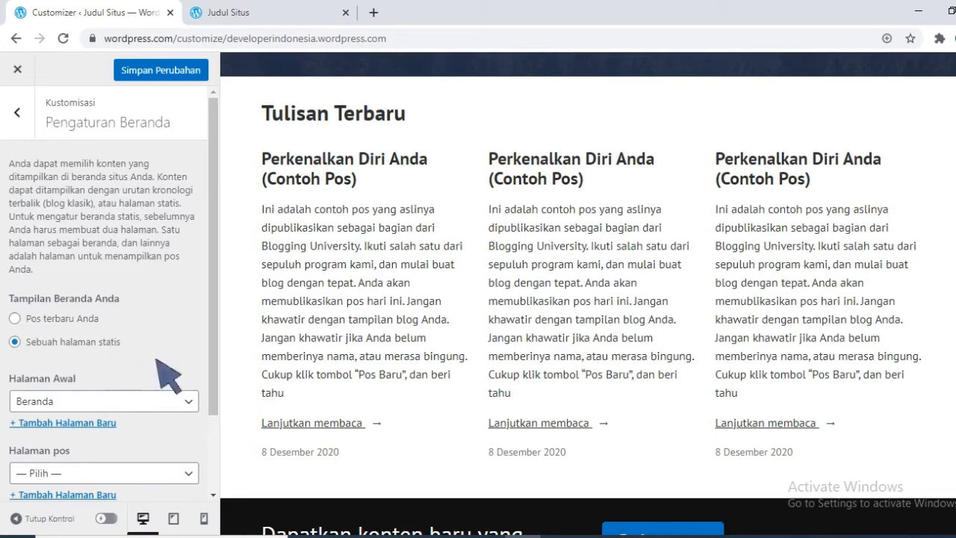
pyautogui.scroll(-2, 118, 396)
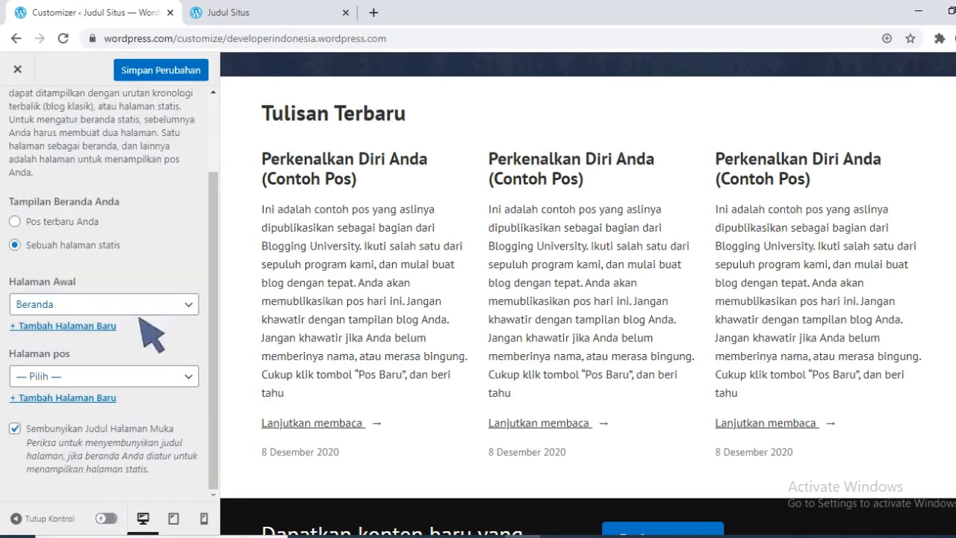
pyautogui.scroll(4, 538, 231)
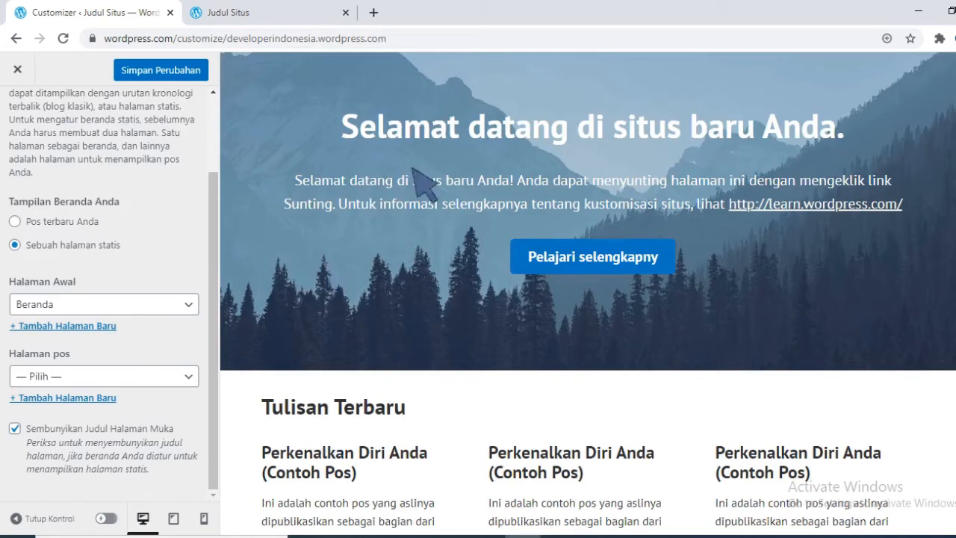
pyautogui.scroll(-5, 594, 272)
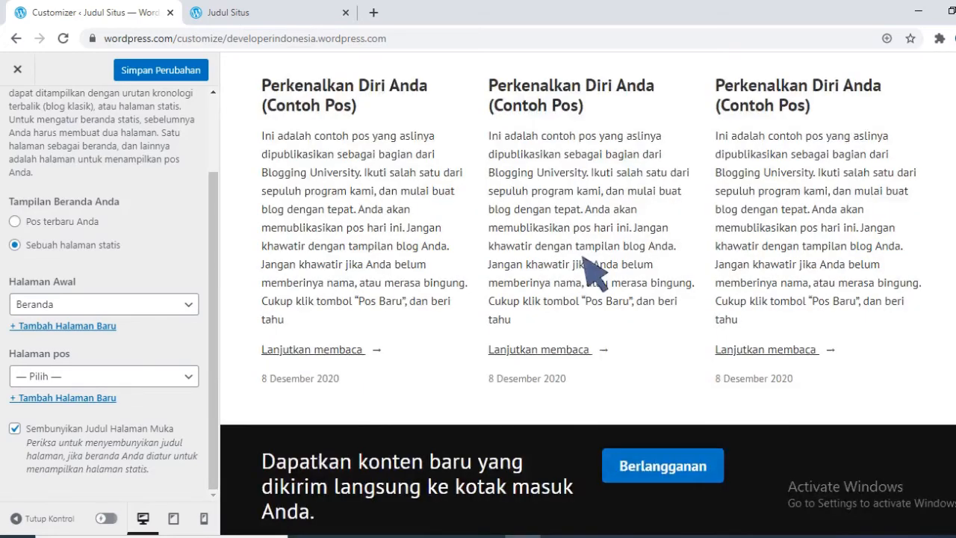
pyautogui.scroll(-1, 583, 256)
pyautogui.scroll(-1, 444, 310)
pyautogui.scroll(2, 97, 187)
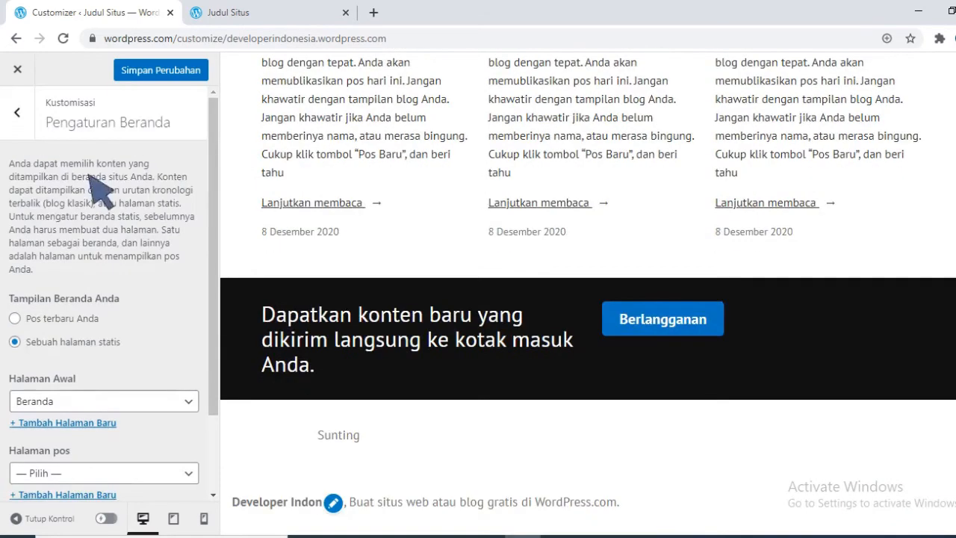
# Save the customizer changes and close the customizer to return to the Tema page.
pyautogui.click(196, 74)
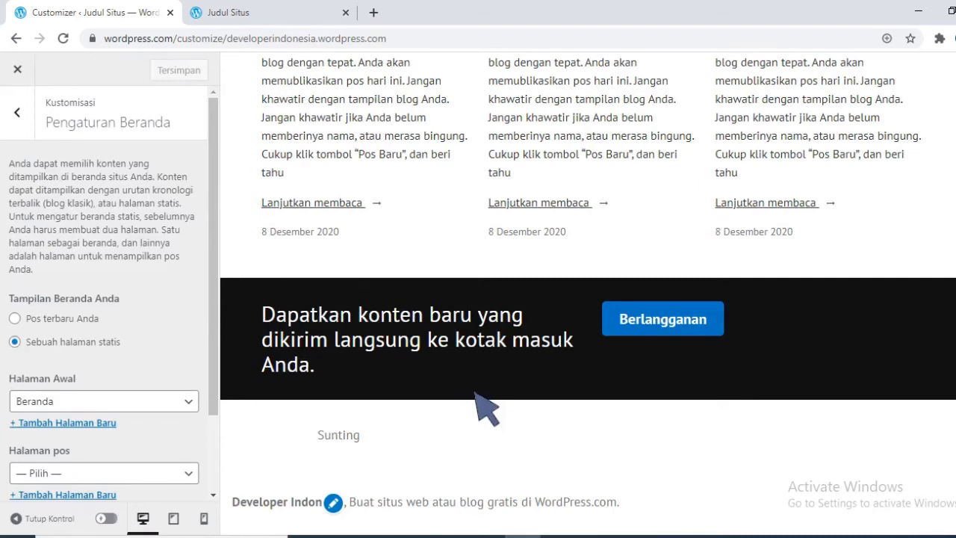
pyautogui.click(17, 113)
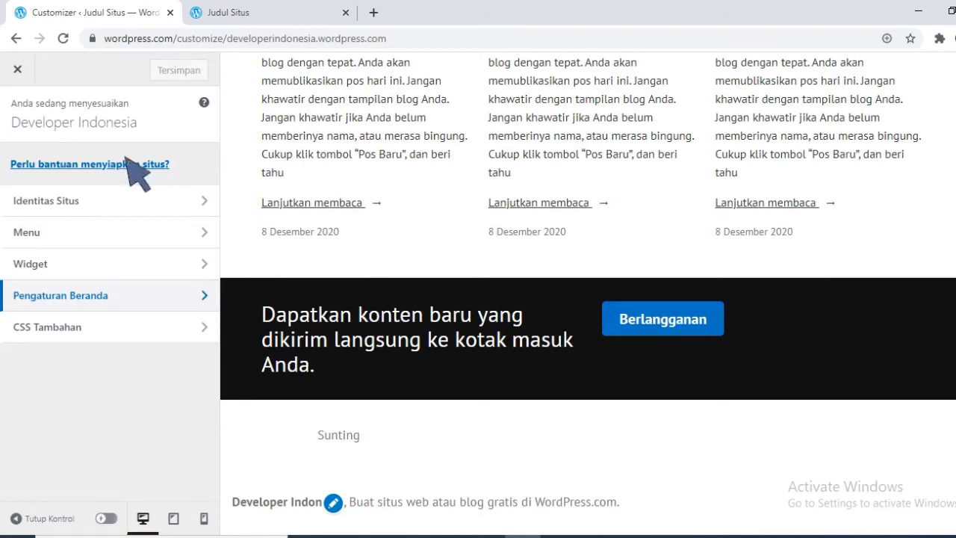
pyautogui.click(32, 69)
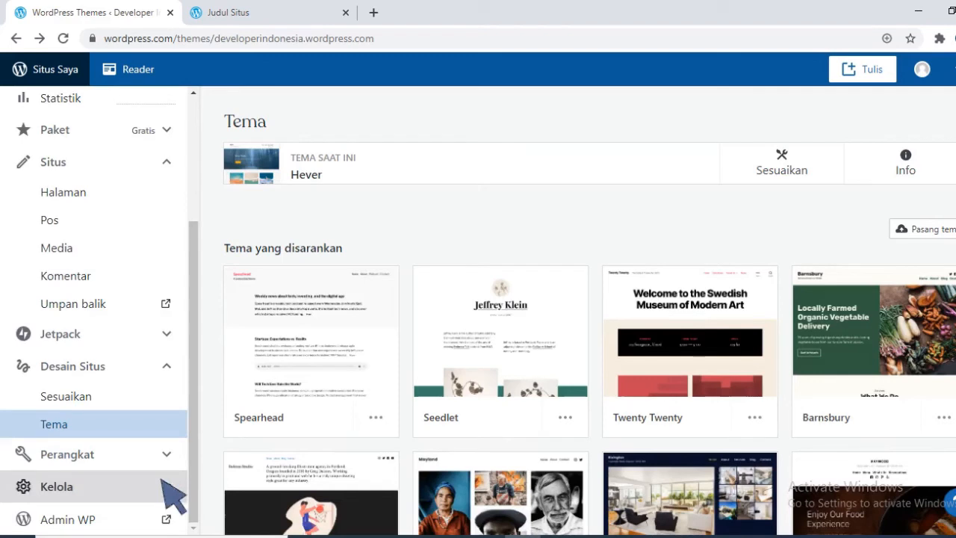
# Open the Plugin page under Perangkat and look through the Unggulan and Populer plugins.
pyautogui.click(142, 454)
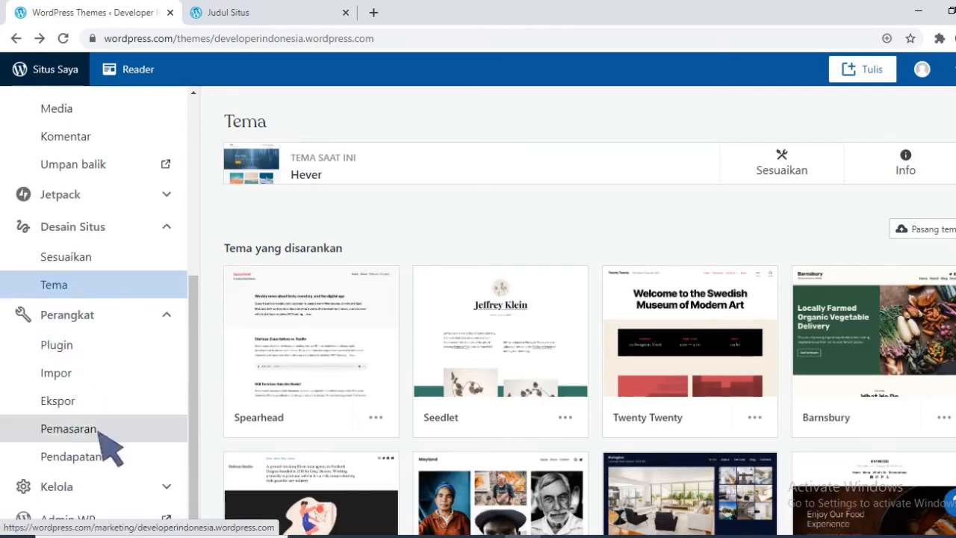
pyautogui.click(107, 355)
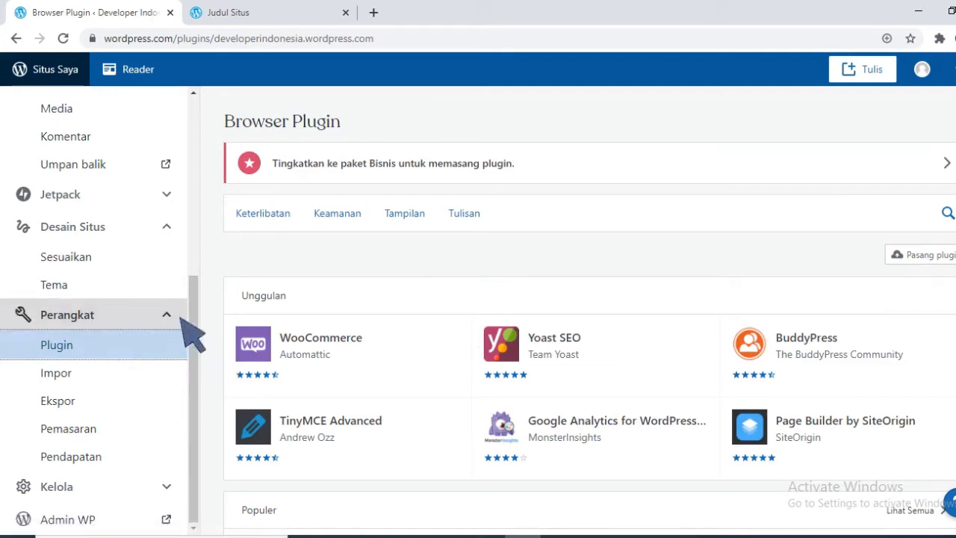
pyautogui.click(182, 316)
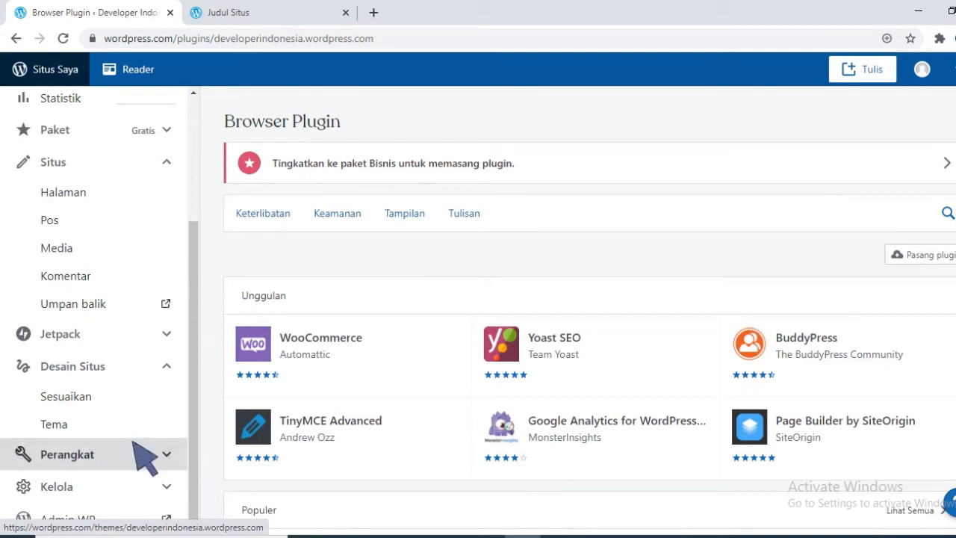
pyautogui.scroll(-2, 153, 419)
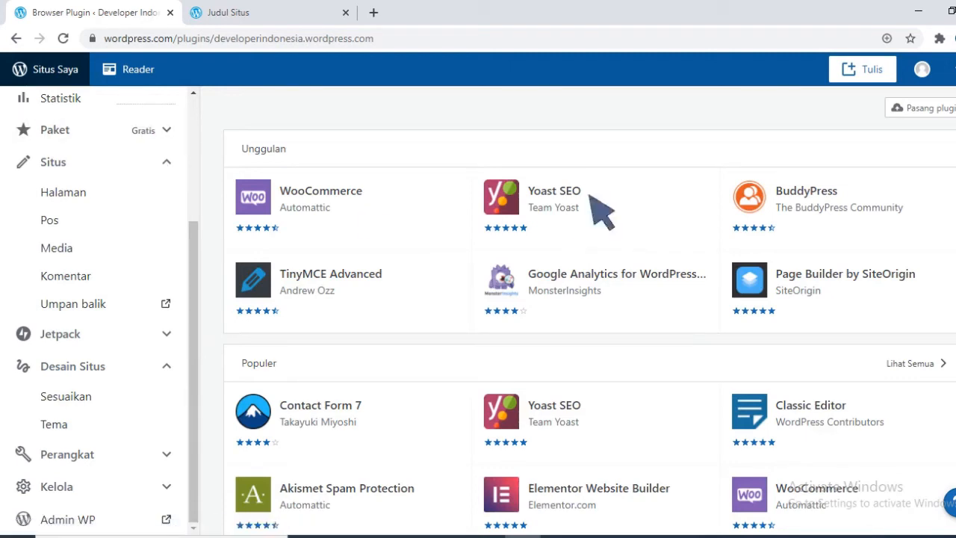
pyautogui.scroll(-1, 590, 195)
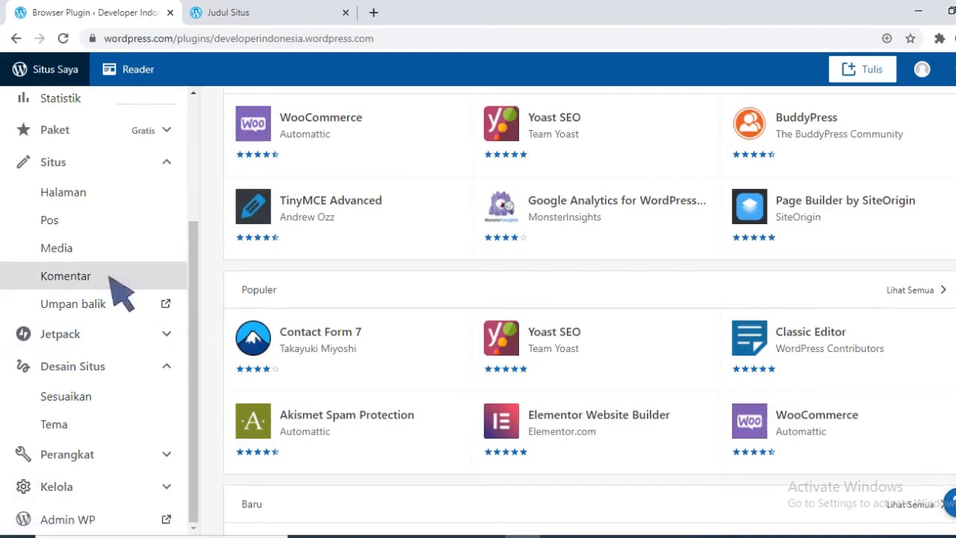
# Open the site's Halaman list, and load the Blog page in the live site's browser tab before returning to the list.
pyautogui.scroll(1, 120, 288)
pyautogui.click(139, 267)
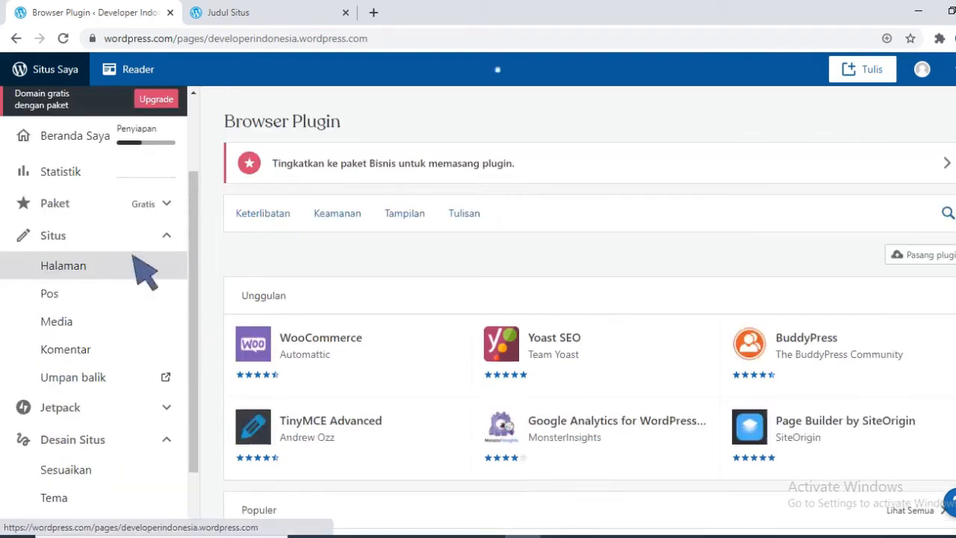
pyautogui.click(256, 14)
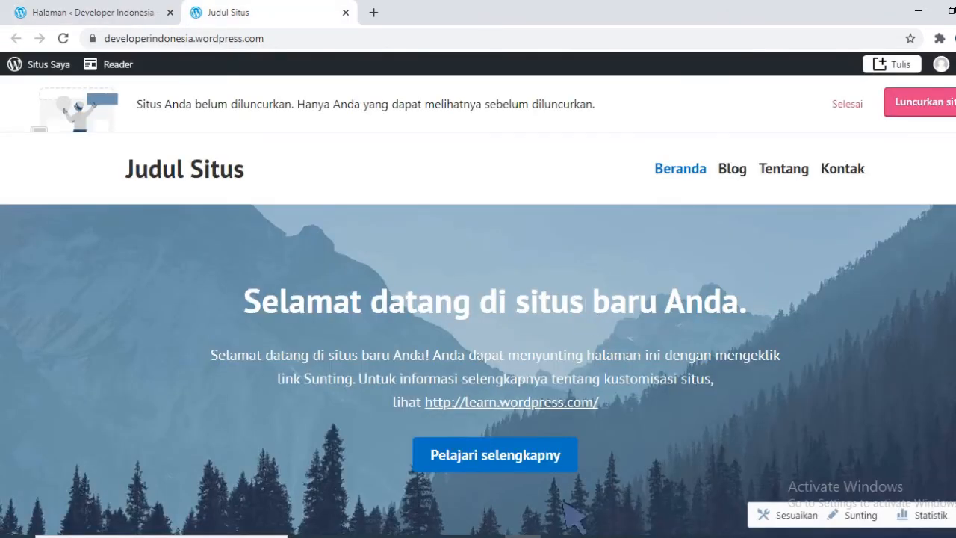
pyautogui.click(777, 176)
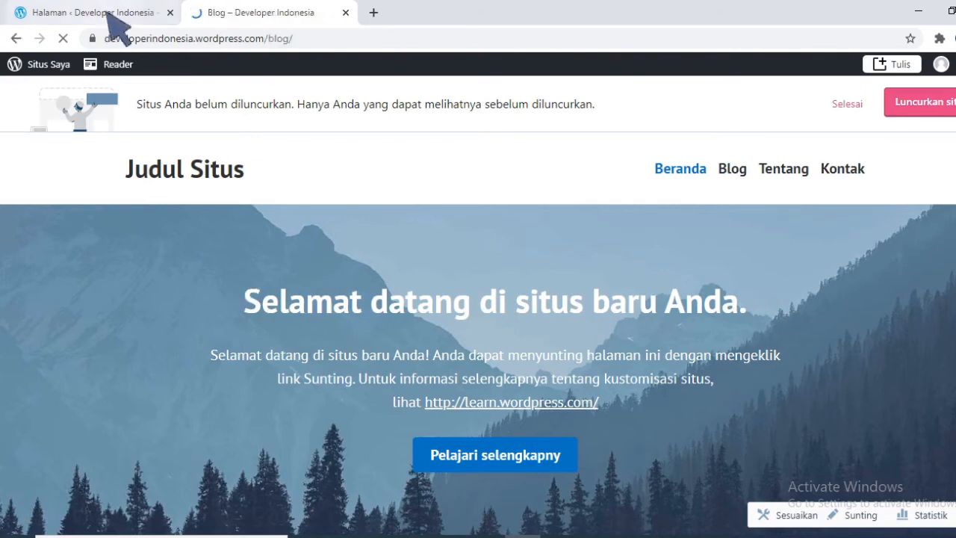
pyautogui.click(106, 12)
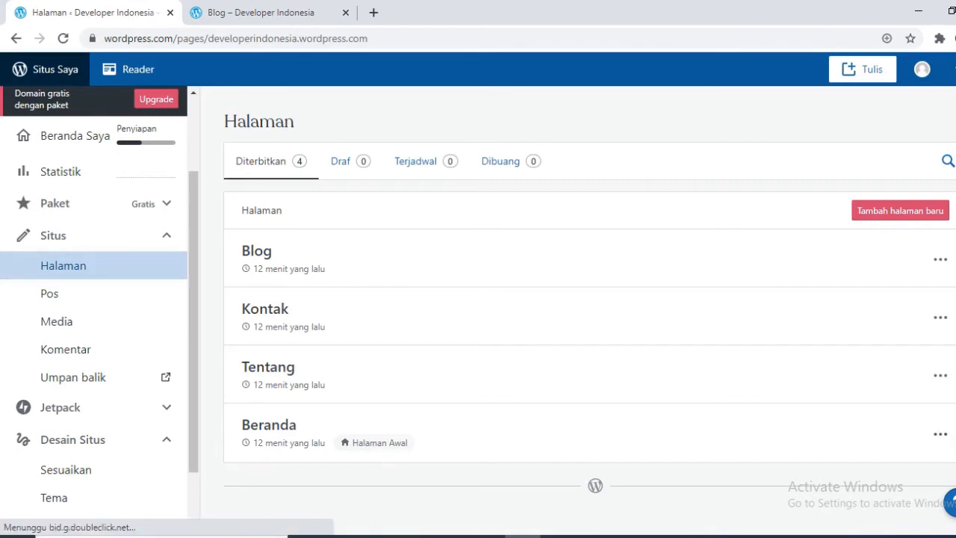
# Open the Beranda page for editing, and switch to the browser tab with the live site's Blog page.
pyautogui.click(940, 434)
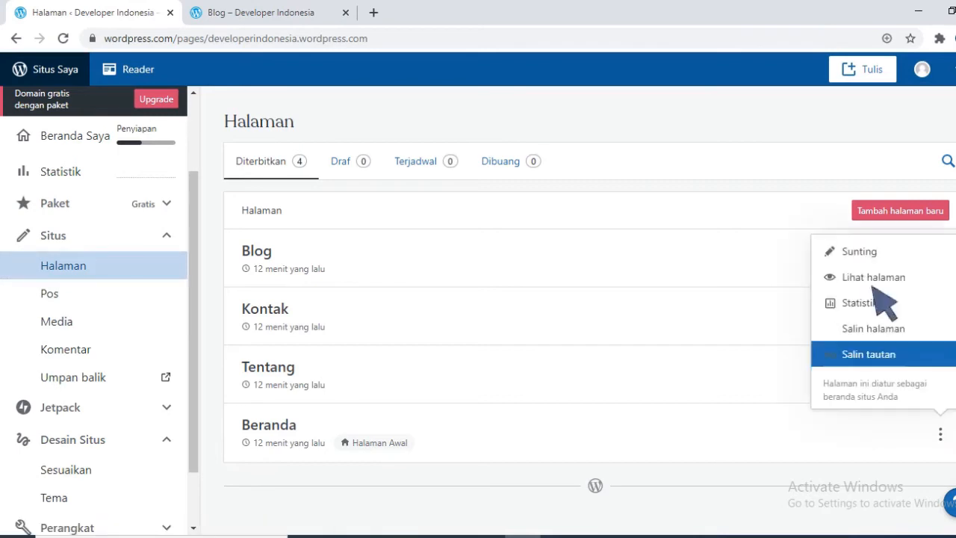
pyautogui.rightClick(855, 257)
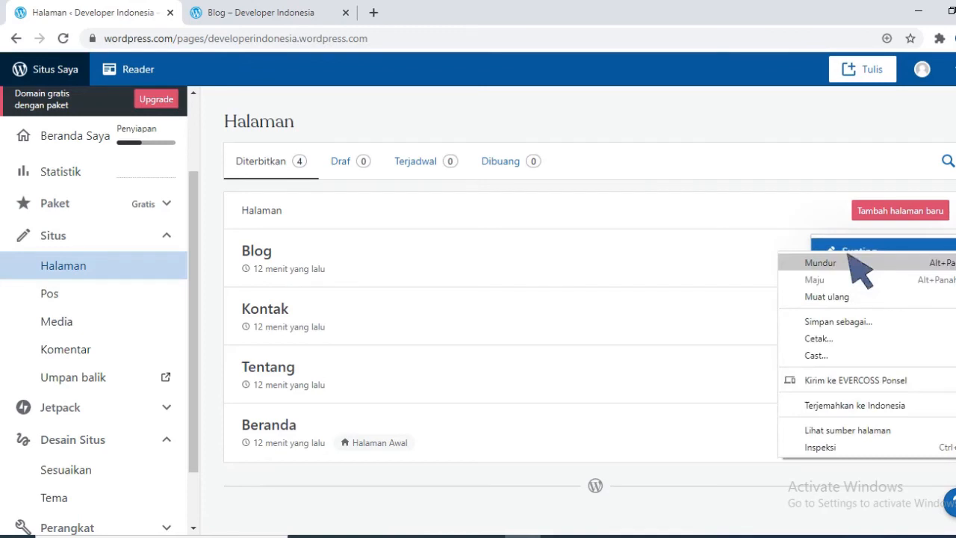
pyautogui.click(851, 259)
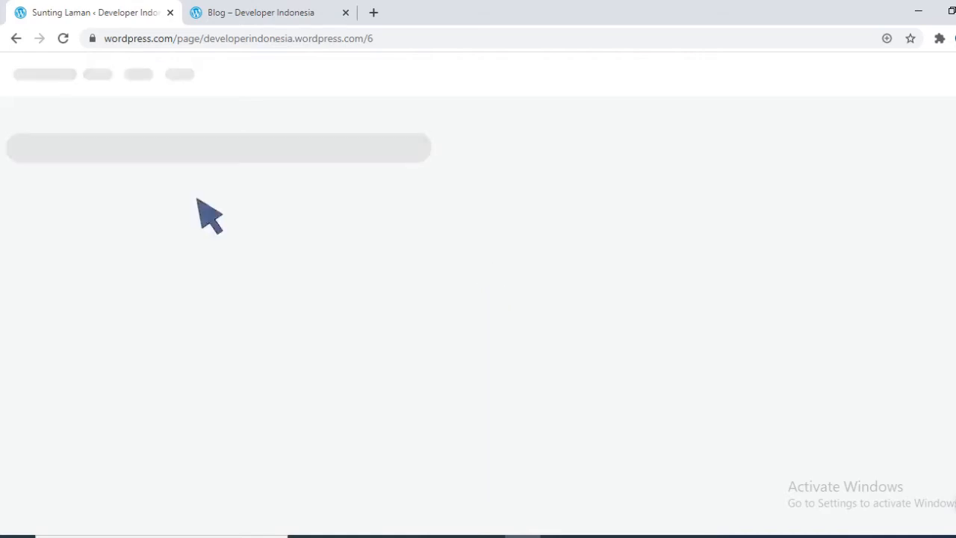
pyautogui.click(286, 18)
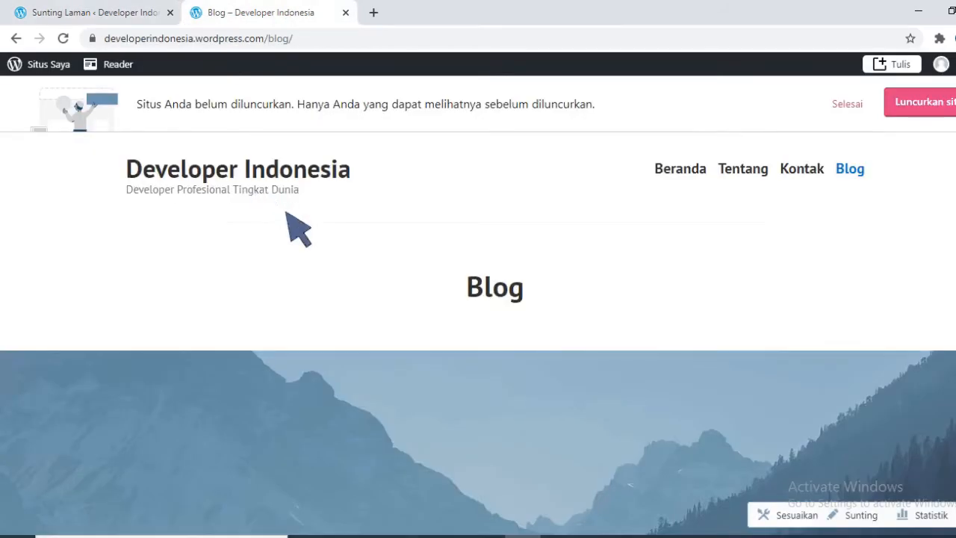
# Look through the live Blog page, from the header image to the sample posts and the Ikuti Blog Saya section.
pyautogui.scroll(-3, 545, 351)
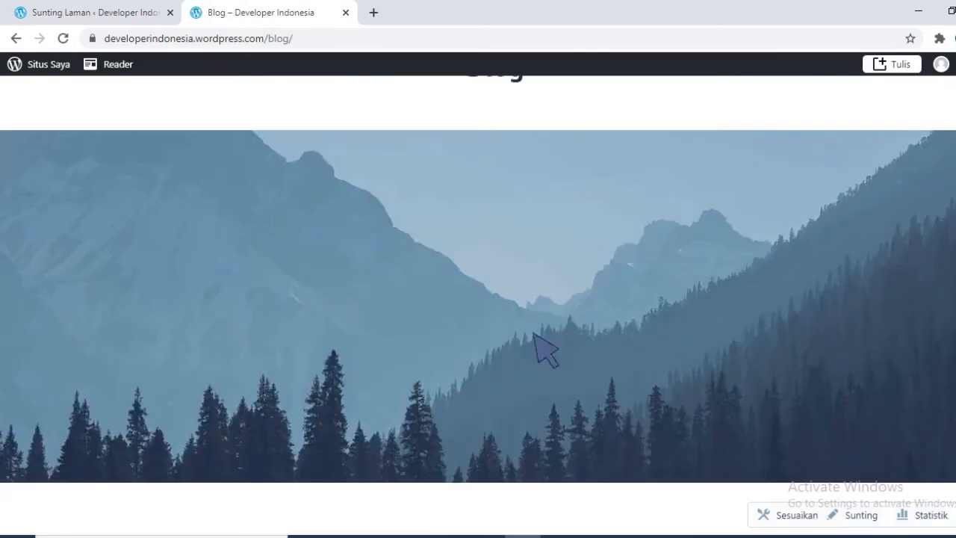
pyautogui.scroll(-5, 545, 351)
pyautogui.scroll(-3, 415, 356)
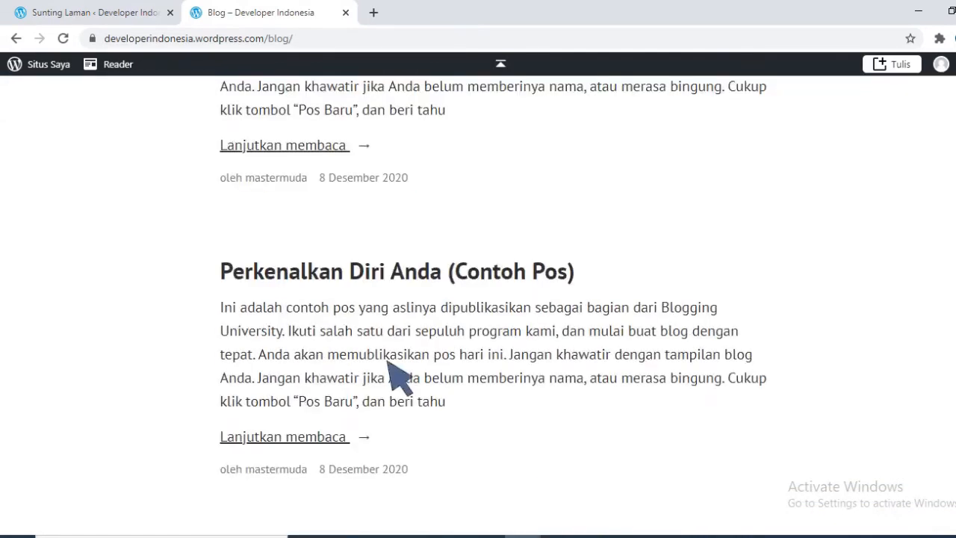
pyautogui.scroll(-1, 394, 337)
pyautogui.scroll(-3, 398, 316)
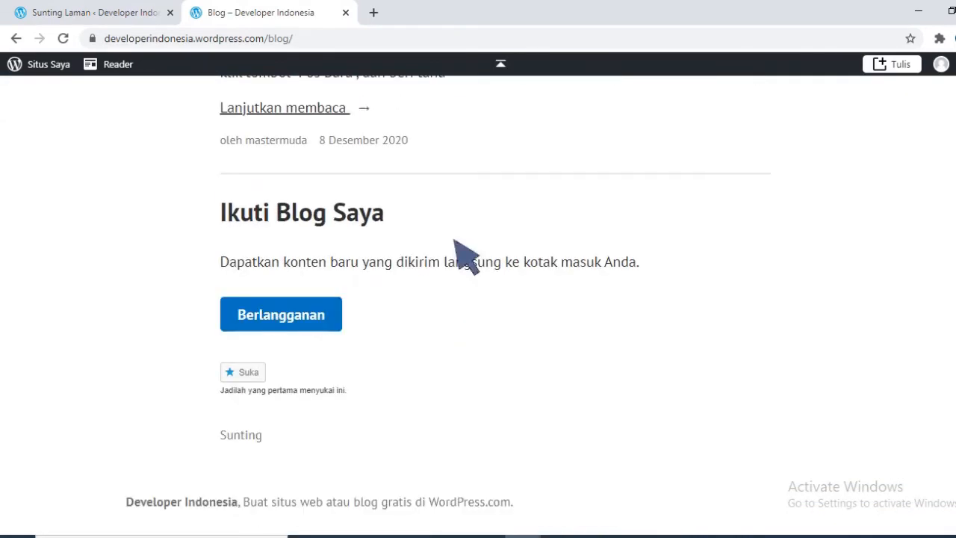
pyautogui.scroll(4, 448, 254)
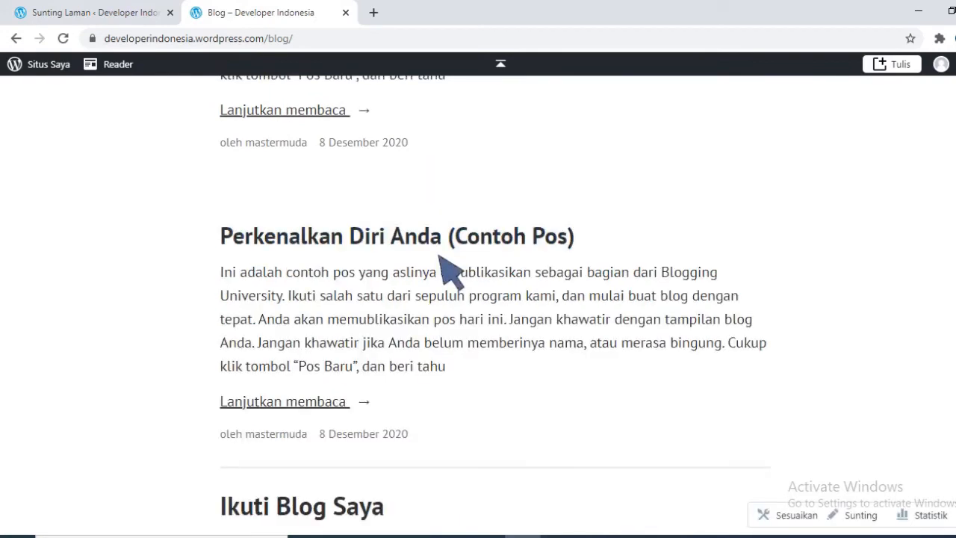
pyautogui.scroll(-4, 373, 377)
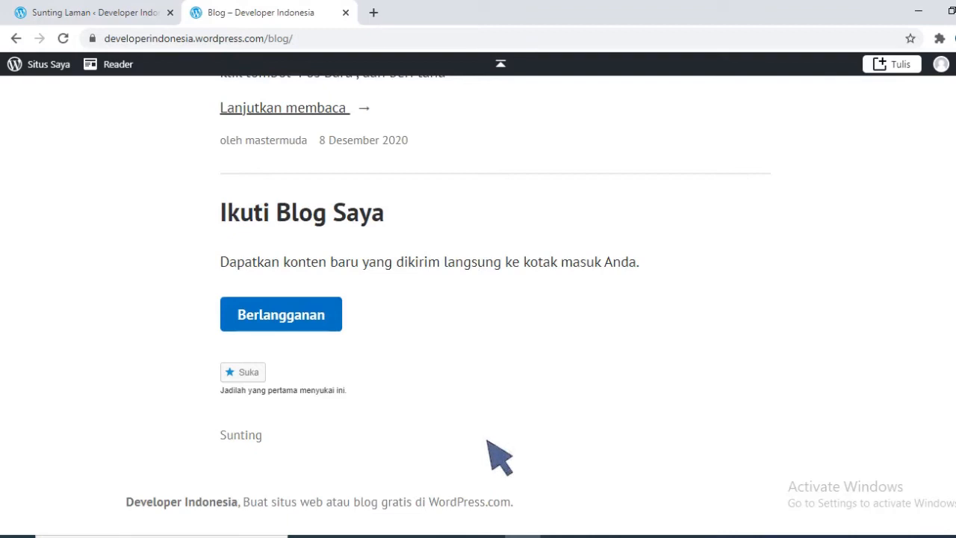
pyautogui.scroll(-2, 784, 460)
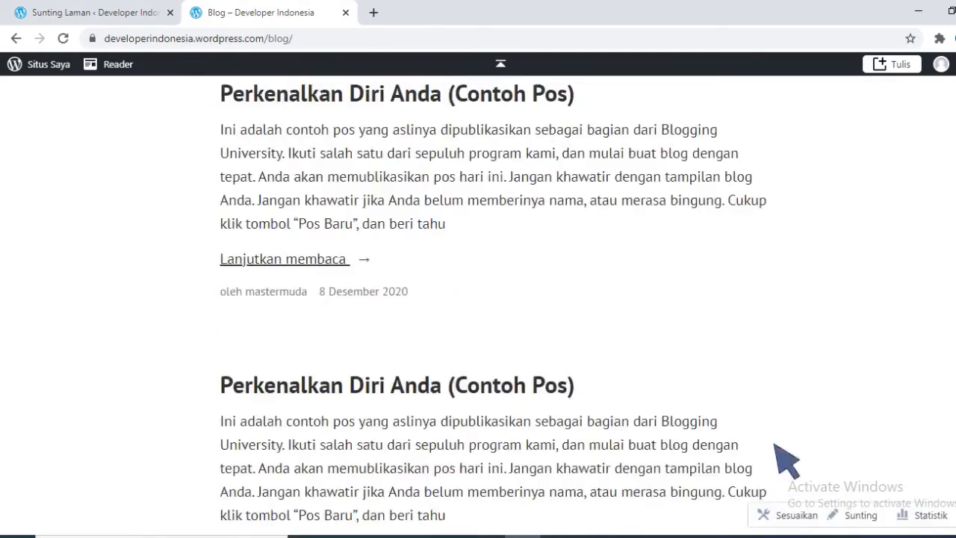
pyautogui.scroll(15, 314, 245)
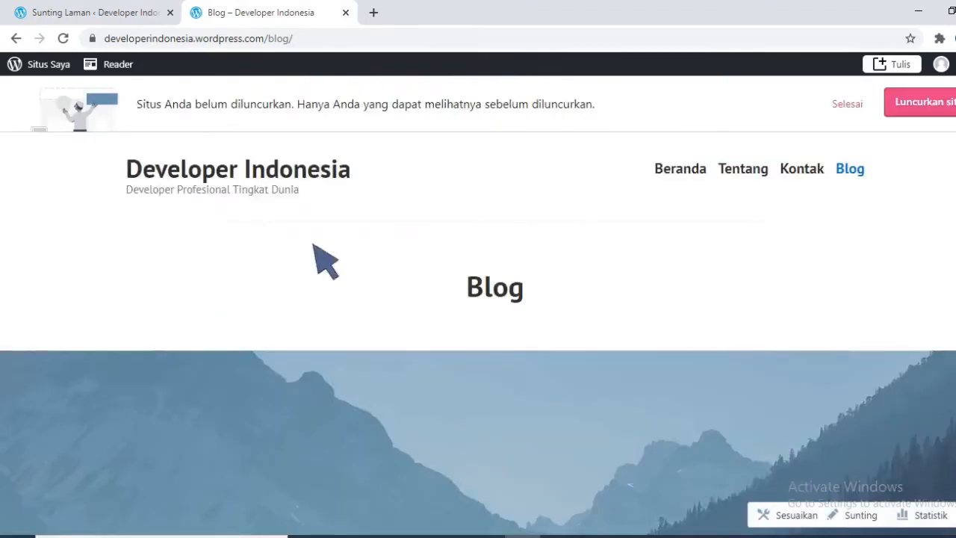
# Return to the browser tab with the Beranda editor and go through the welcome guide to its end.
pyautogui.click(112, 13)
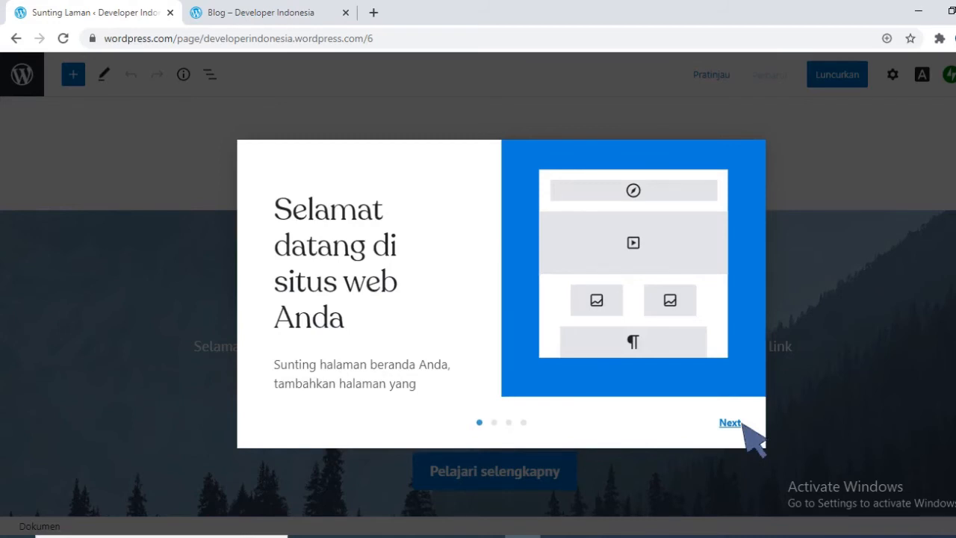
pyautogui.click(730, 423)
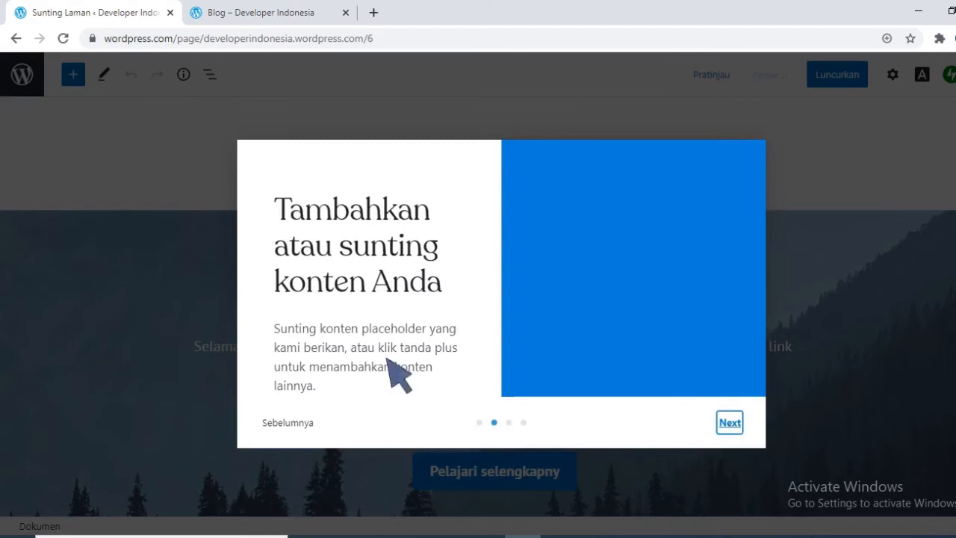
pyautogui.click(730, 422)
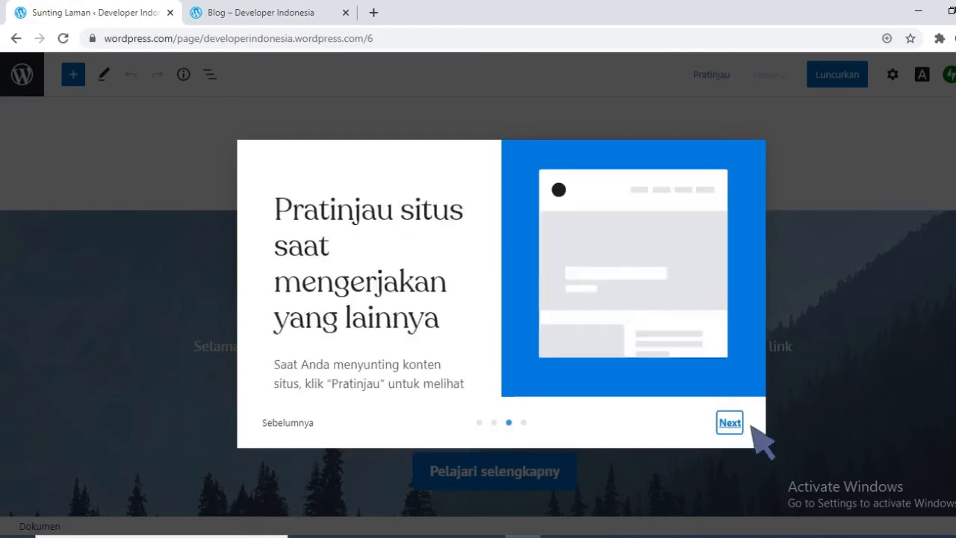
pyautogui.click(729, 422)
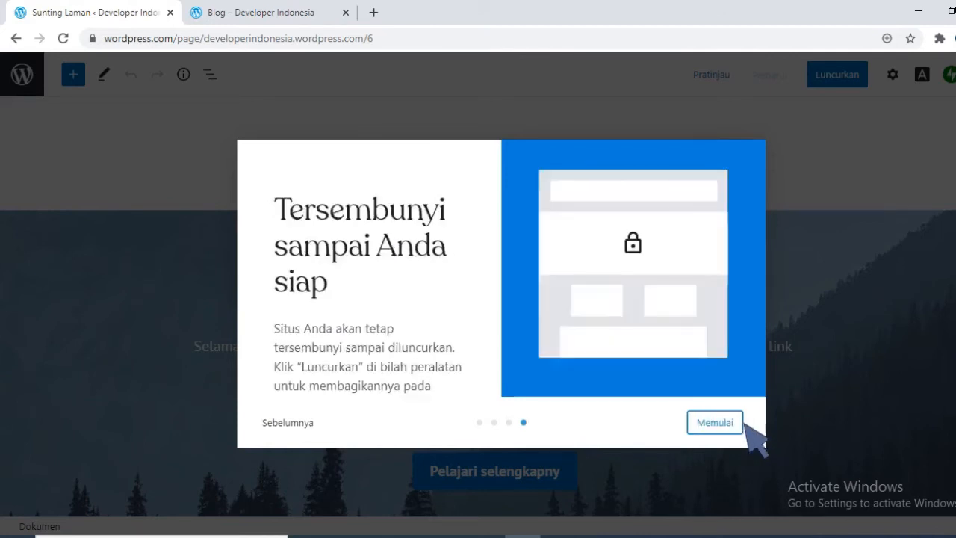
pyautogui.click(743, 423)
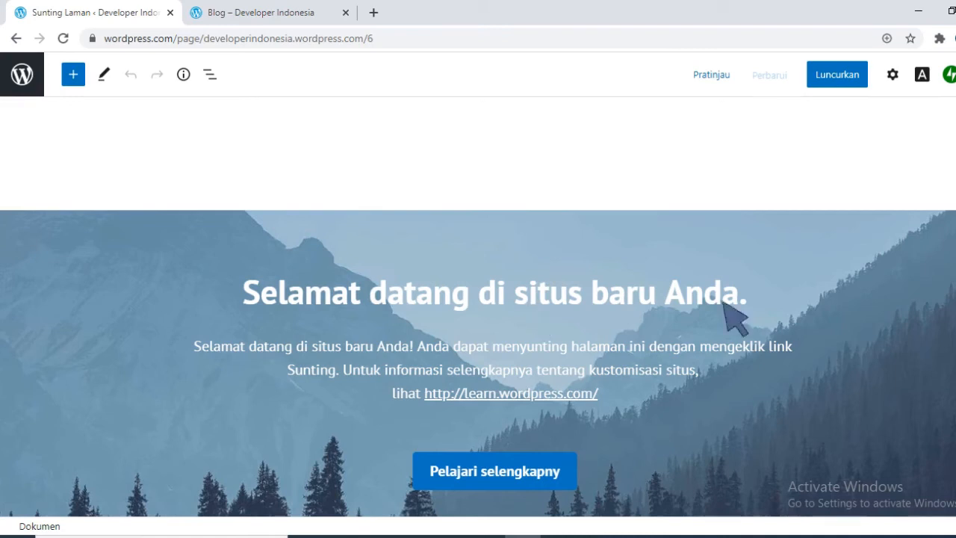
# With the cover heading selected, enable Mode spotlight and Toolbar bagian atas in the editor's view options, keeping the visual editor.
pyautogui.click(513, 299)
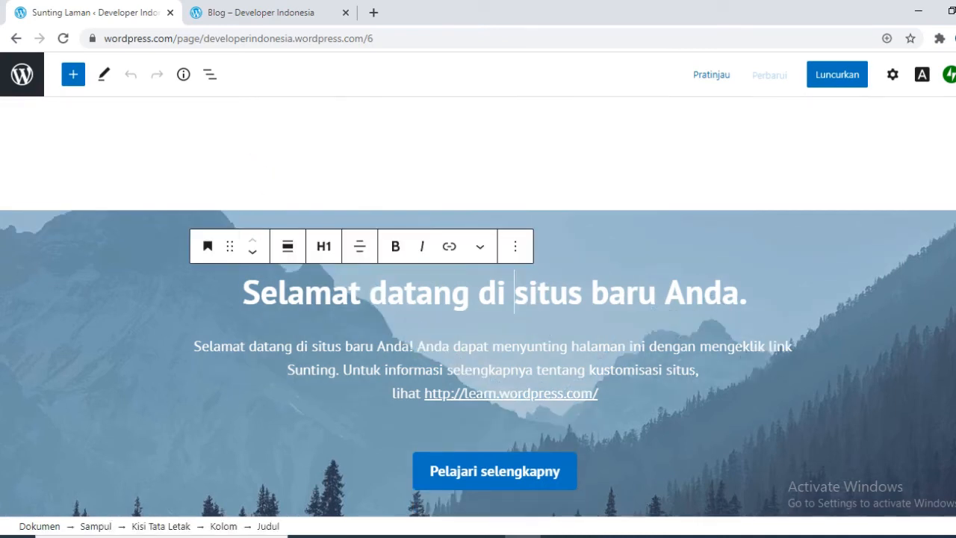
pyautogui.click(954, 74)
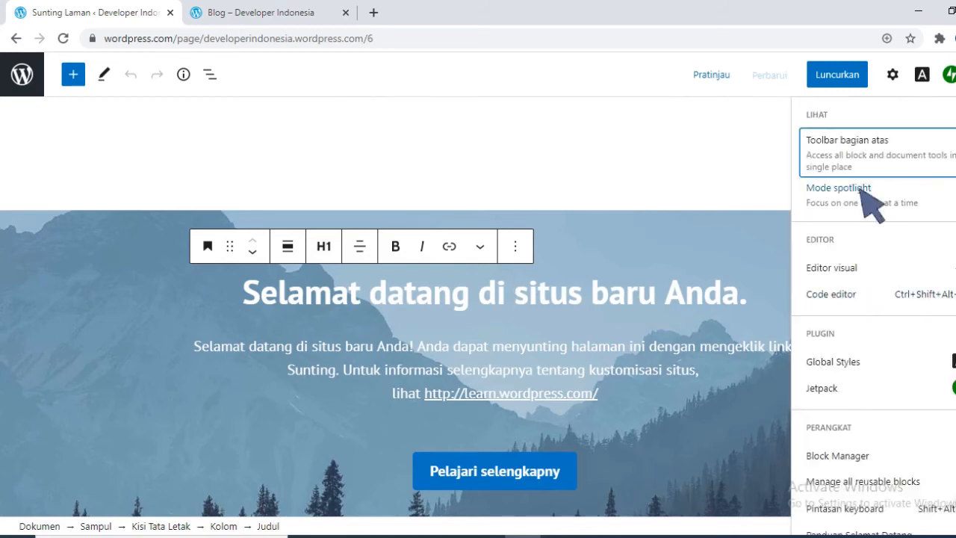
pyautogui.scroll(-1, 892, 448)
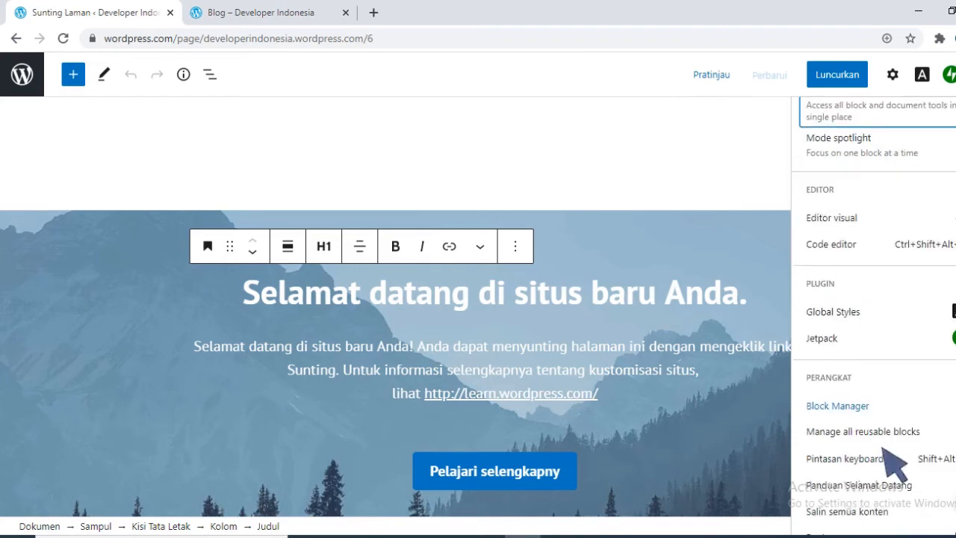
pyautogui.scroll(-1, 903, 466)
pyautogui.scroll(2, 889, 388)
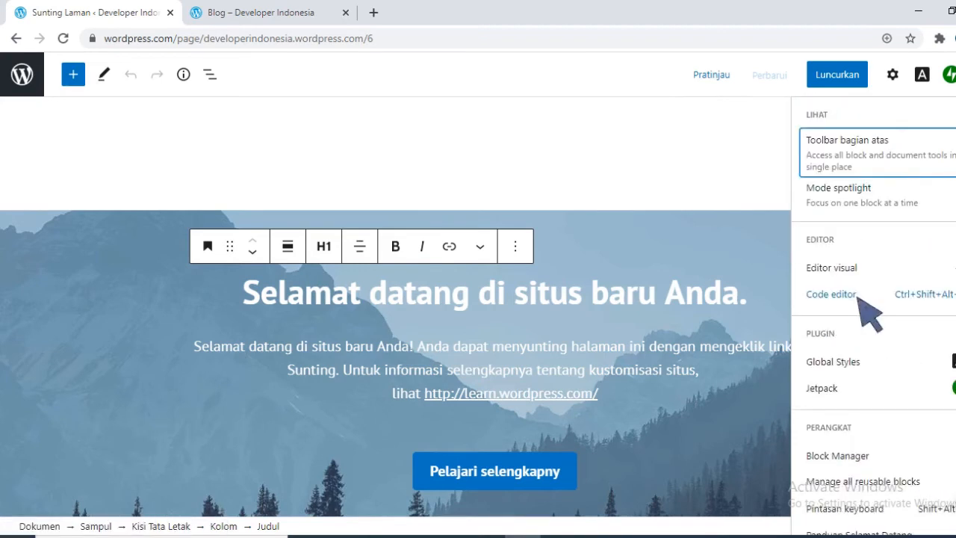
pyautogui.click(936, 191)
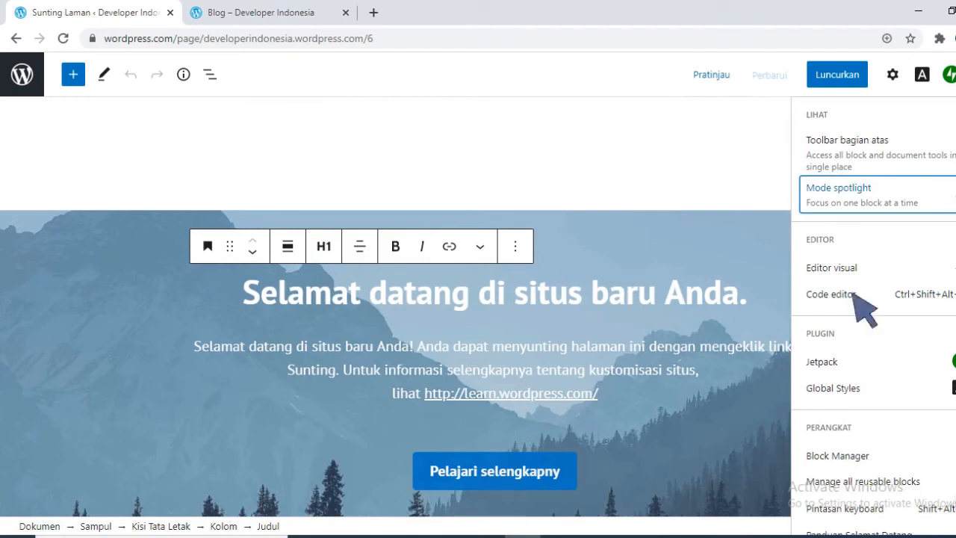
pyautogui.click(889, 268)
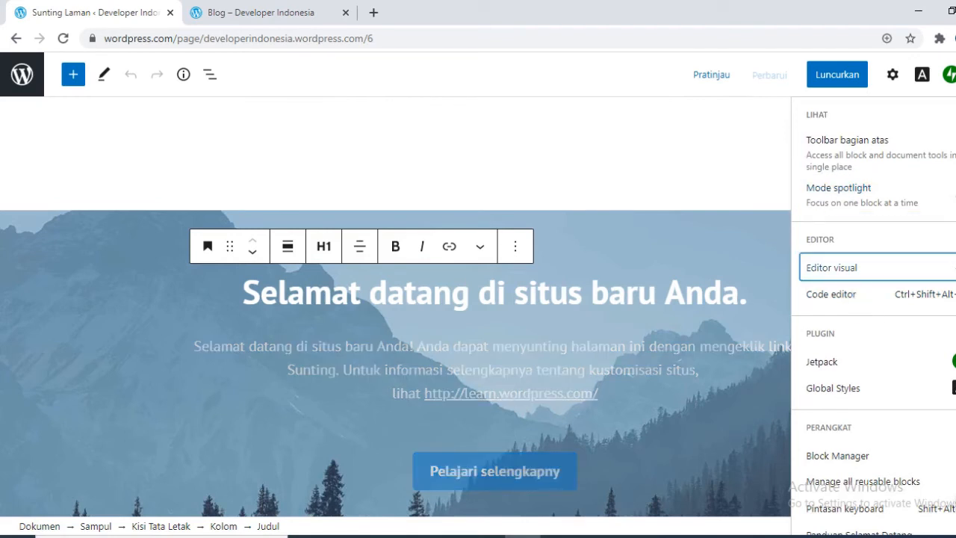
pyautogui.click(954, 160)
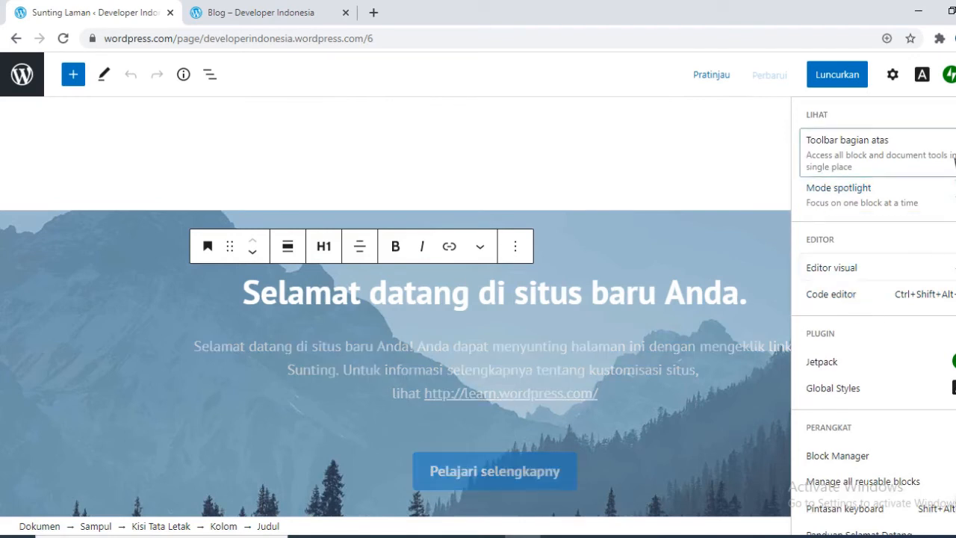
pyautogui.click(953, 160)
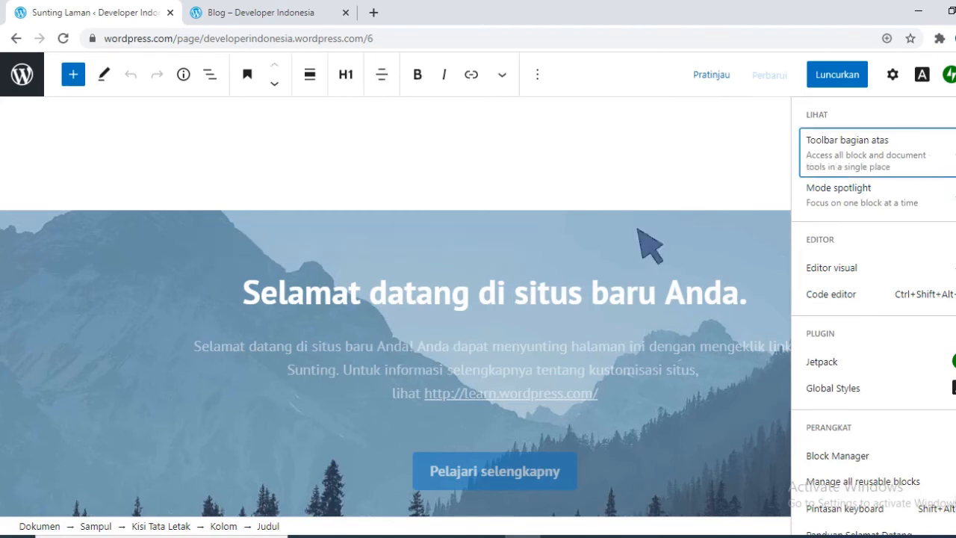
pyautogui.click(644, 174)
pyautogui.click(784, 310)
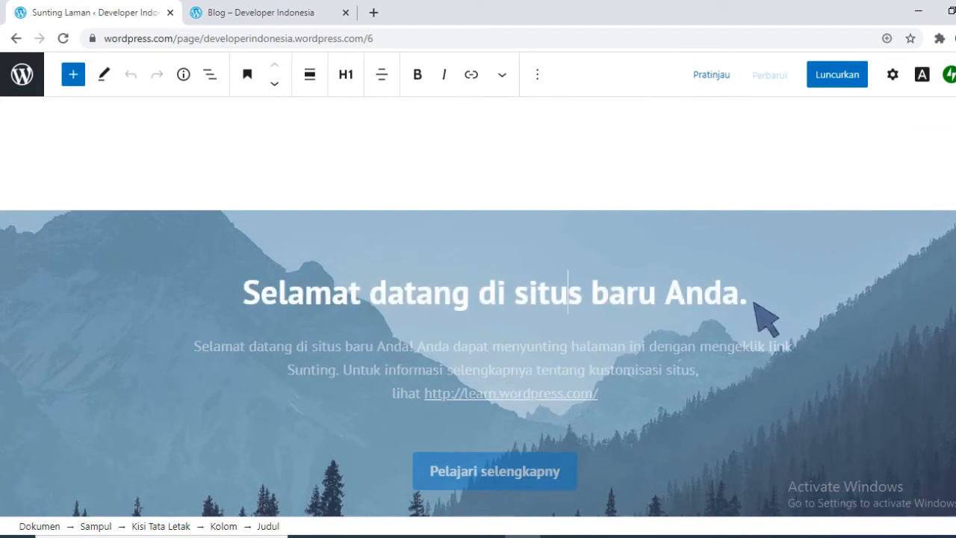
# Replace "baru Anda" in the cover heading so it reads "Selamat datang di situs Developer Indonesia.".
pyautogui.click(519, 294)
pyautogui.moveTo(530, 296); pyautogui.dragTo(732, 302)
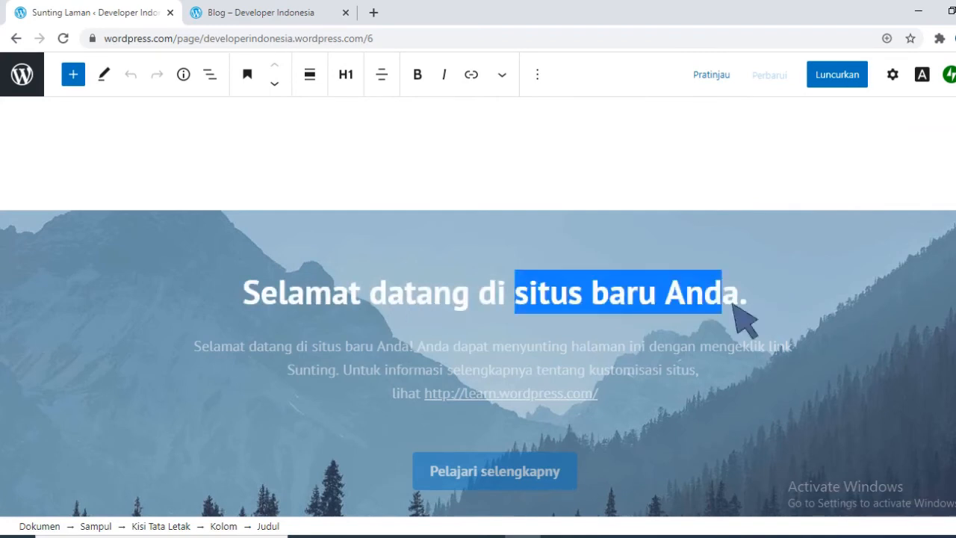
pyautogui.click(706, 312)
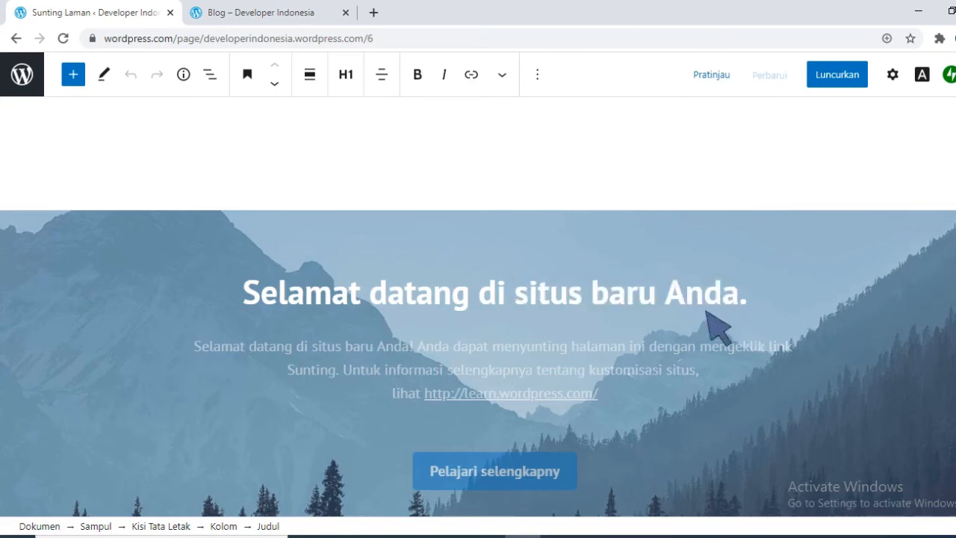
pyautogui.moveTo(706, 312); pyautogui.dragTo(614, 306)
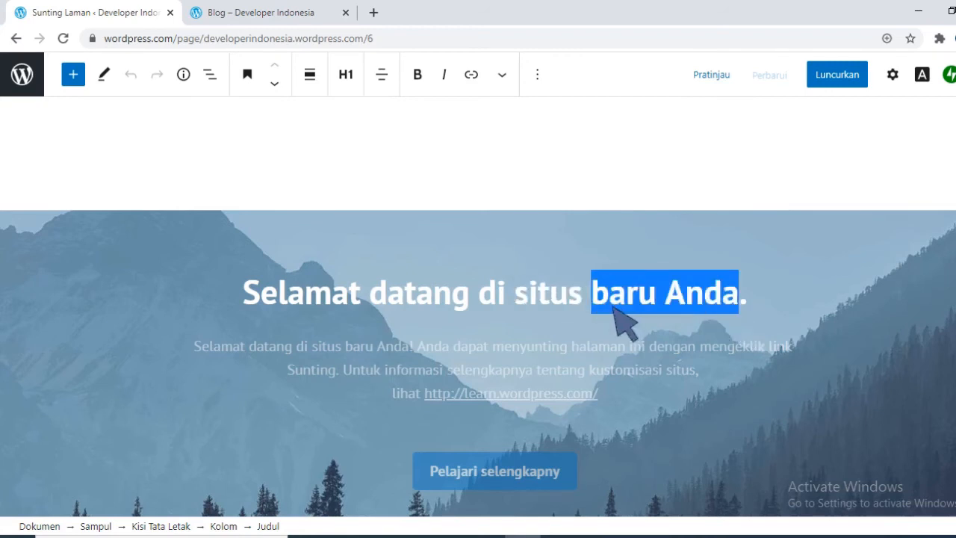
pyautogui.write('Developer Indo')
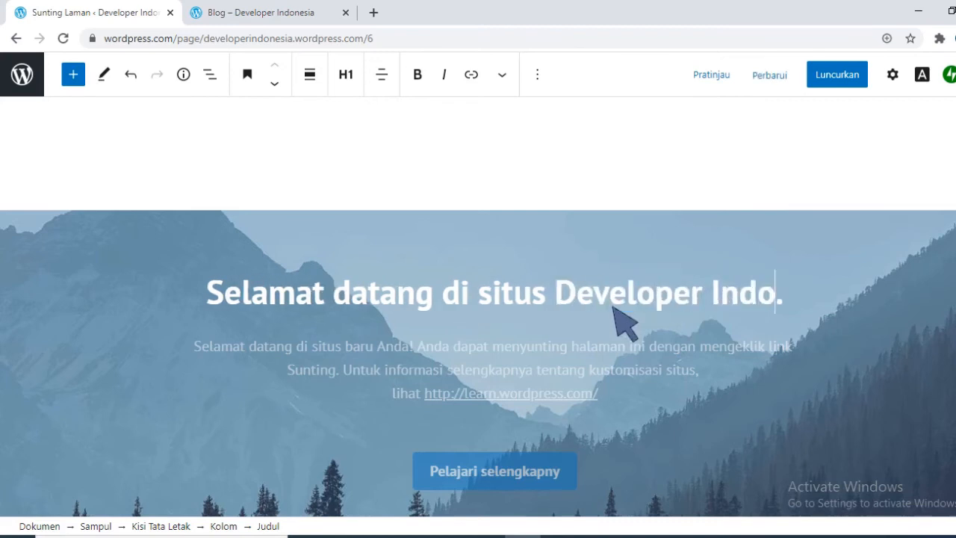
pyautogui.write('nesia')
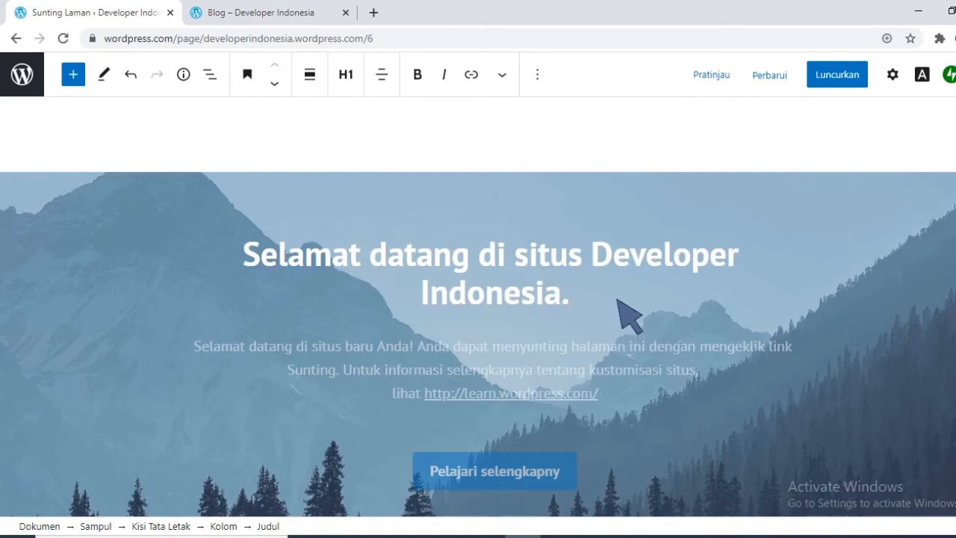
# Replace "baru Anda" with "Developer Indonesia" in the first sentence of the paragraph below the cover heading.
pyautogui.scroll(-1, 298, 298)
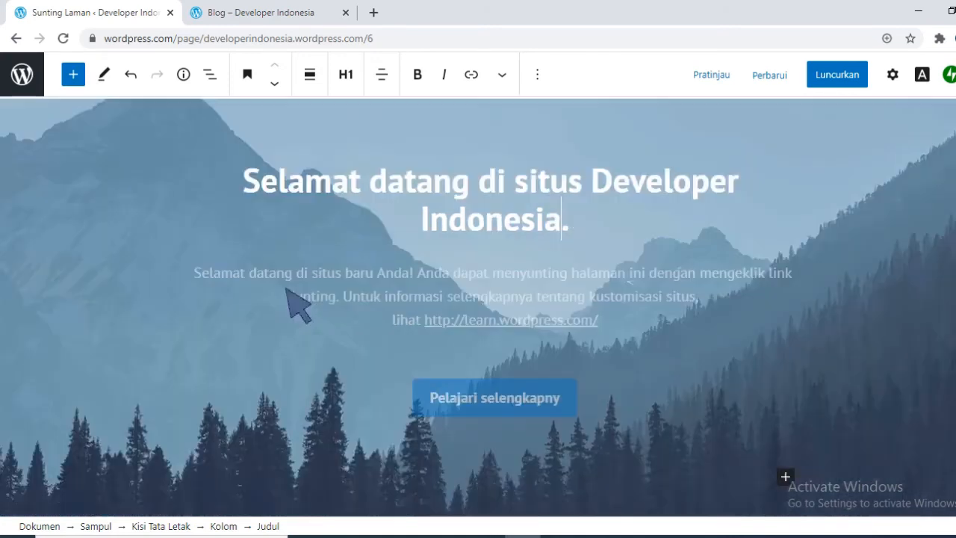
pyautogui.click(357, 288)
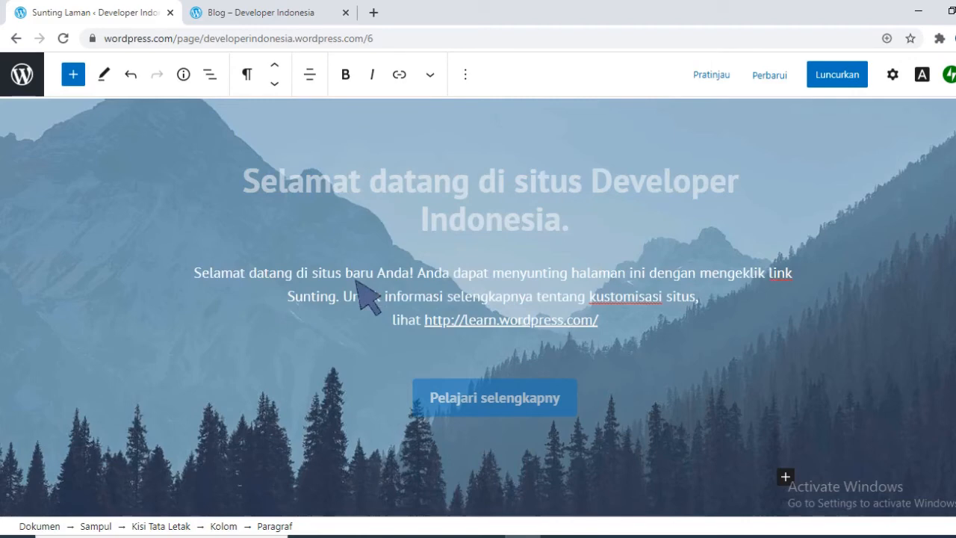
pyautogui.moveTo(359, 284); pyautogui.dragTo(423, 282)
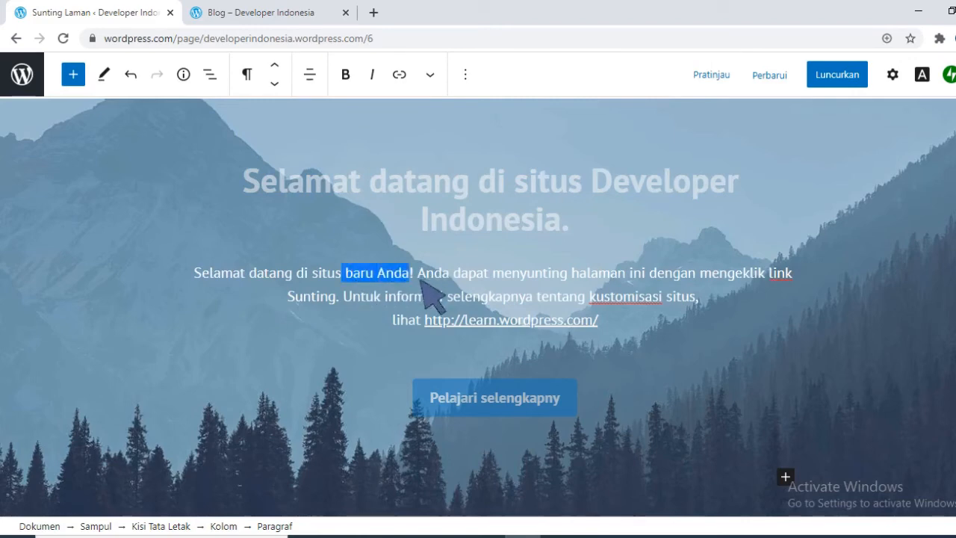
pyautogui.write('Developer')
pyautogui.scroll(-1, 432, 296)
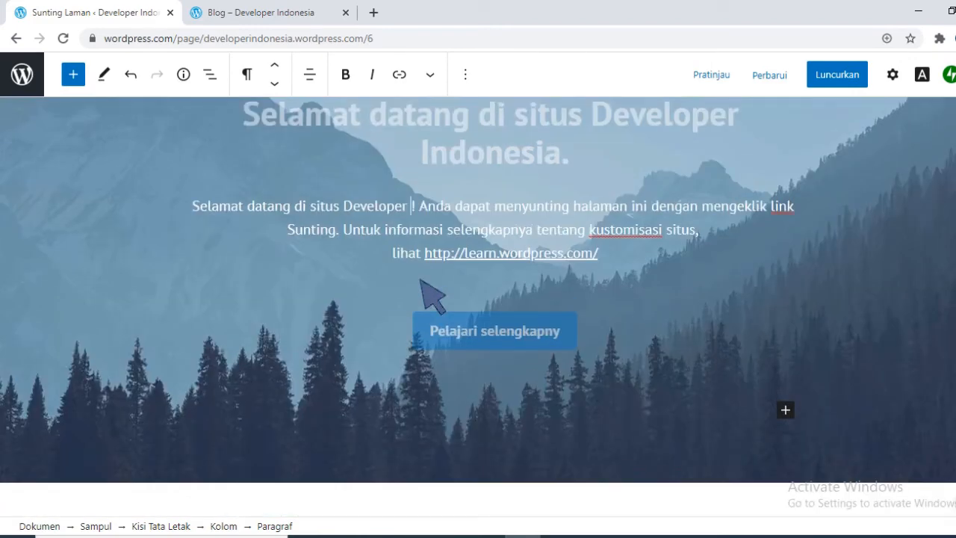
pyautogui.write('Indonesia')
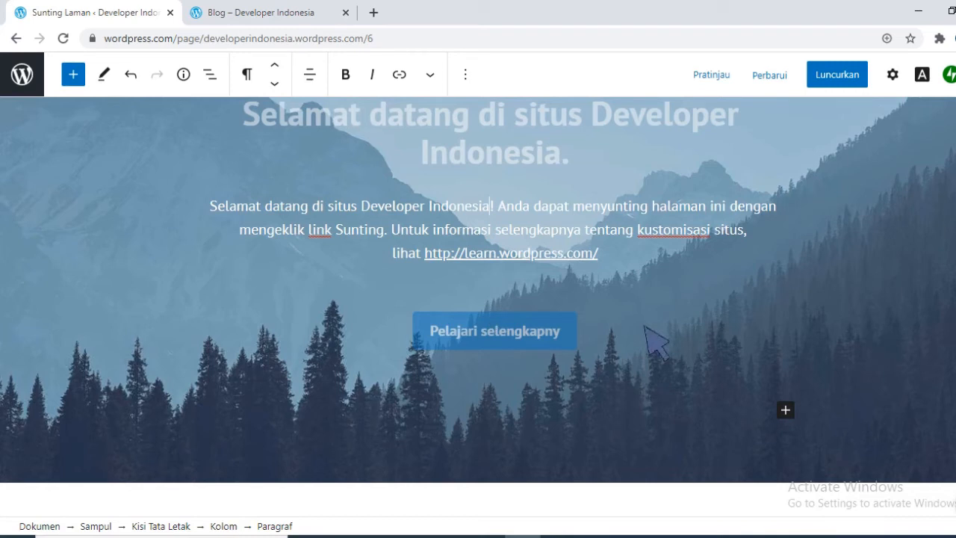
# Replace the link of the "Pelajari selengkapny" button with developerindonesia.wordpress.com, copied from the page address.
pyautogui.click(521, 329)
pyautogui.click(522, 328)
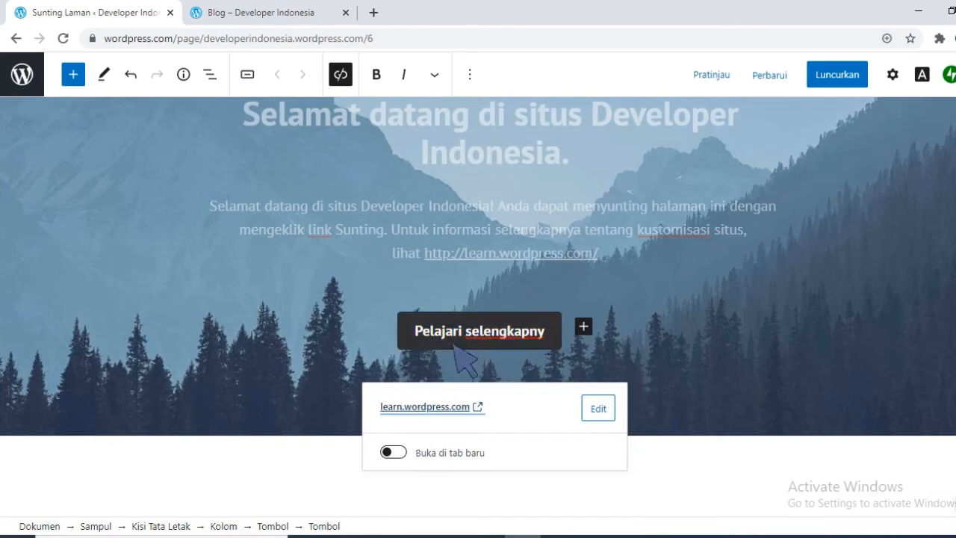
pyautogui.click(609, 410)
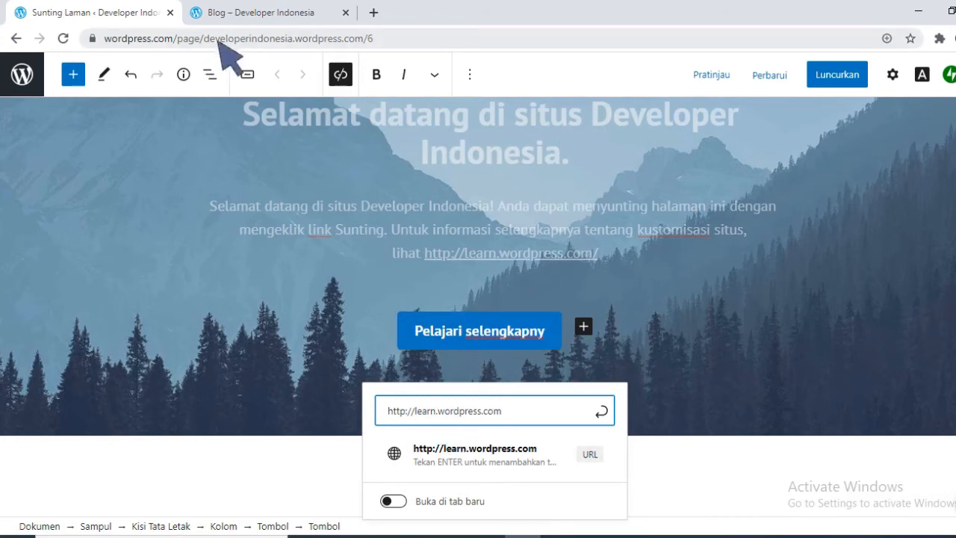
pyautogui.moveTo(237, 38); pyautogui.dragTo(397, 39)
pyautogui.hotkey('ctrl', 'c')
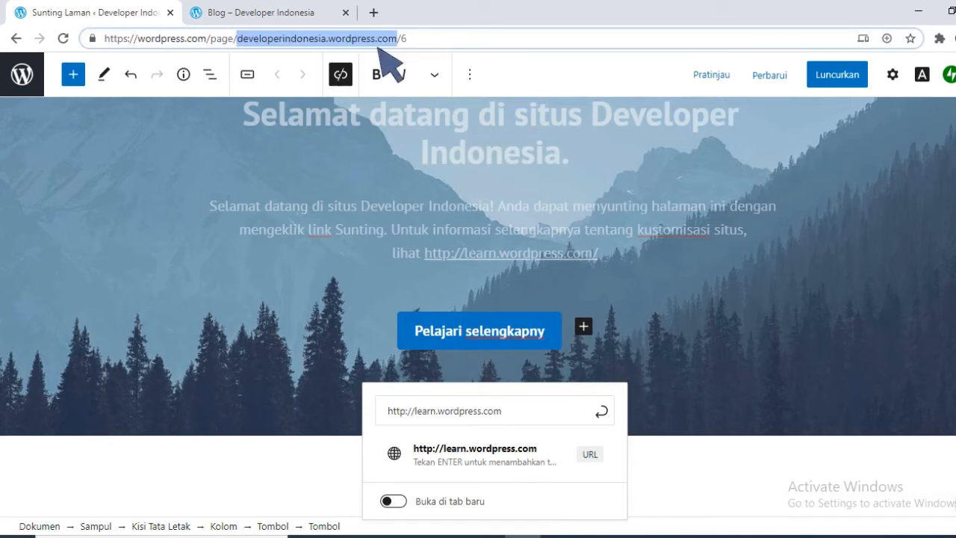
pyautogui.click(541, 409)
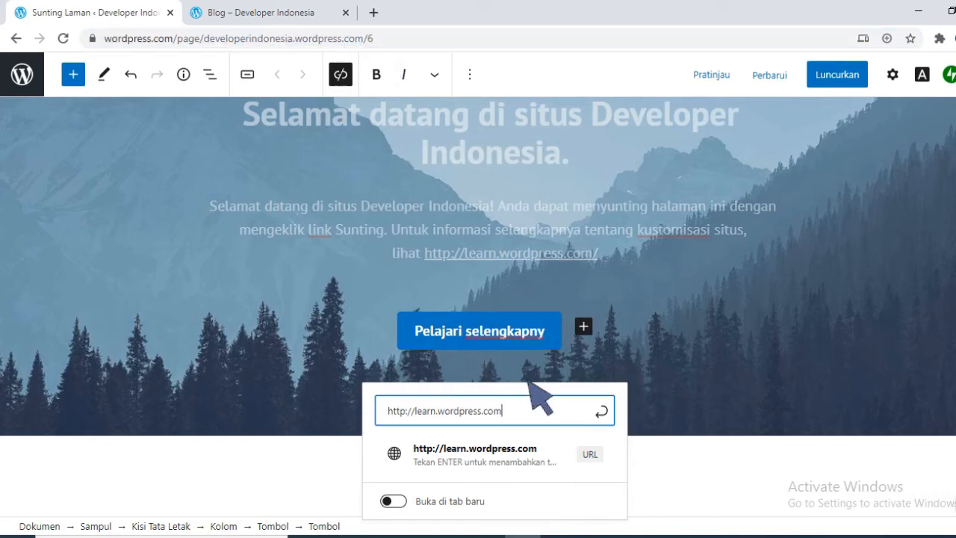
pyautogui.tripleClick(528, 401)
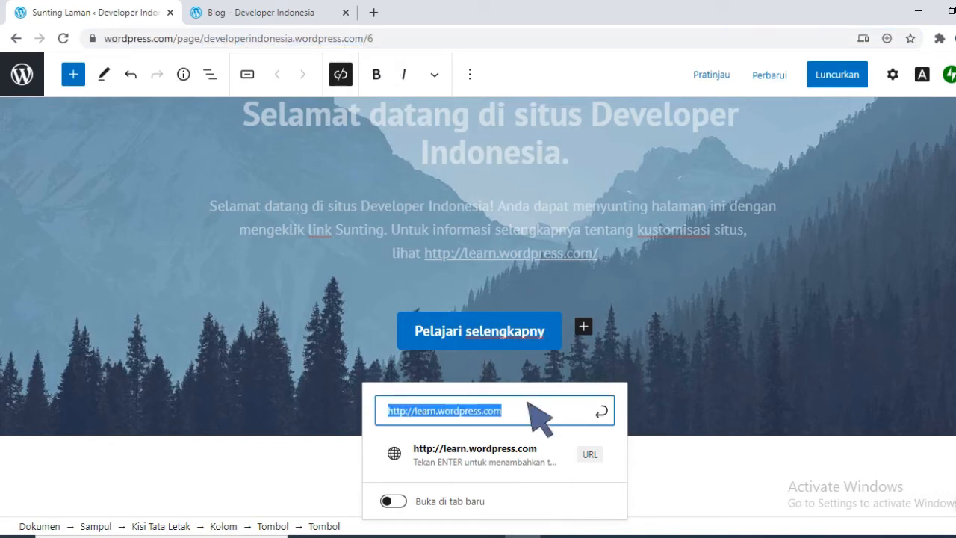
pyautogui.hotkey('ctrl', 'v')
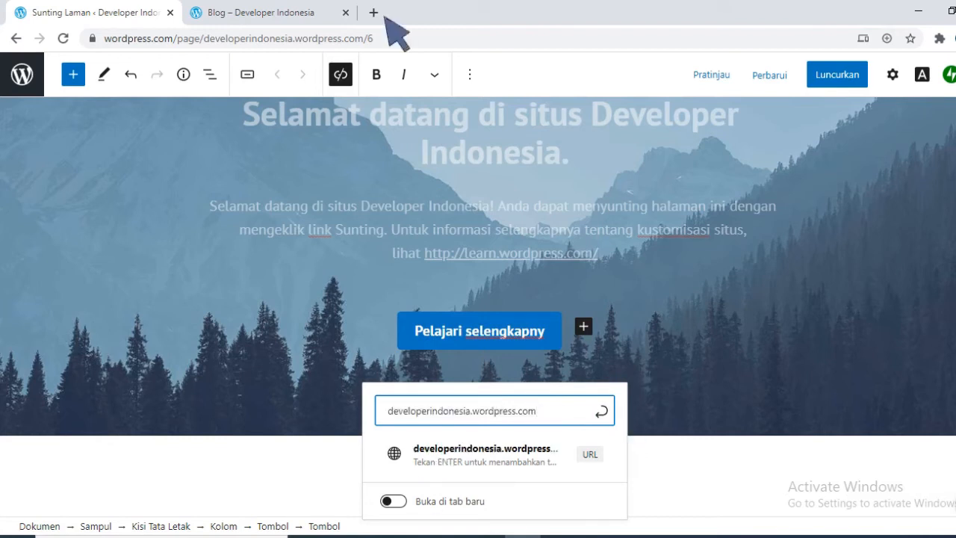
# Look over the "Tulisan Terbaru" section and the subscription form further down, and update the Beranda page.
pyautogui.click(597, 370)
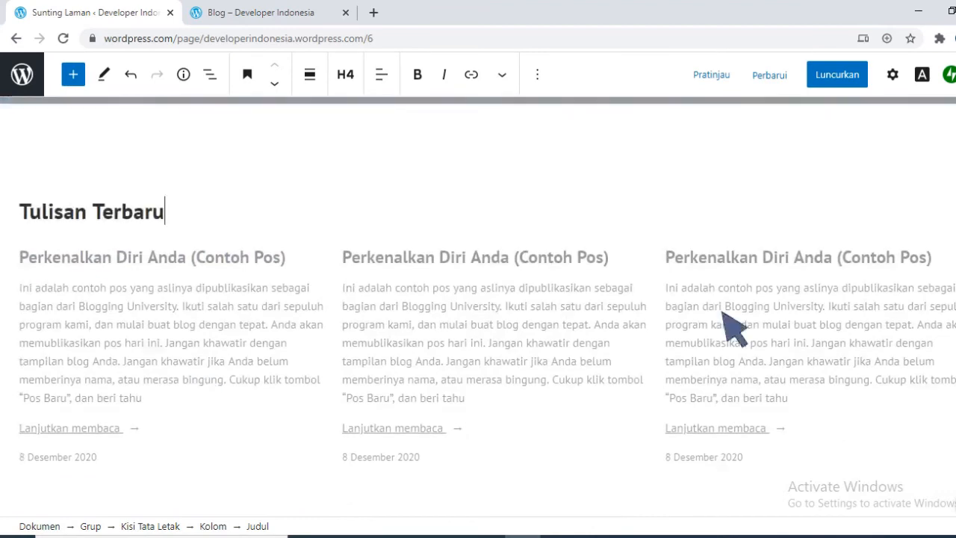
pyautogui.scroll(-5, 254, 345)
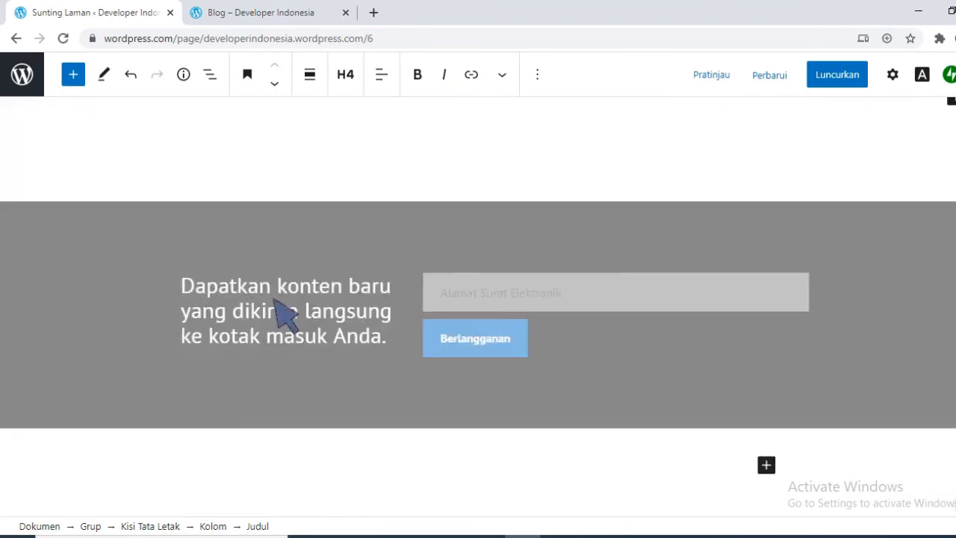
pyautogui.click(624, 291)
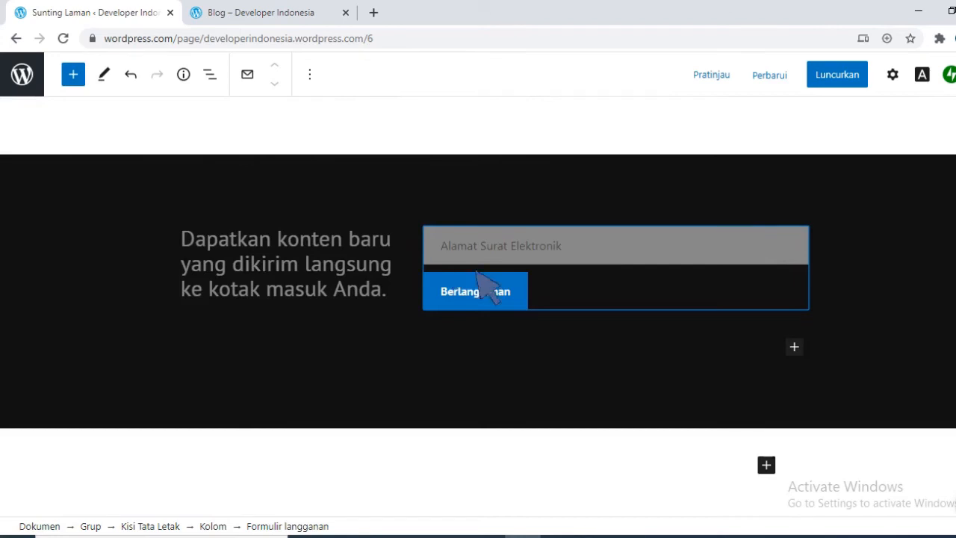
pyautogui.scroll(-2, 734, 374)
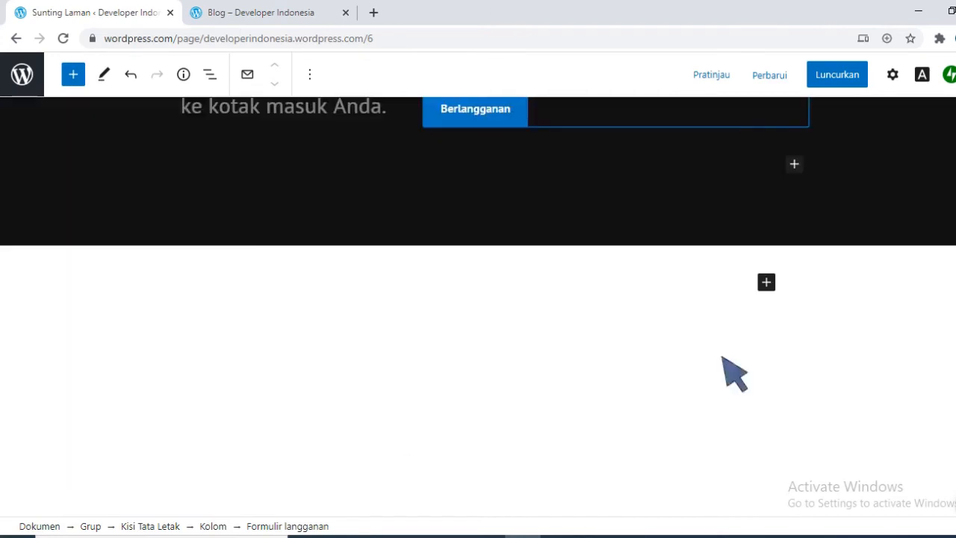
pyautogui.scroll(10, 734, 374)
pyautogui.click(769, 75)
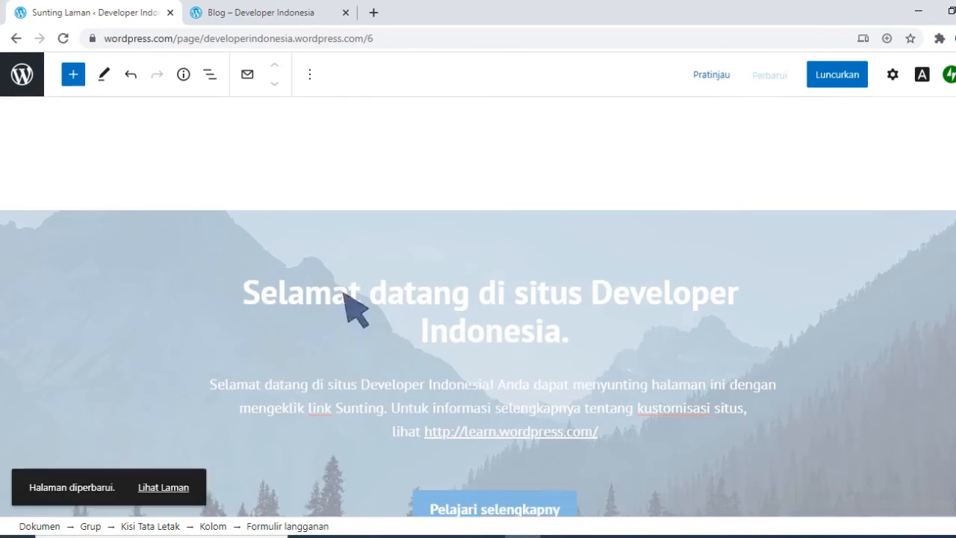
# Open the updated Beranda page in a new browser tab and review it from the header to the footer.
pyautogui.click(187, 483)
pyautogui.rightClick(187, 484)
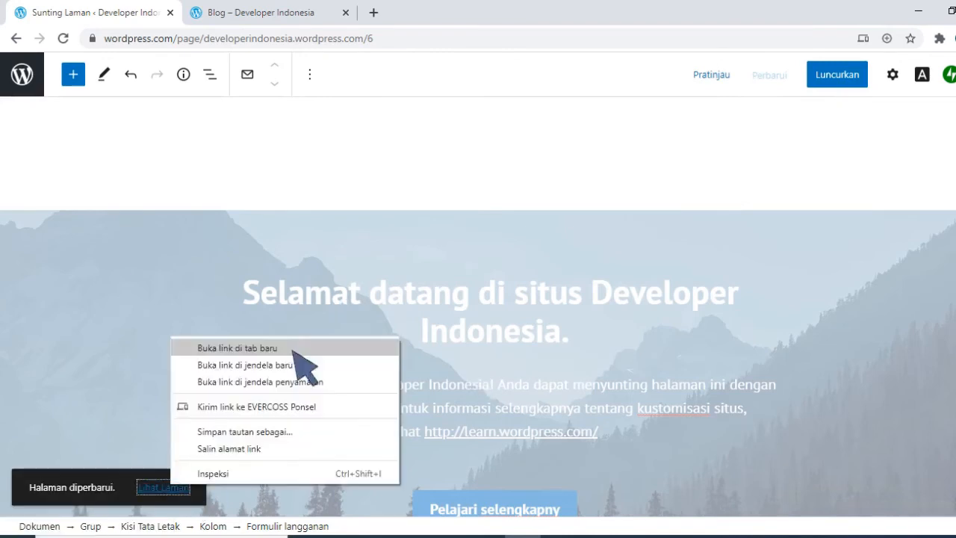
pyautogui.click(295, 345)
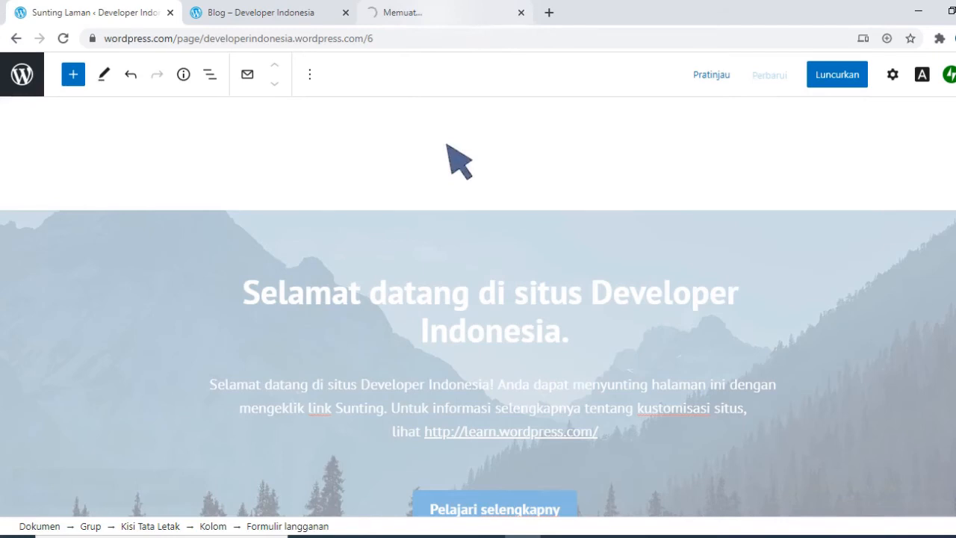
pyautogui.click(470, 18)
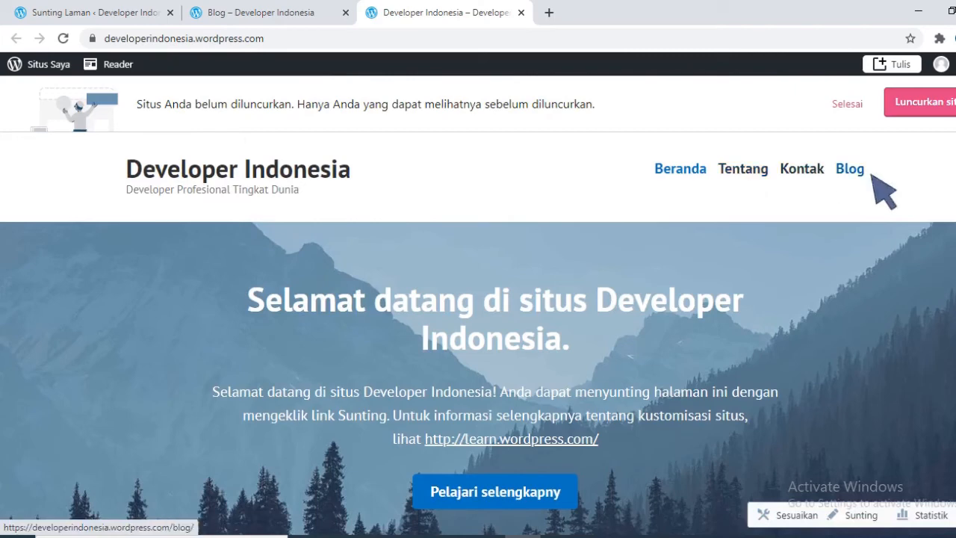
pyautogui.scroll(-5, 586, 328)
pyautogui.scroll(-3, 586, 328)
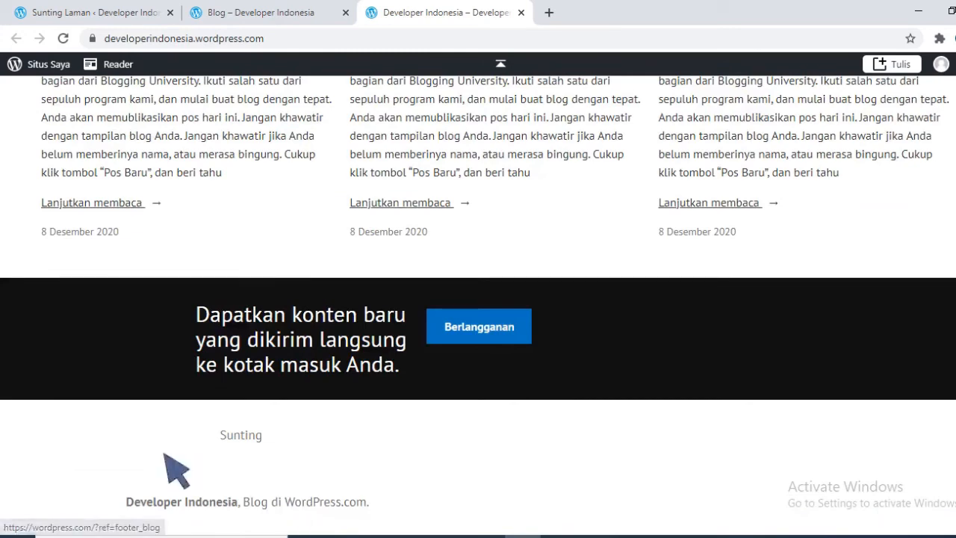
pyautogui.scroll(3, 420, 337)
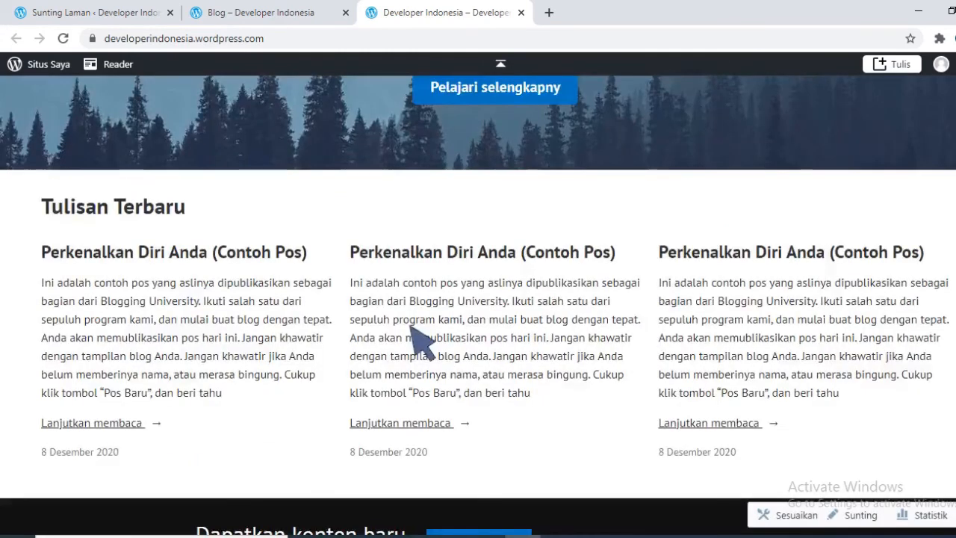
pyautogui.scroll(5, 523, 297)
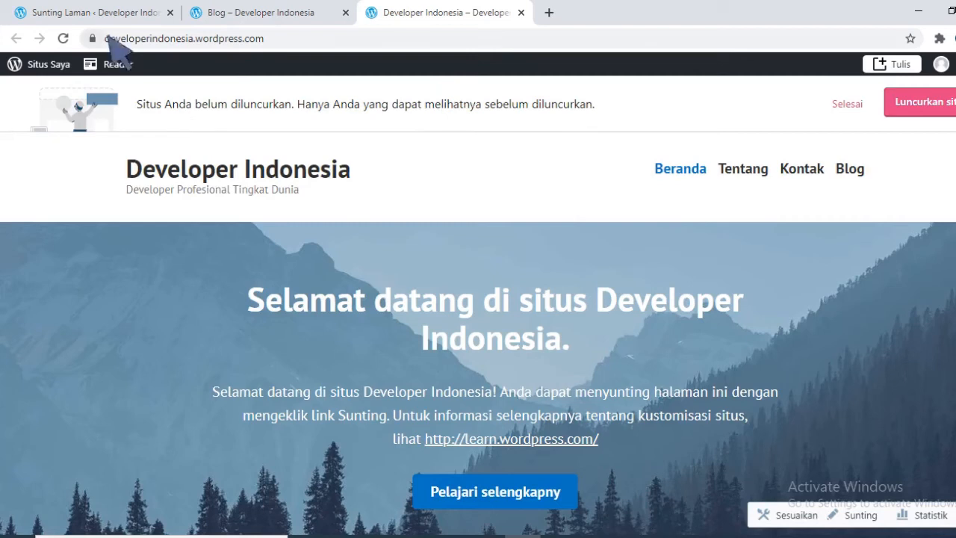
# Go back to the editor tab, leave the editor for the site's Halaman list, and open the WP Admin dashboard.
pyautogui.click(128, 11)
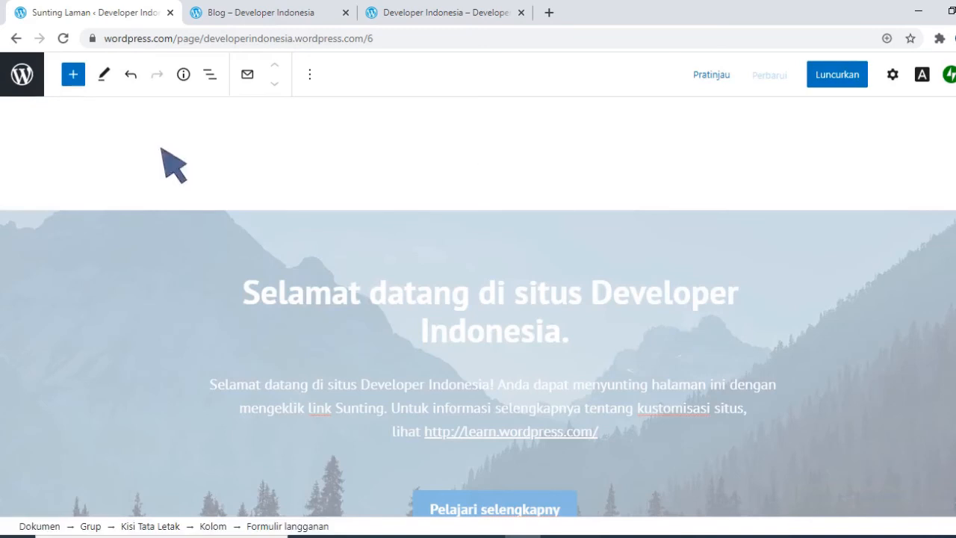
pyautogui.click(30, 78)
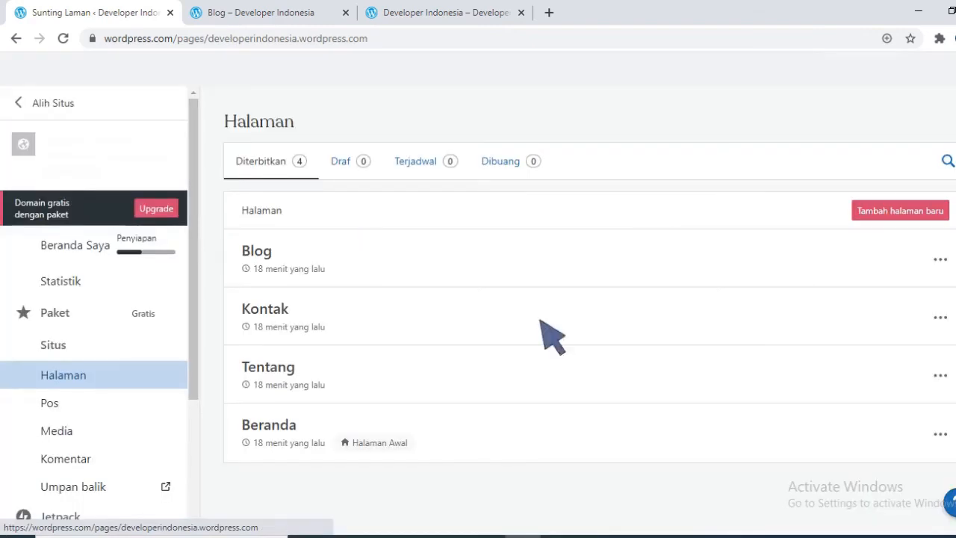
pyautogui.click(118, 376)
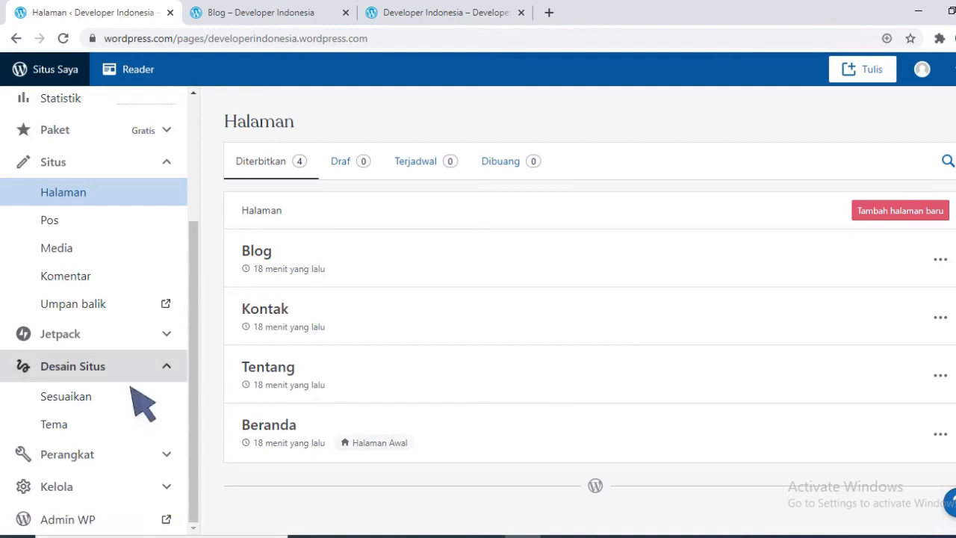
pyautogui.scroll(-1, 130, 411)
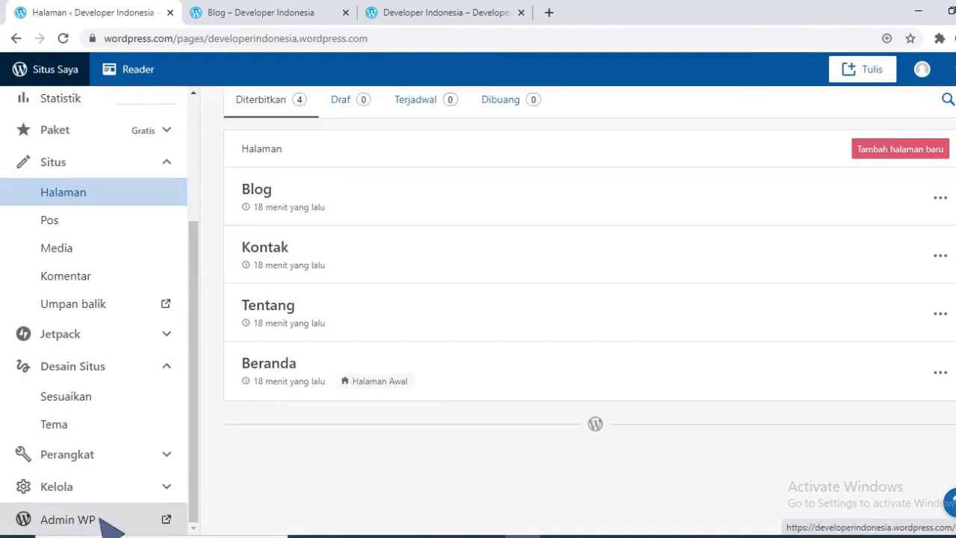
pyautogui.click(121, 520)
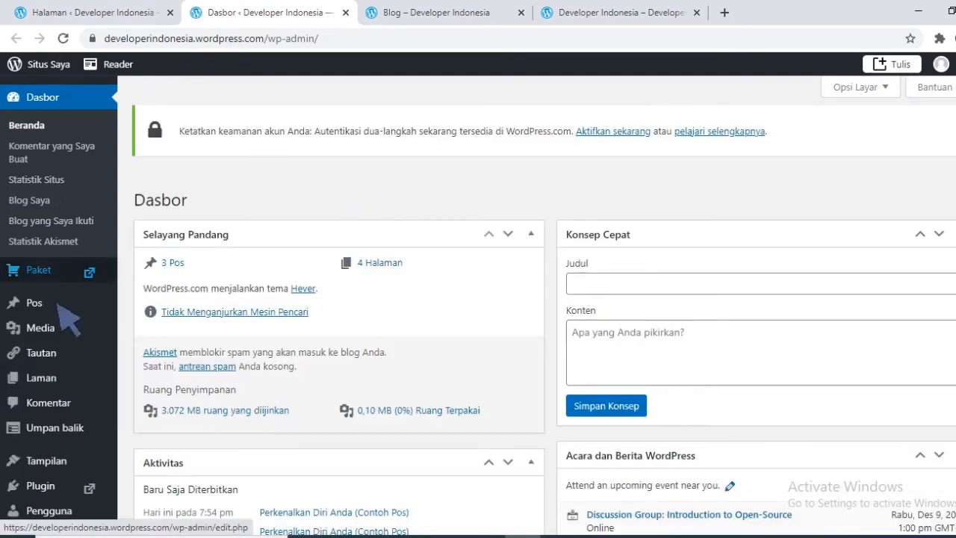
# Look through the dashboard widgets and the admin sections, including the Laman and Perangkat submenus.
pyautogui.moveTo(73, 390)
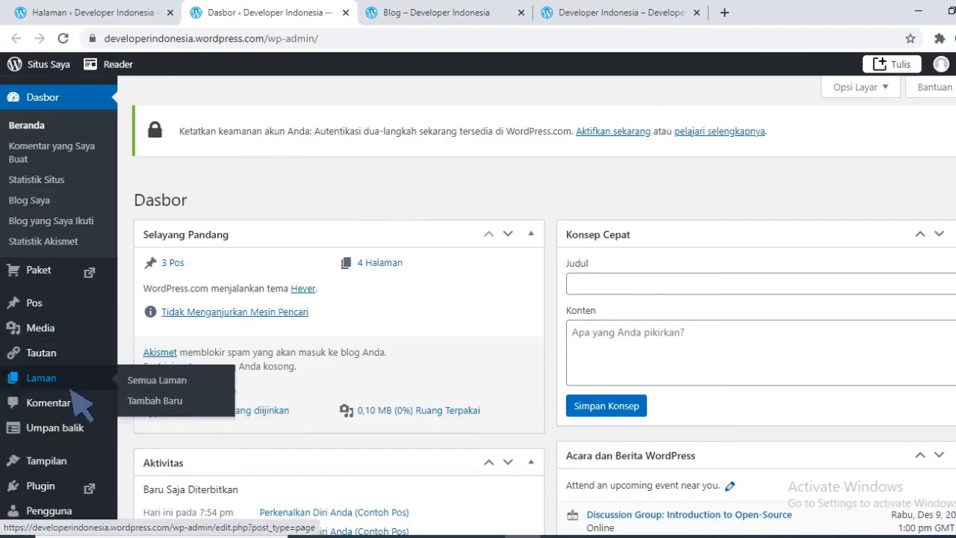
pyautogui.scroll(-3, 97, 422)
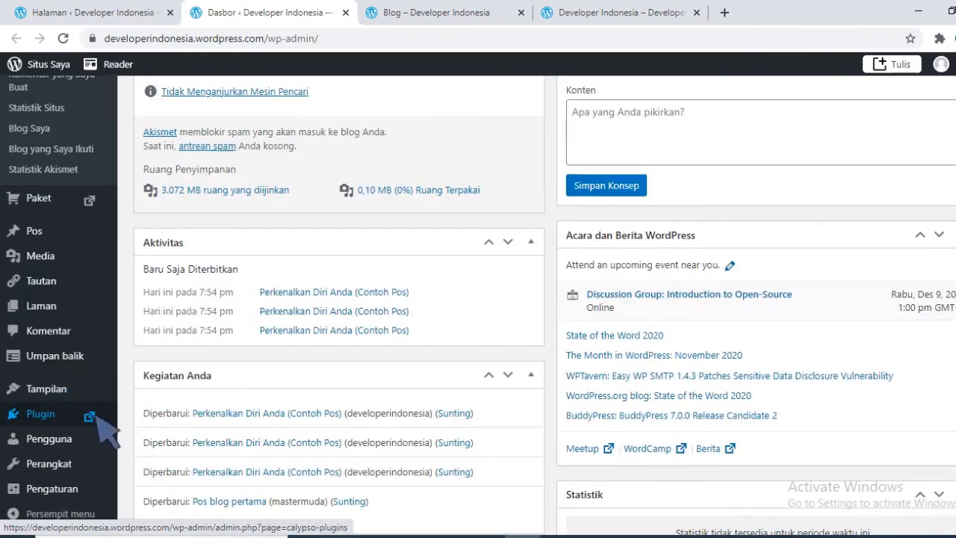
pyautogui.scroll(-2, 93, 463)
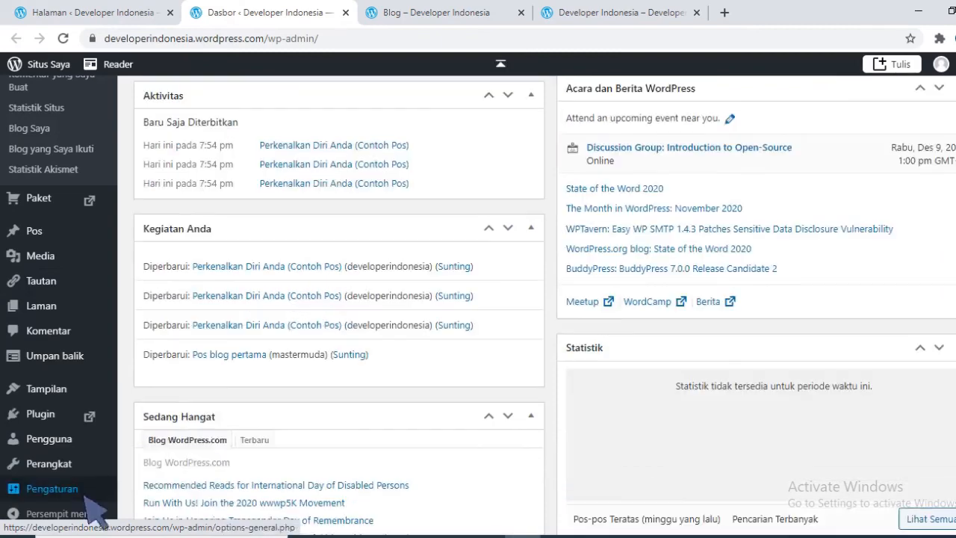
pyautogui.moveTo(84, 469)
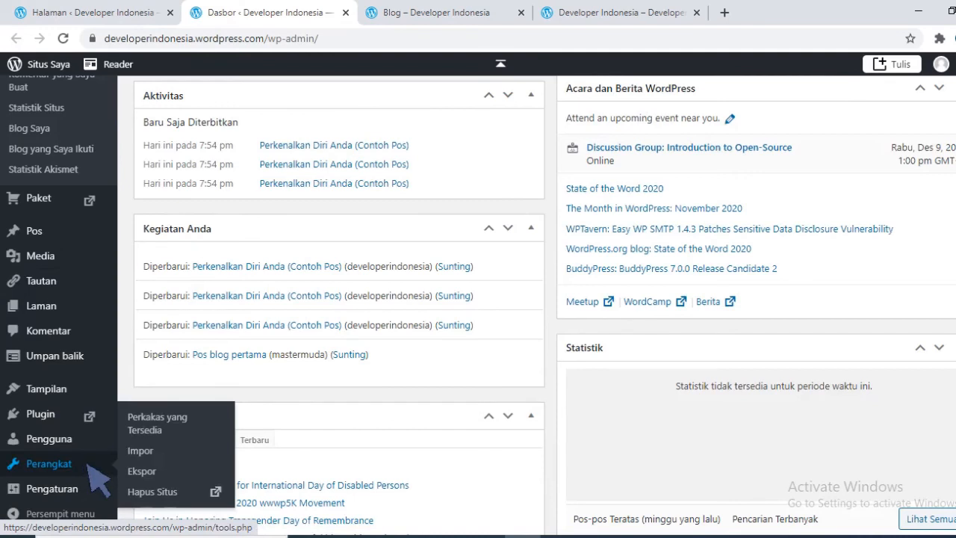
pyautogui.moveTo(78, 497)
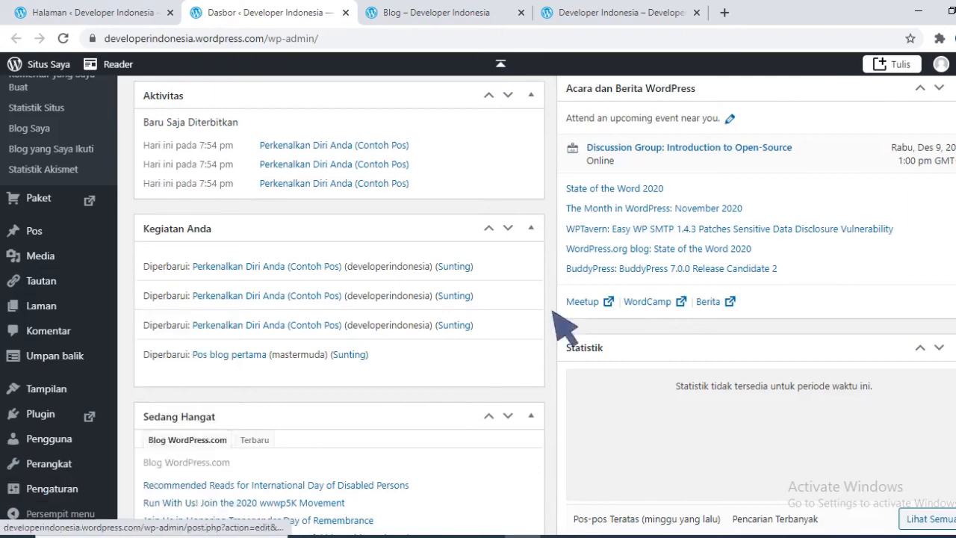
pyautogui.scroll(4, 554, 313)
pyautogui.scroll(1, 554, 321)
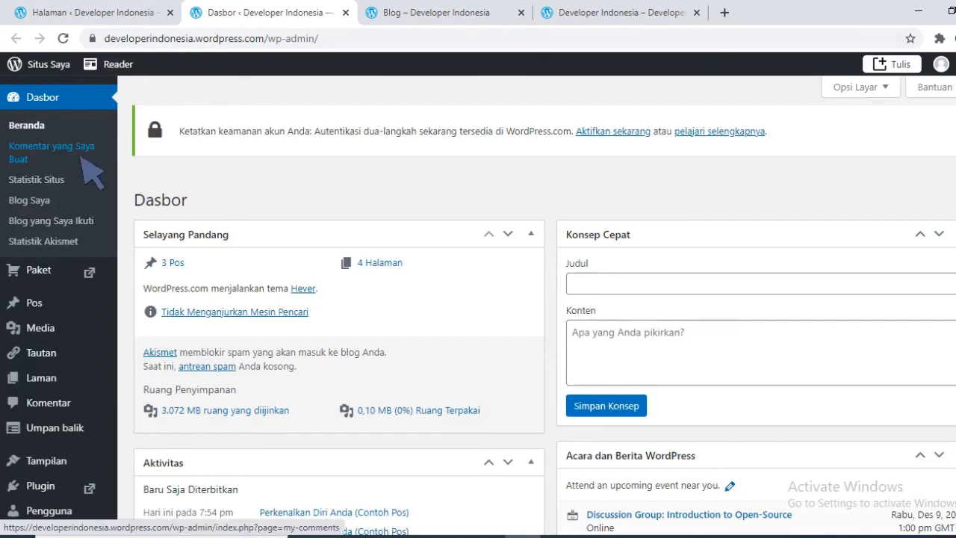
# Go back to the browser tab with the site's front page and look over its header, banner and Tulisan Terbaru section.
pyautogui.hotkey('ctrl', 'pageup')
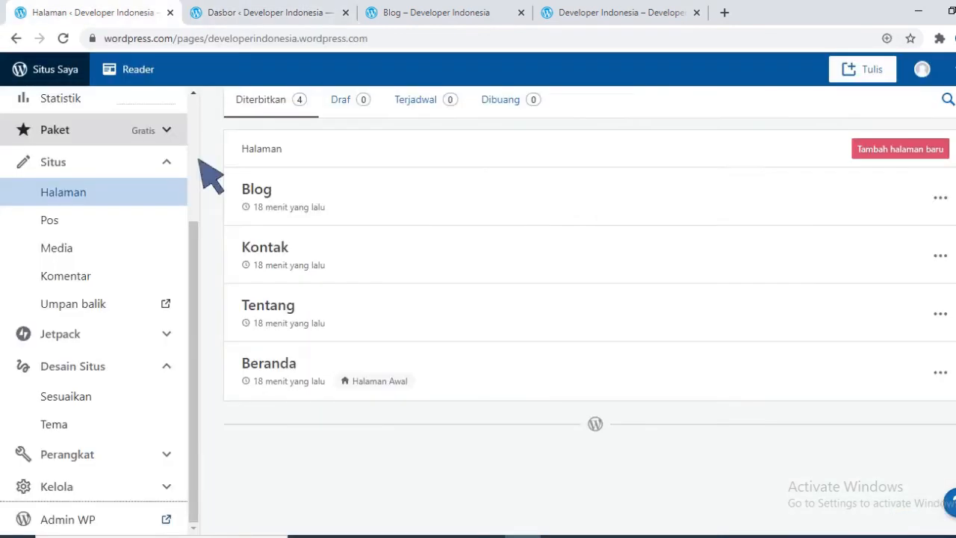
pyautogui.click(602, 22)
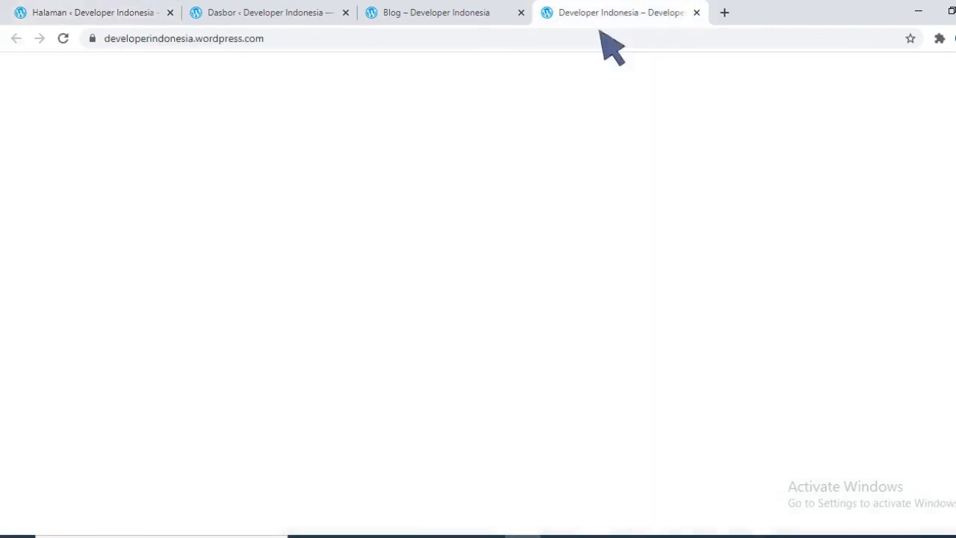
pyautogui.scroll(-1, 575, 320)
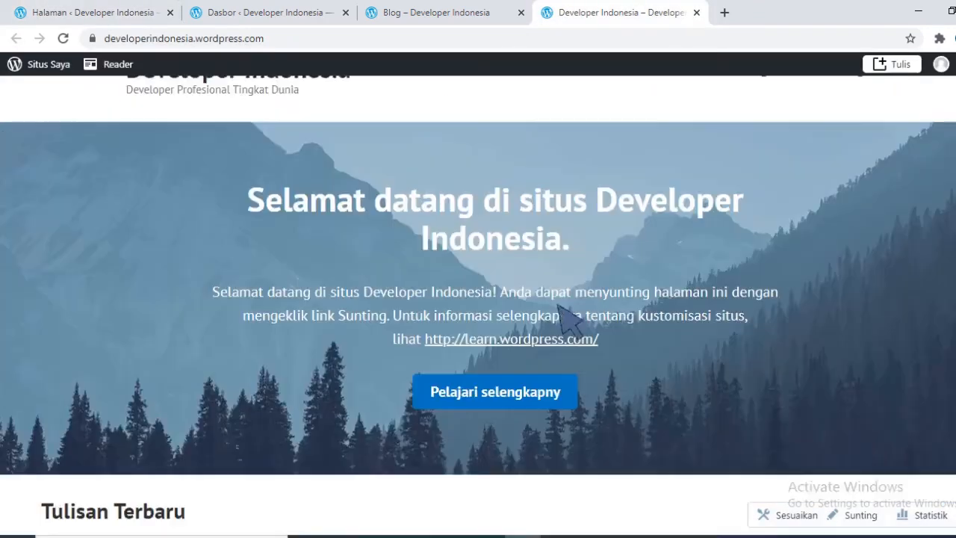
pyautogui.scroll(-2, 567, 317)
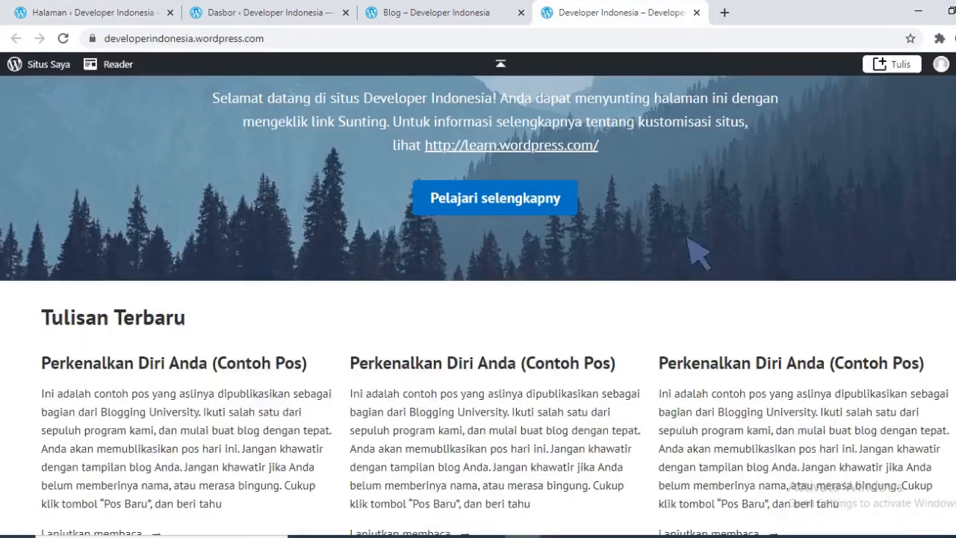
pyautogui.scroll(3, 688, 239)
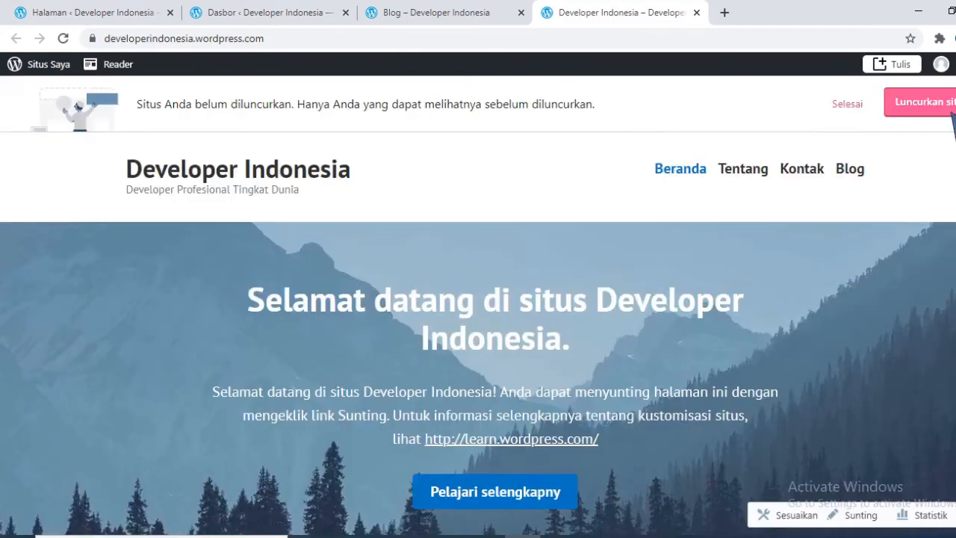
# Launch the site from its front page, keeping the free developerindonesia.wordpress.com address without a domain purchase and continuing with the free plan.
pyautogui.click(951, 121)
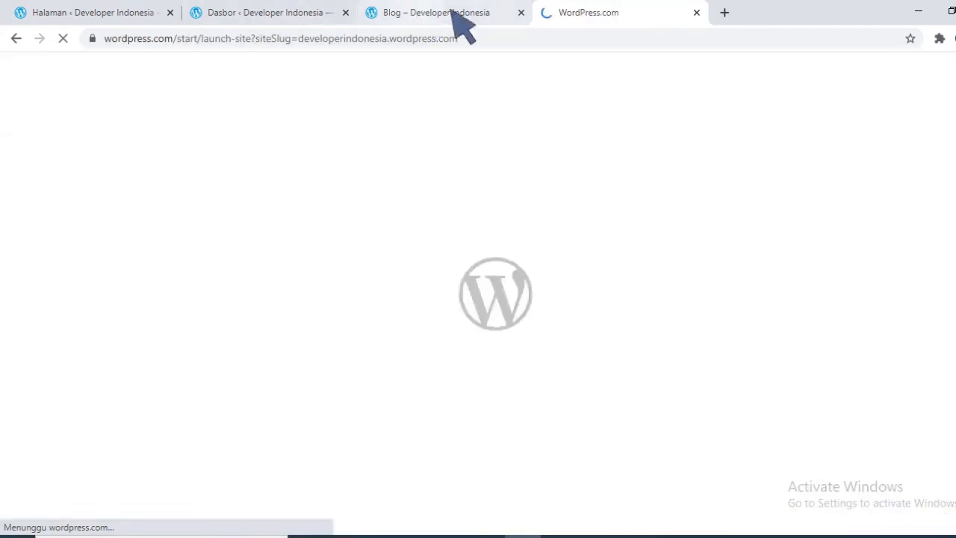
pyautogui.click(446, 12)
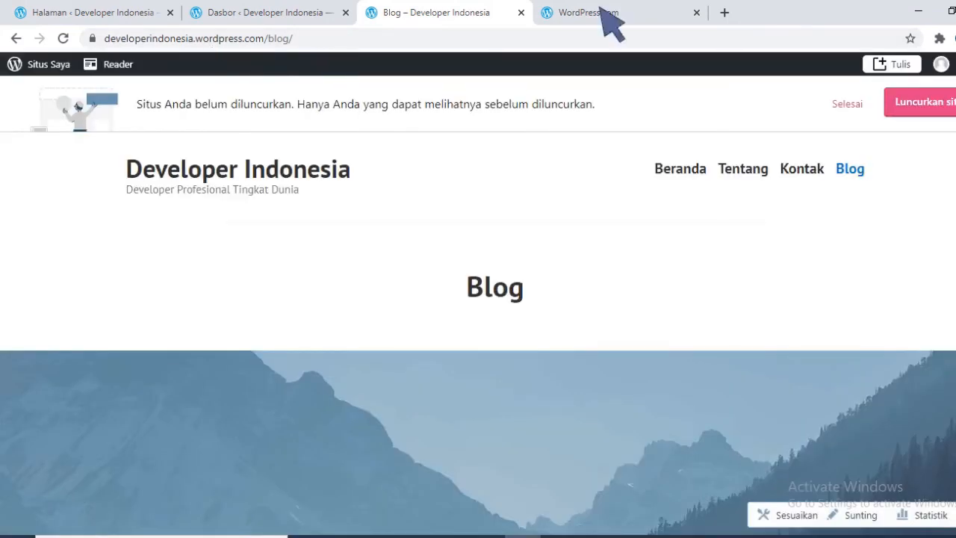
pyautogui.hotkey('ctrl', 'Tab')
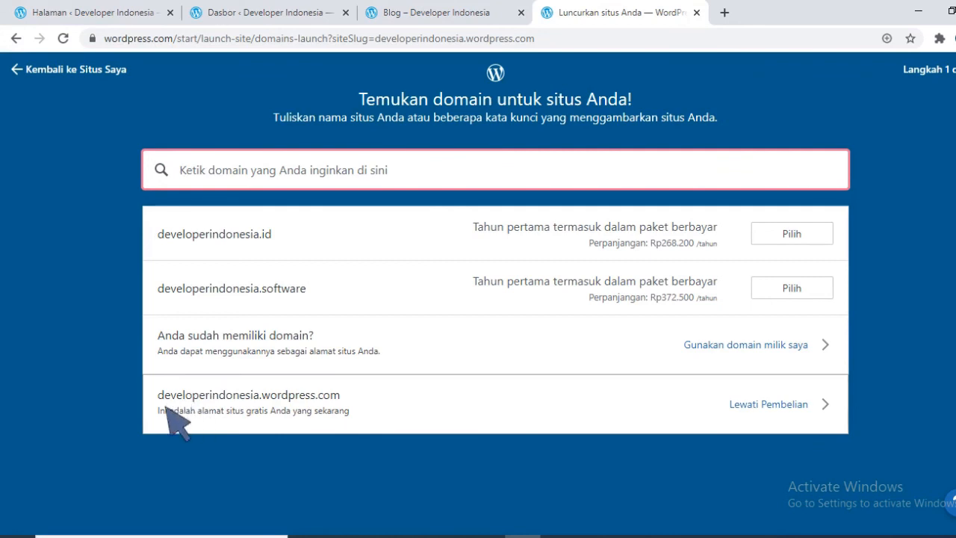
pyautogui.click(807, 408)
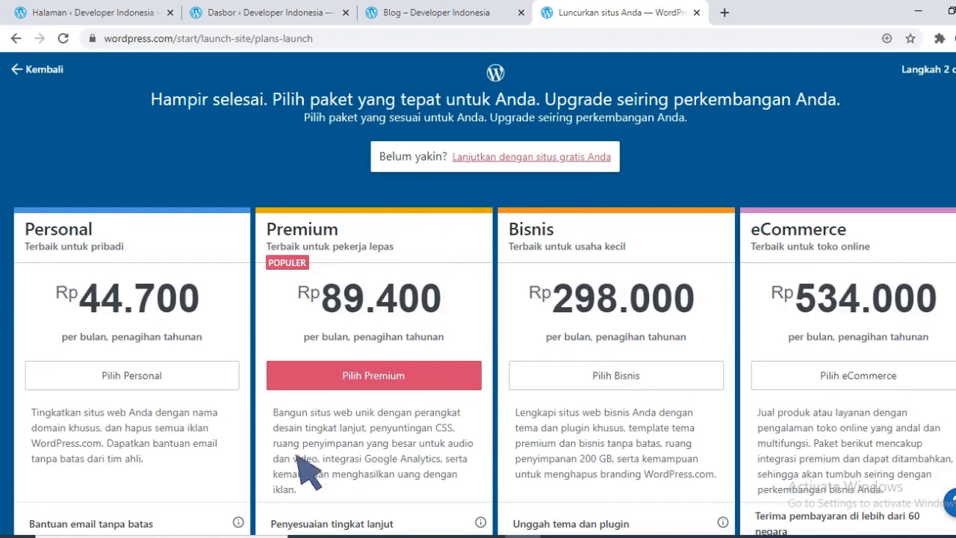
pyautogui.click(597, 157)
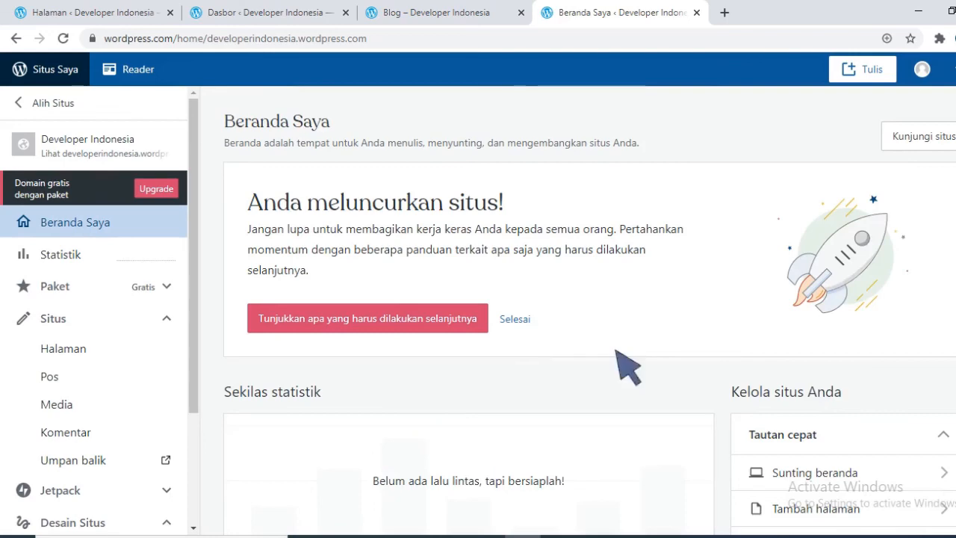
# Look through the Beranda Saya page, including the statistics, the quick links for managing the site and the help section.
pyautogui.scroll(-1, 617, 353)
pyautogui.scroll(-1, 848, 337)
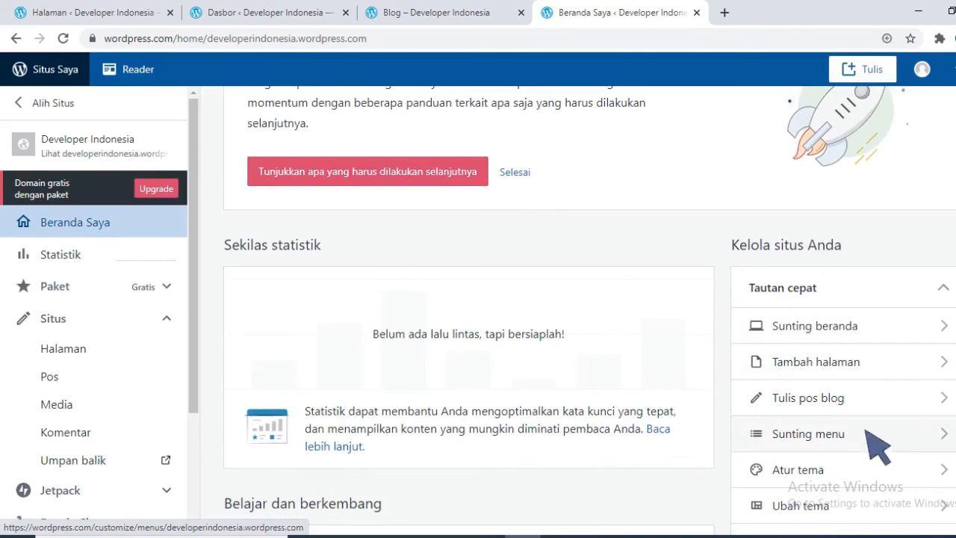
pyautogui.scroll(-2, 877, 447)
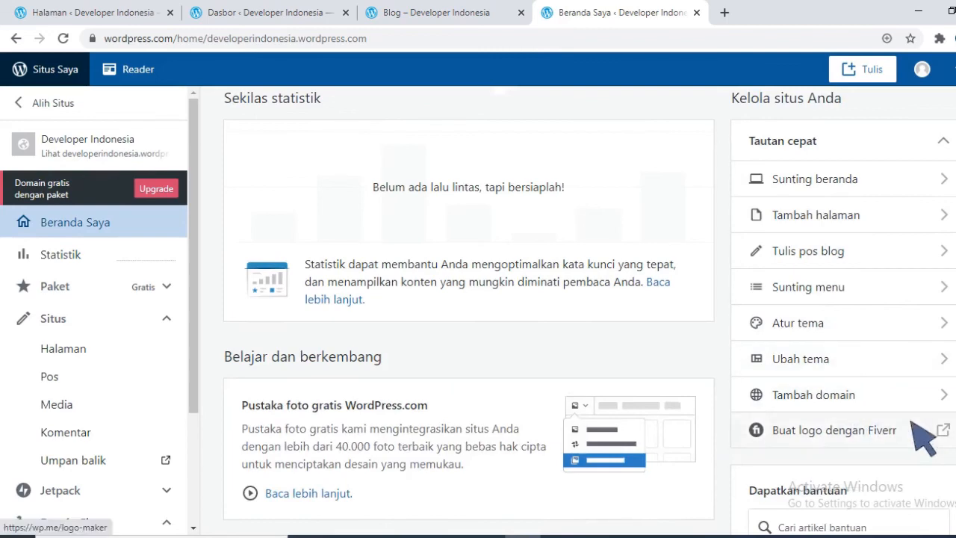
pyautogui.scroll(-5, 433, 385)
pyautogui.scroll(10, 433, 384)
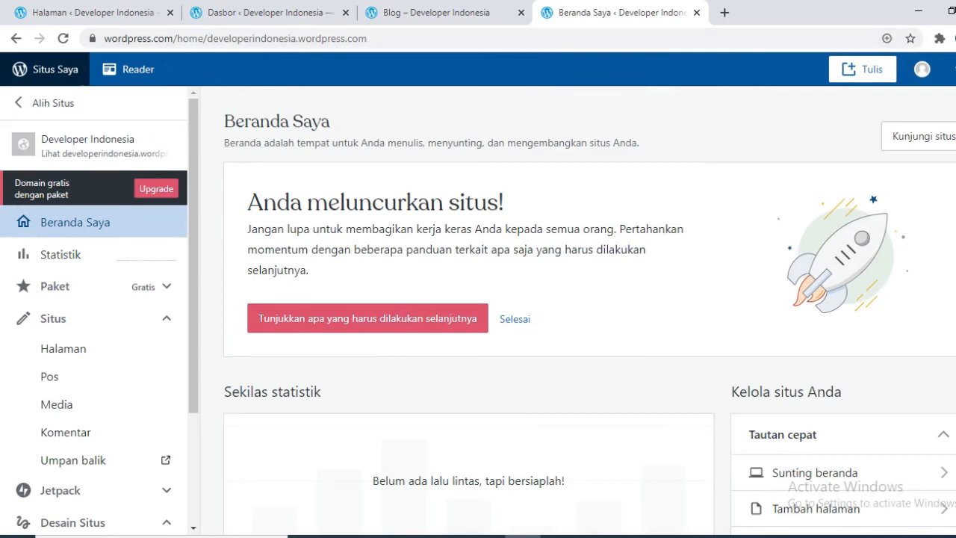
# Open the launched site in a new browser tab and review its front page from the header to the footer.
pyautogui.rightClick(919, 137)
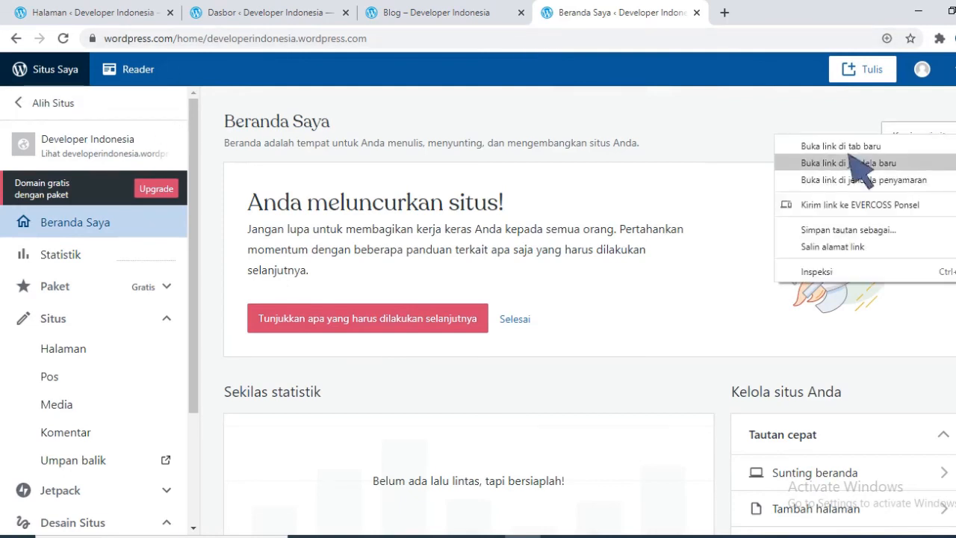
pyautogui.click(850, 148)
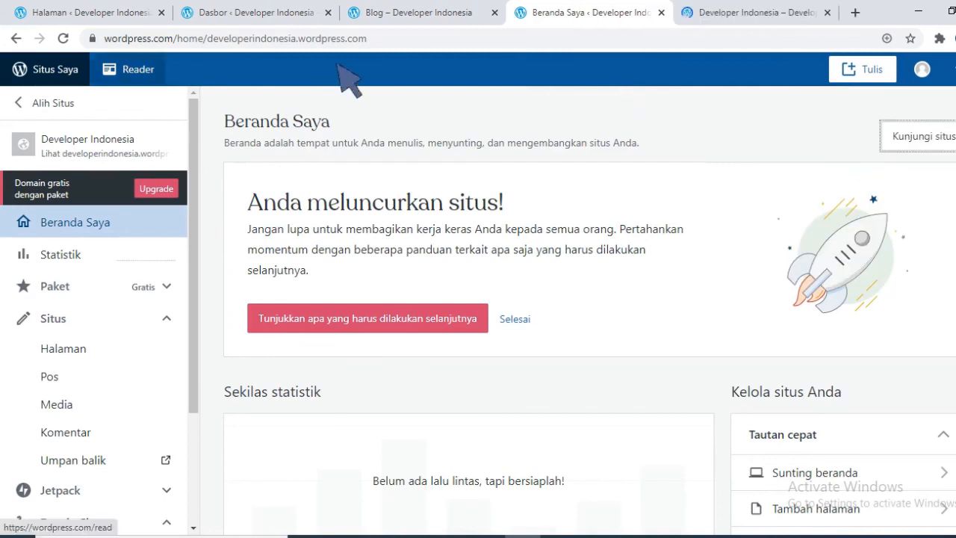
pyautogui.hotkey('ctrl', 'Tab')
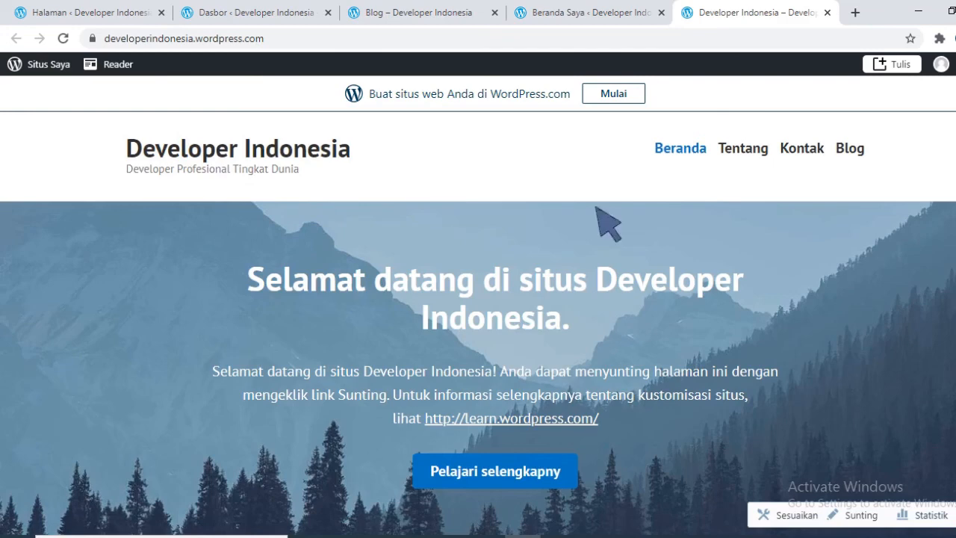
pyautogui.scroll(-5, 475, 279)
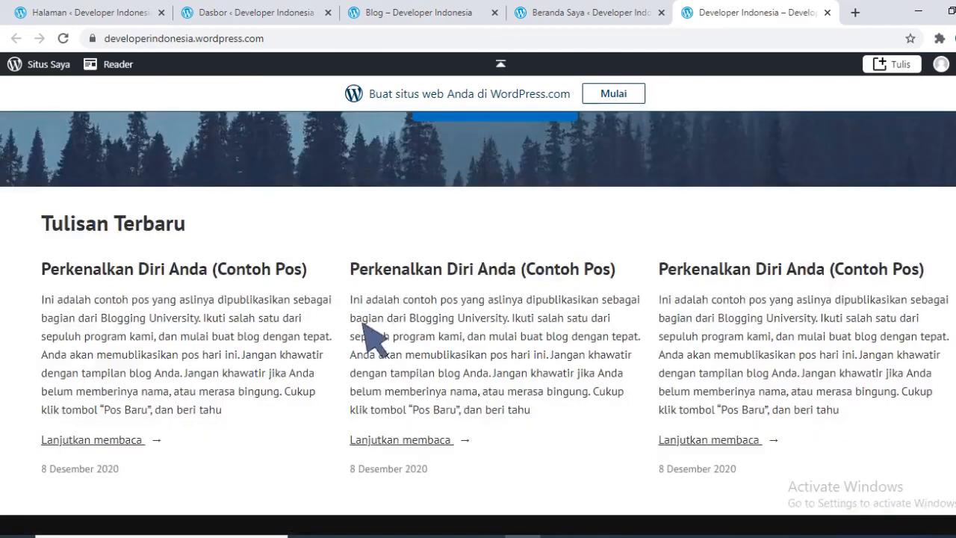
pyautogui.scroll(-3, 365, 326)
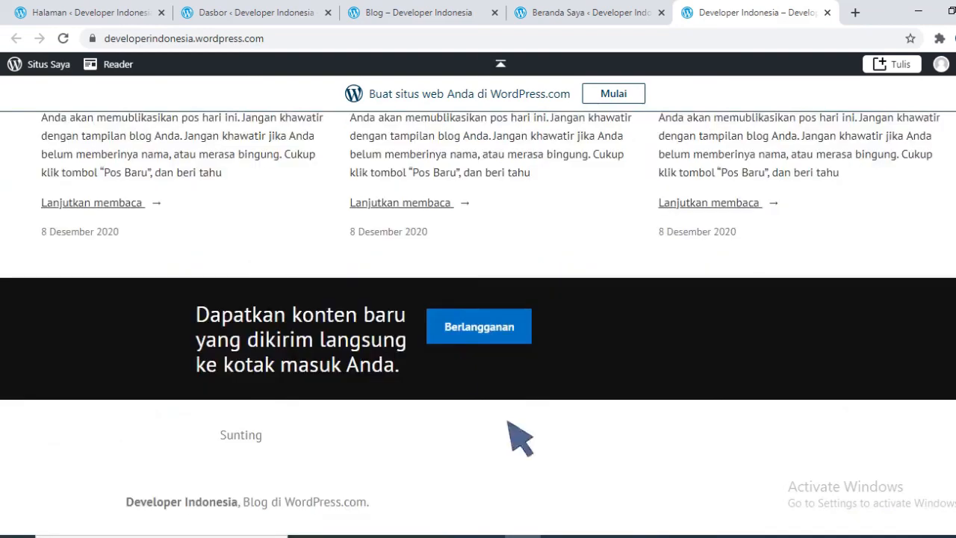